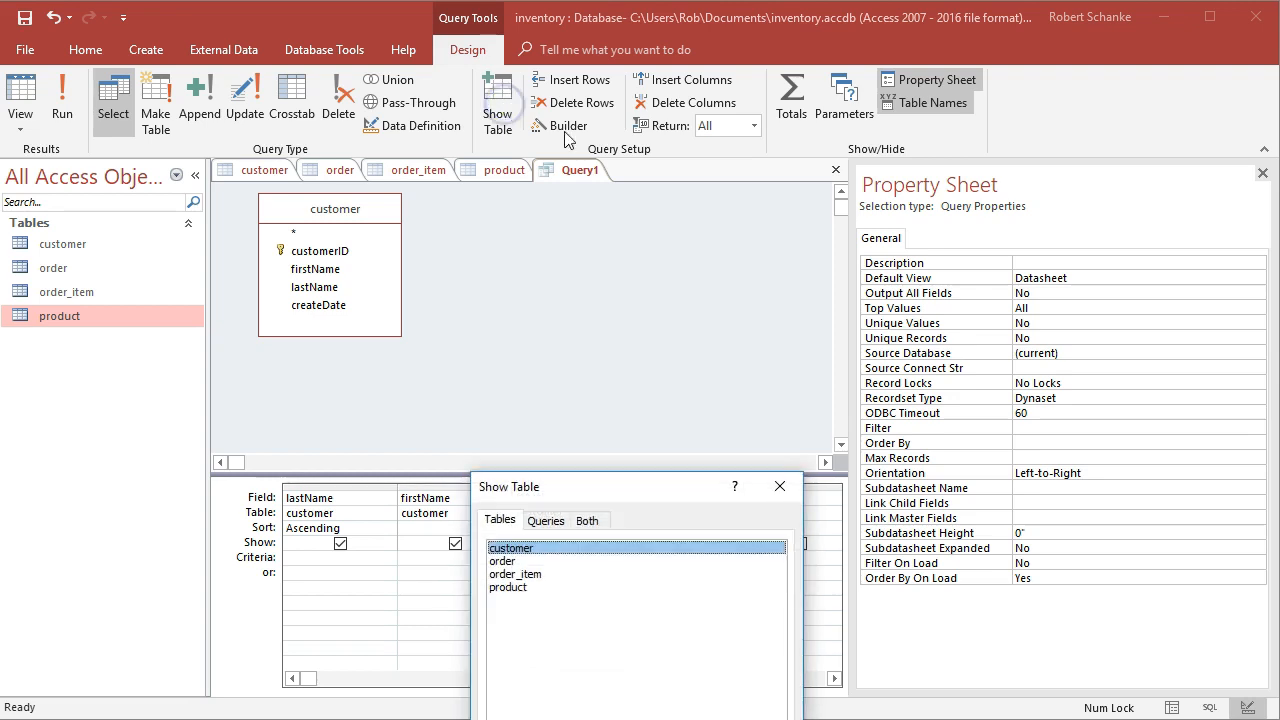
# - Add the order table to the query design and close the table list
pyautogui.moveTo(631, 477); pyautogui.dragTo(746, 174)
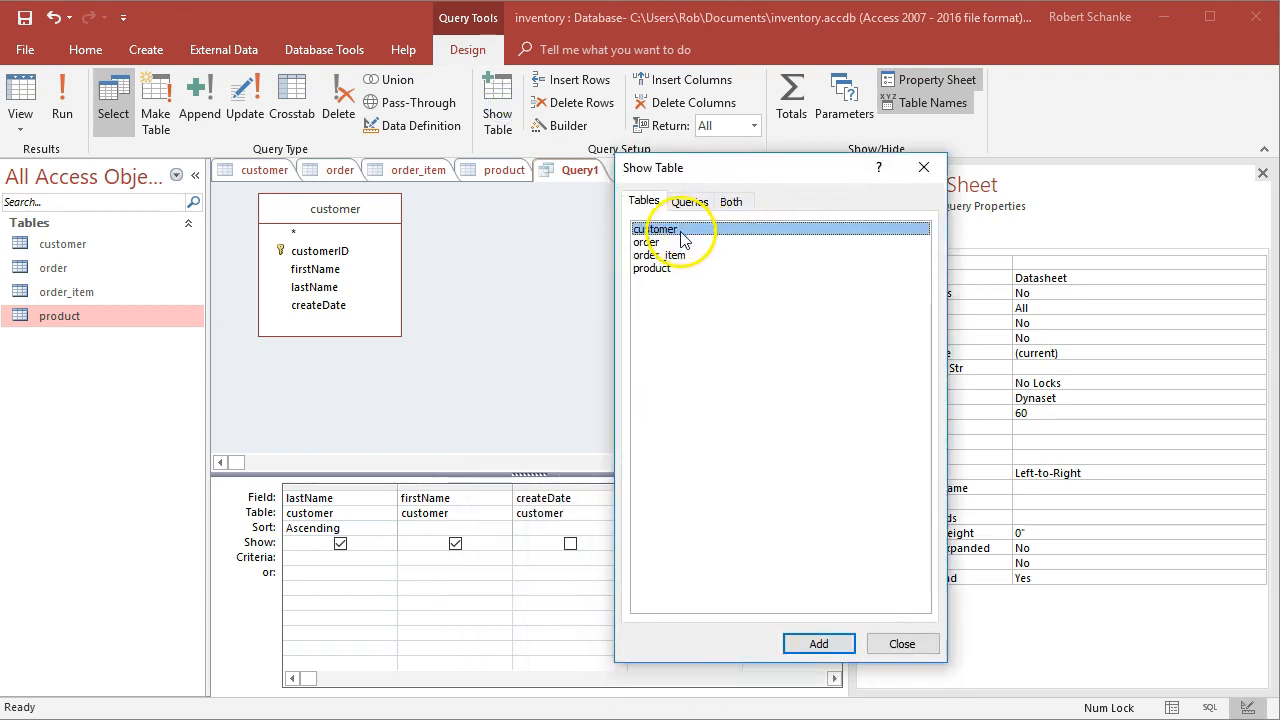
pyautogui.click(650, 243)
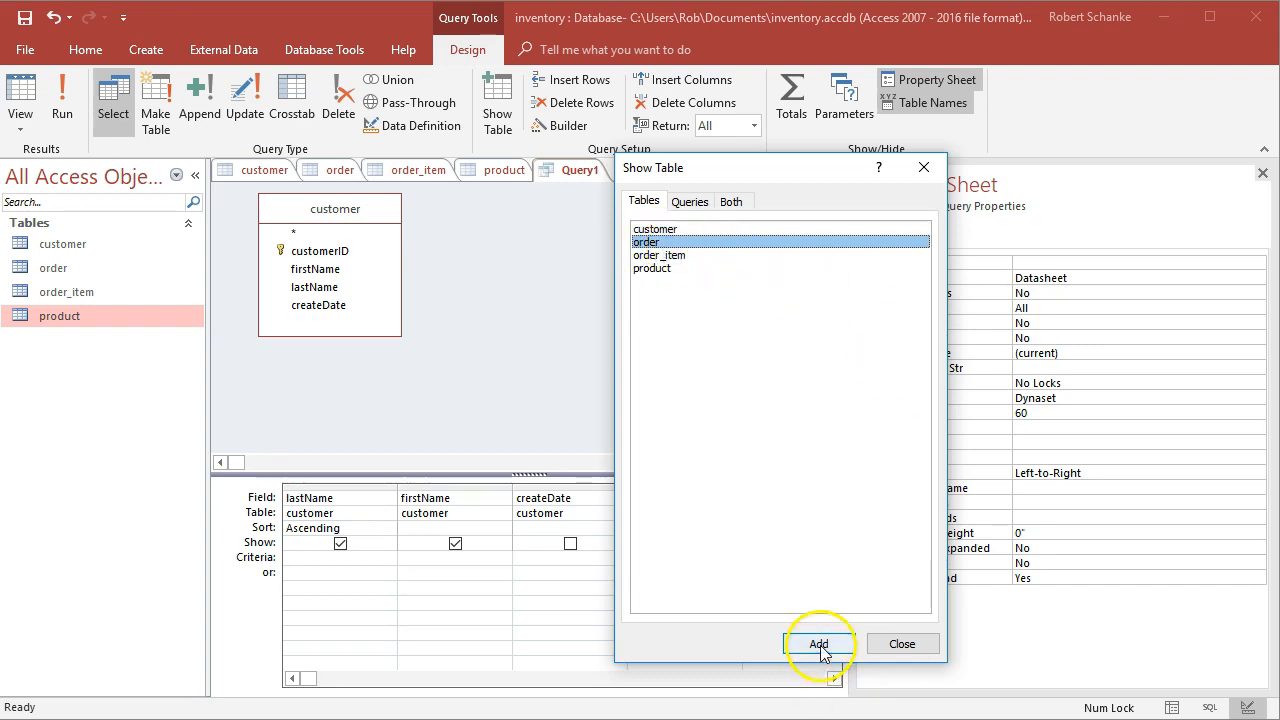
pyautogui.click(819, 645)
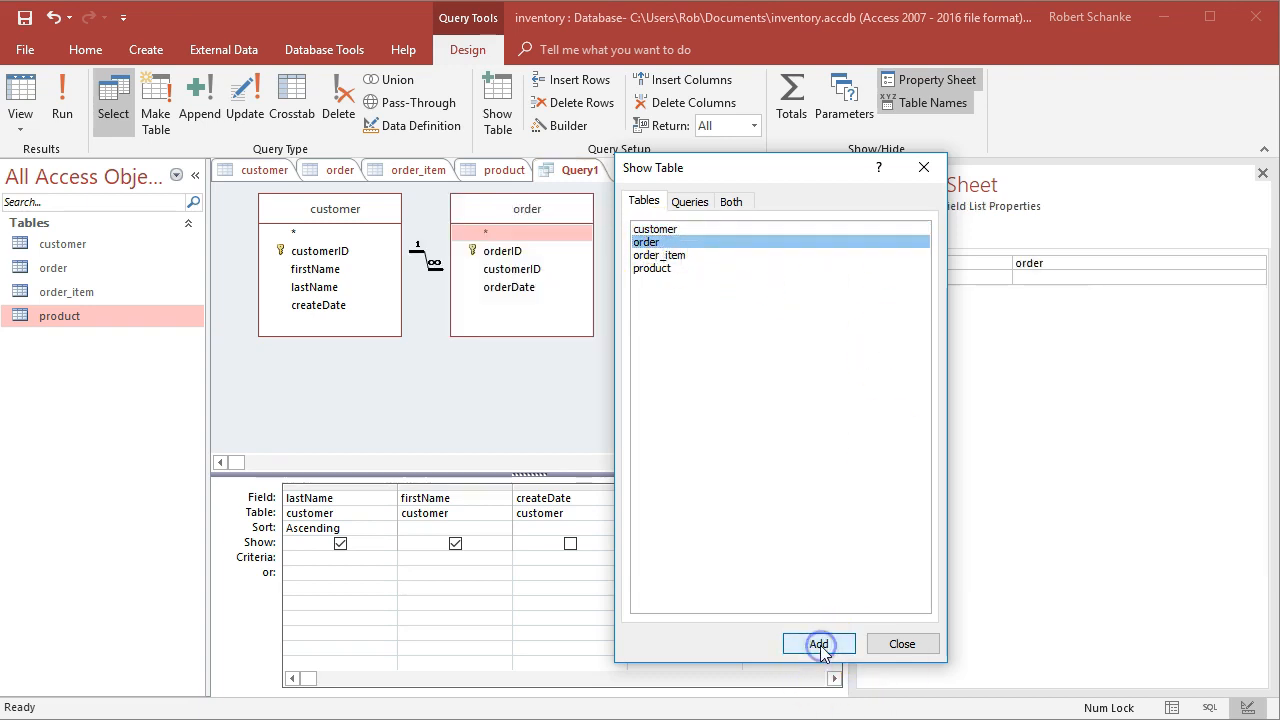
pyautogui.click(902, 644)
# - Reposition the order table beside the customer table and add its orderDate field to the next empty query column
pyautogui.moveTo(518, 212); pyautogui.dragTo(662, 210)
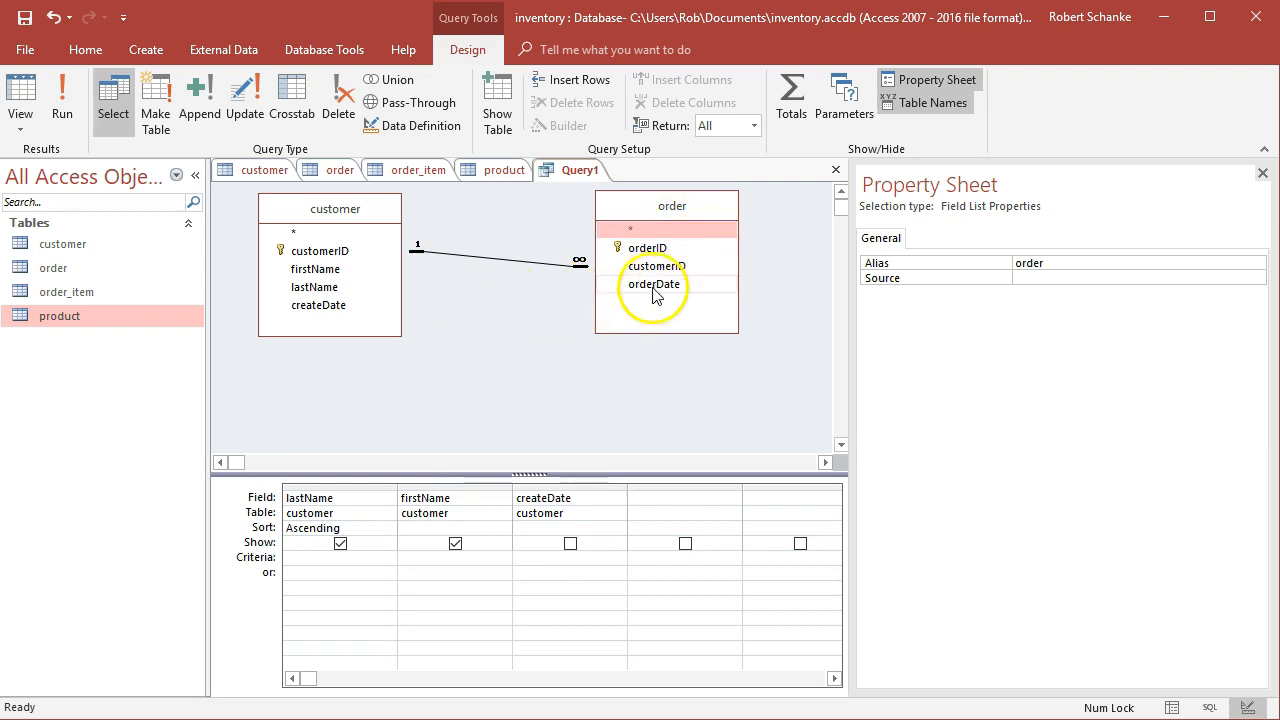
pyautogui.moveTo(675, 206); pyautogui.dragTo(590, 199)
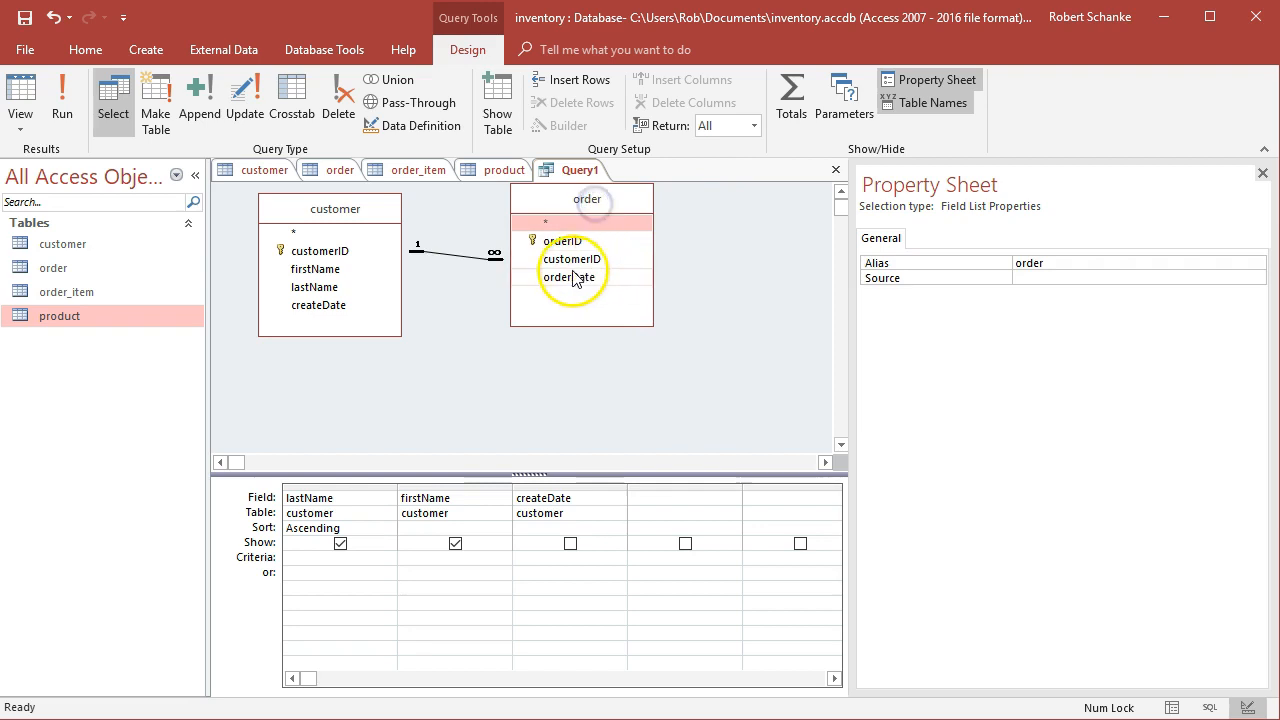
pyautogui.moveTo(572, 278); pyautogui.dragTo(680, 500)
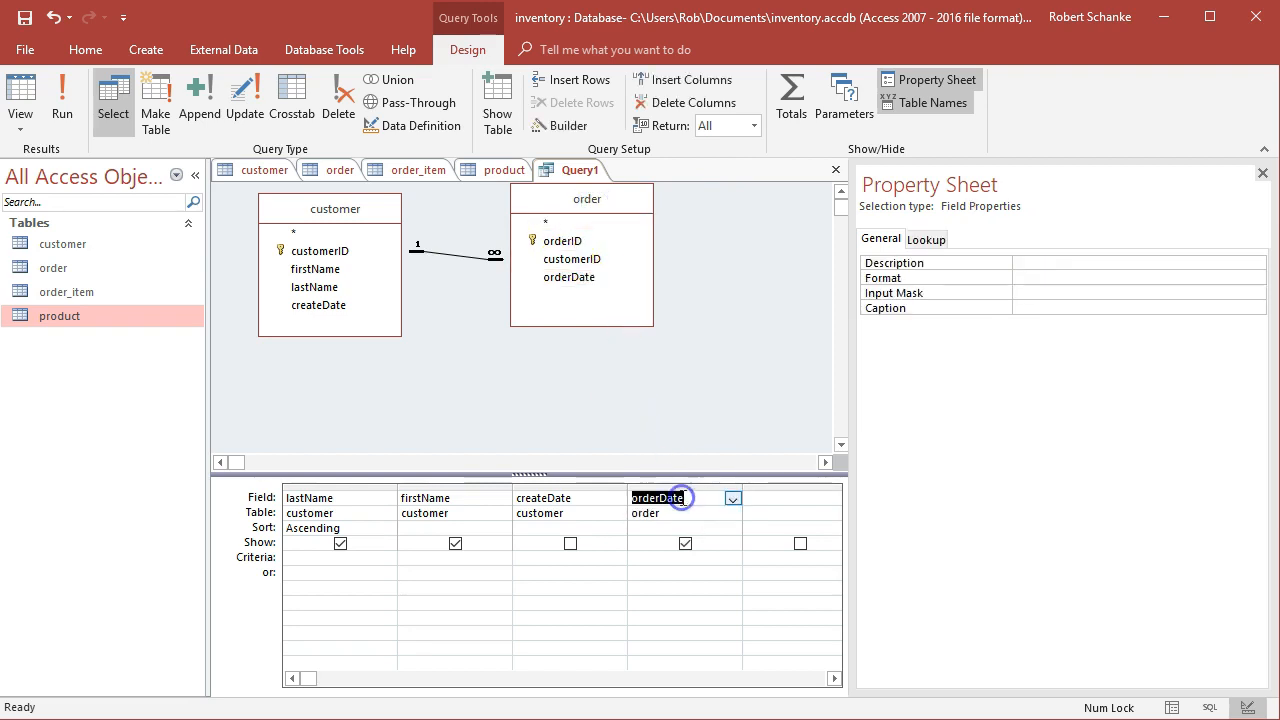
# - Run the query to check the customers' order dates, and return to Design View
pyautogui.click(57, 113)
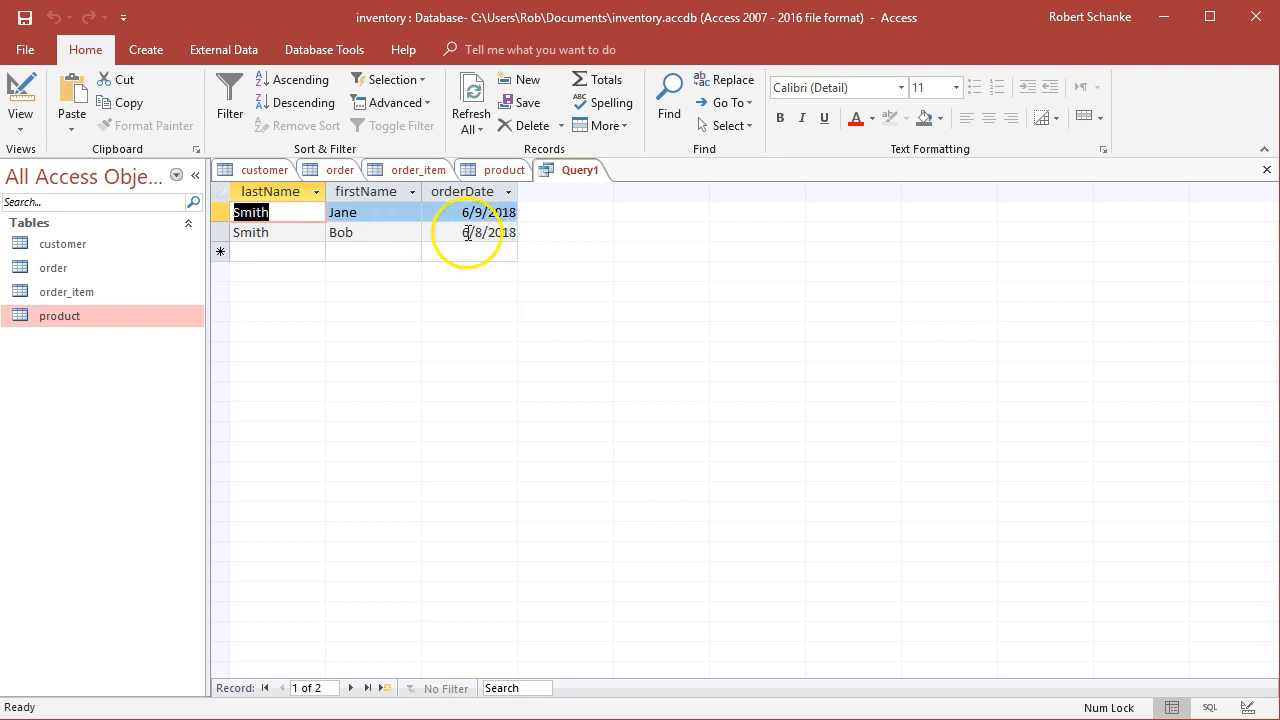
pyautogui.click(20, 130)
pyautogui.click(70, 251)
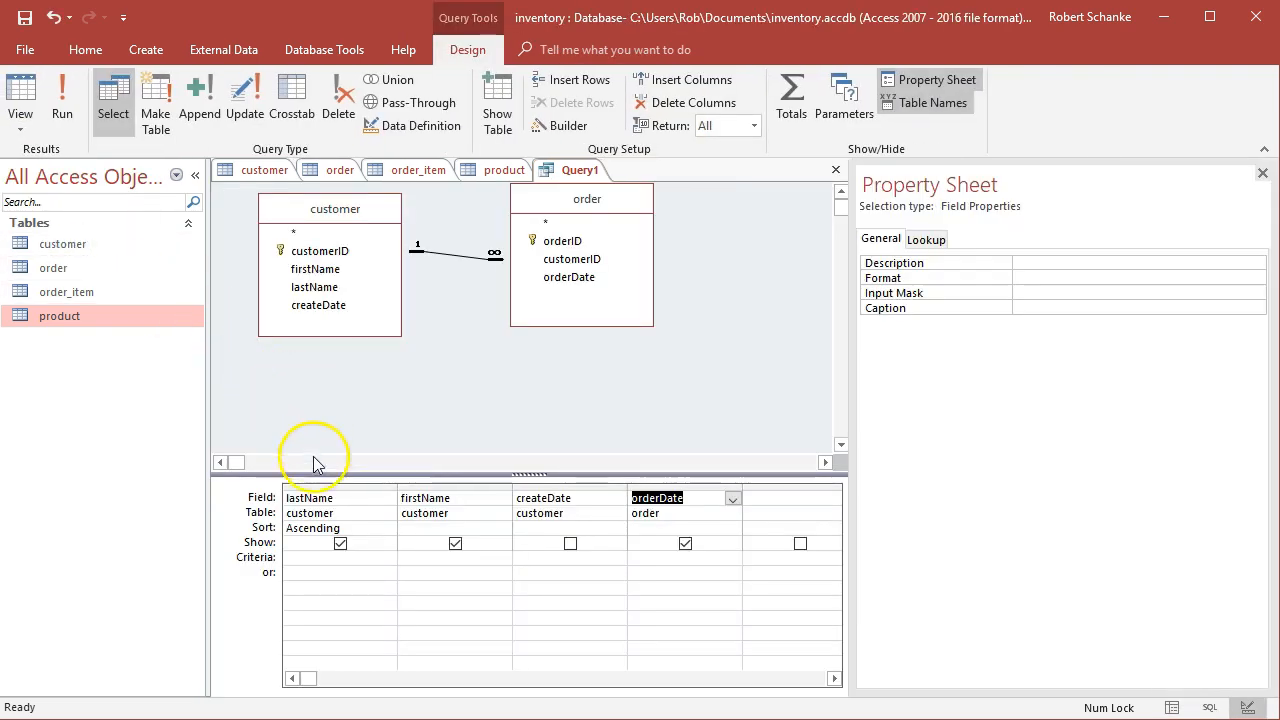
# - Include the createDate field in the query's output
pyautogui.click(317, 563)
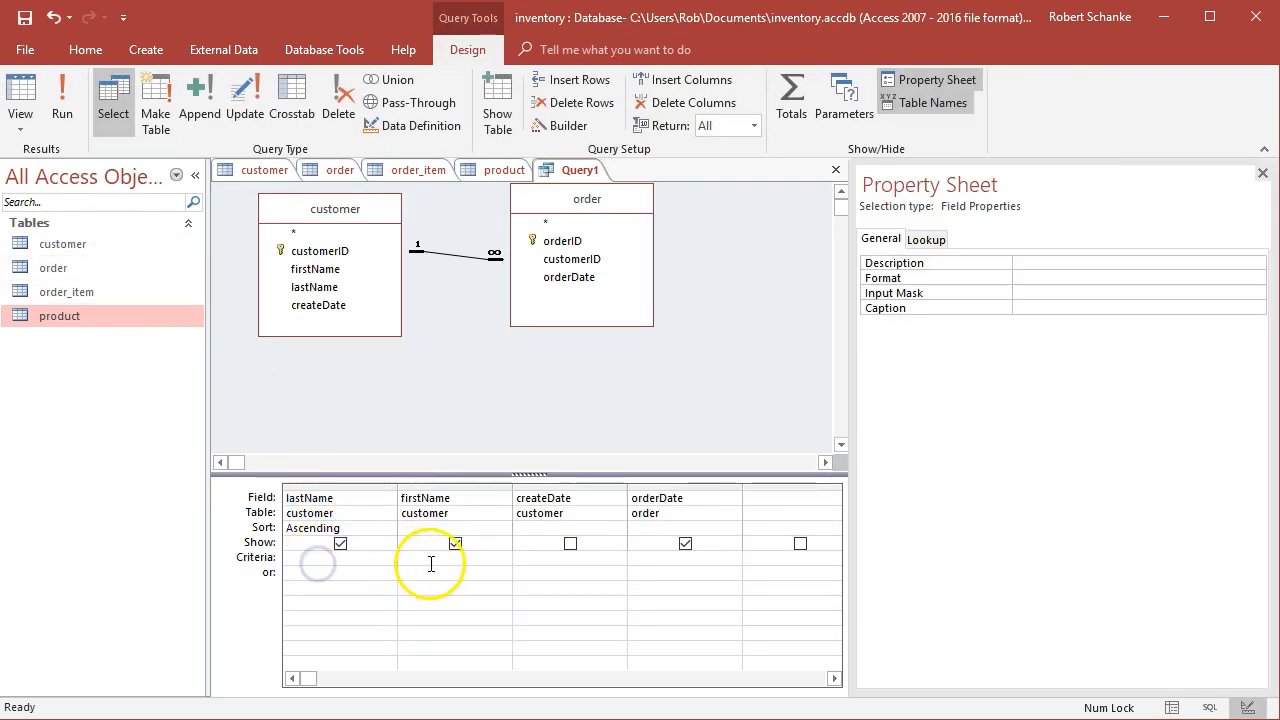
pyautogui.click(582, 558)
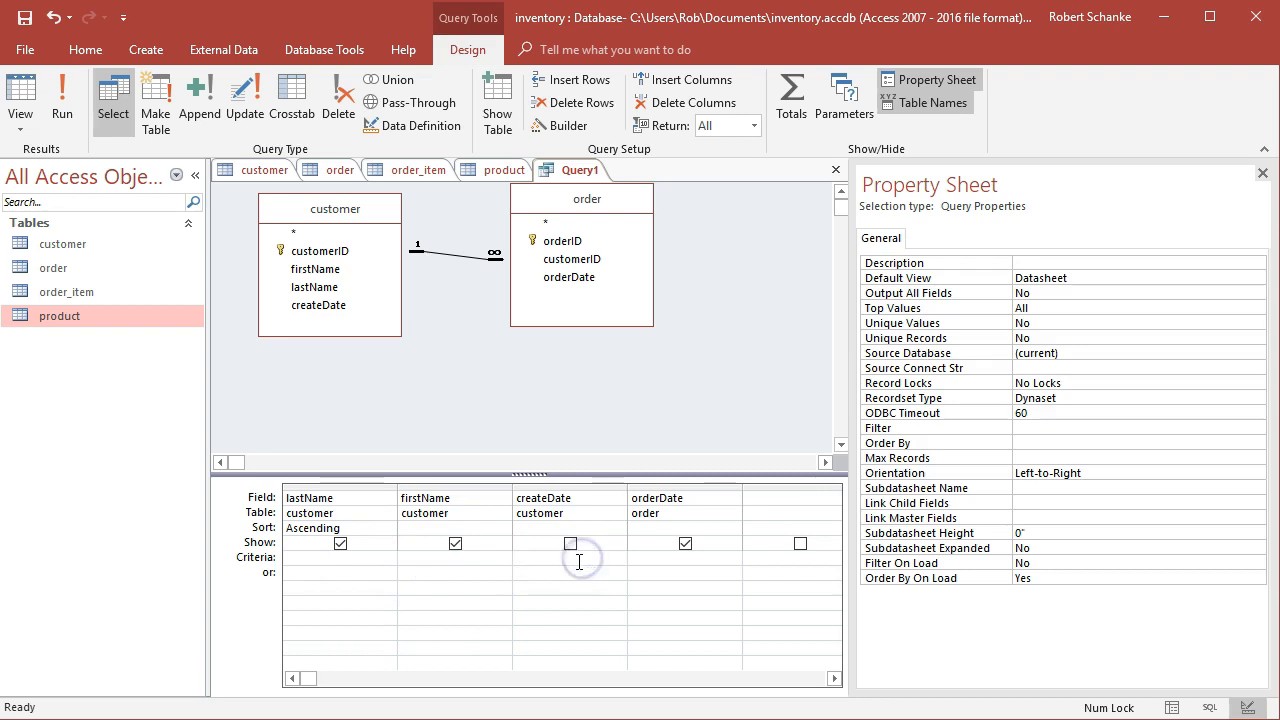
pyautogui.click(576, 556)
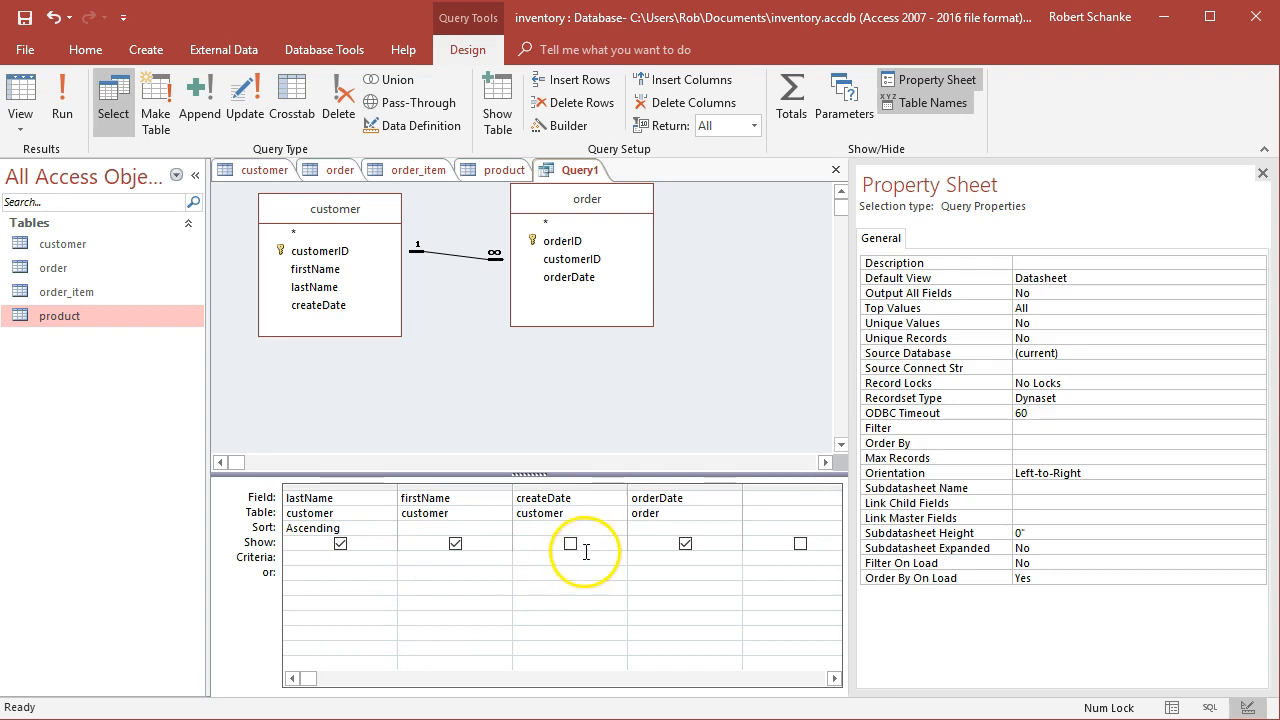
pyautogui.click(570, 543)
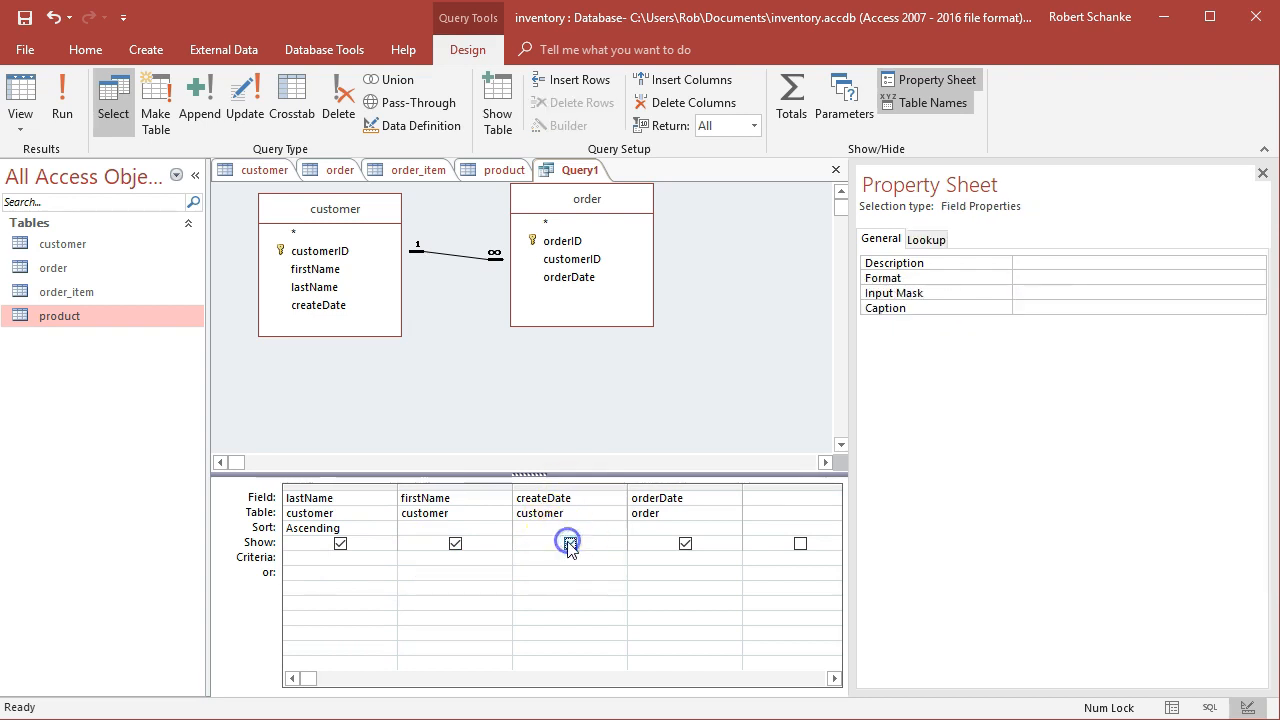
# - Run the query to compare createDate with orderDate for each customer, and return to Design View
pyautogui.click(60, 113)
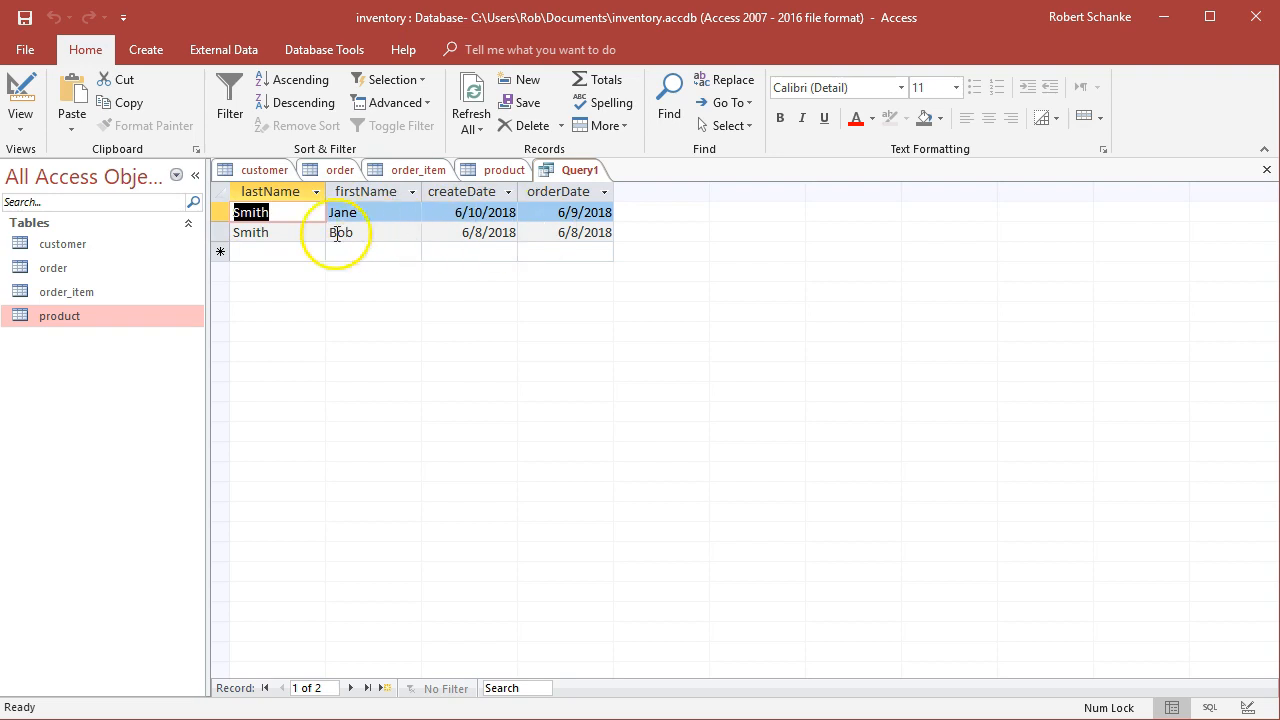
pyautogui.click(20, 118)
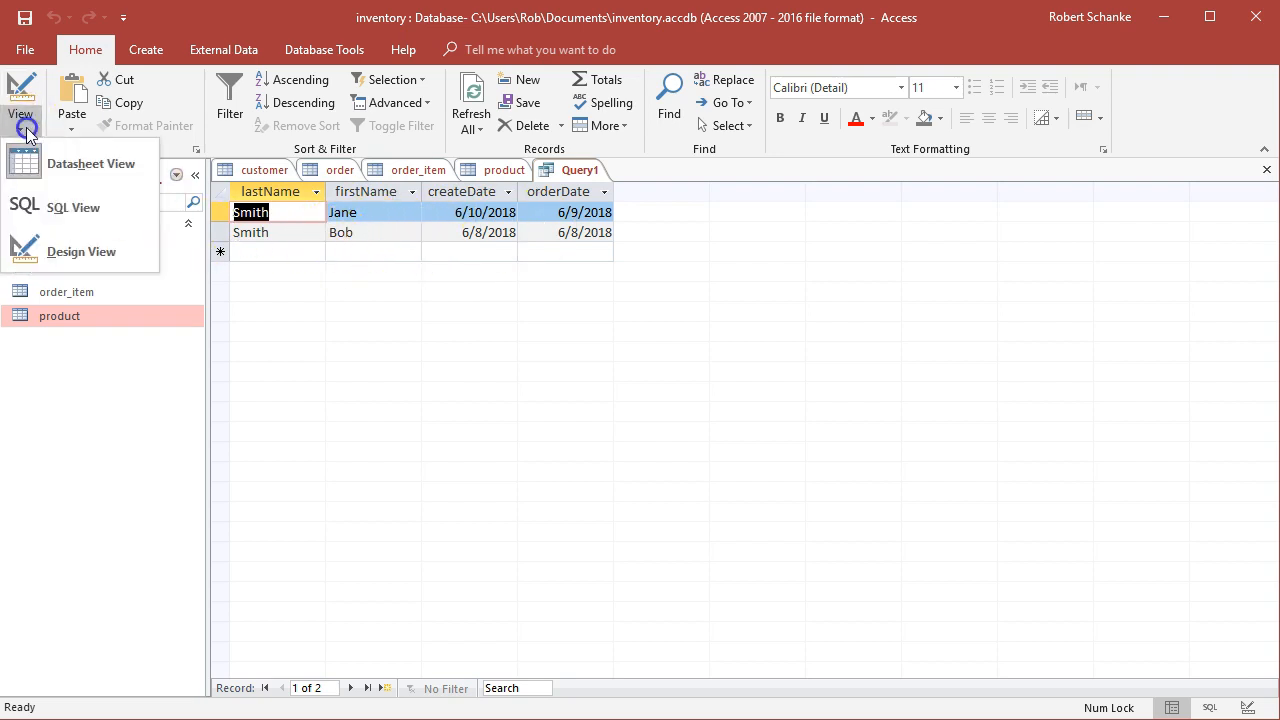
pyautogui.click(82, 245)
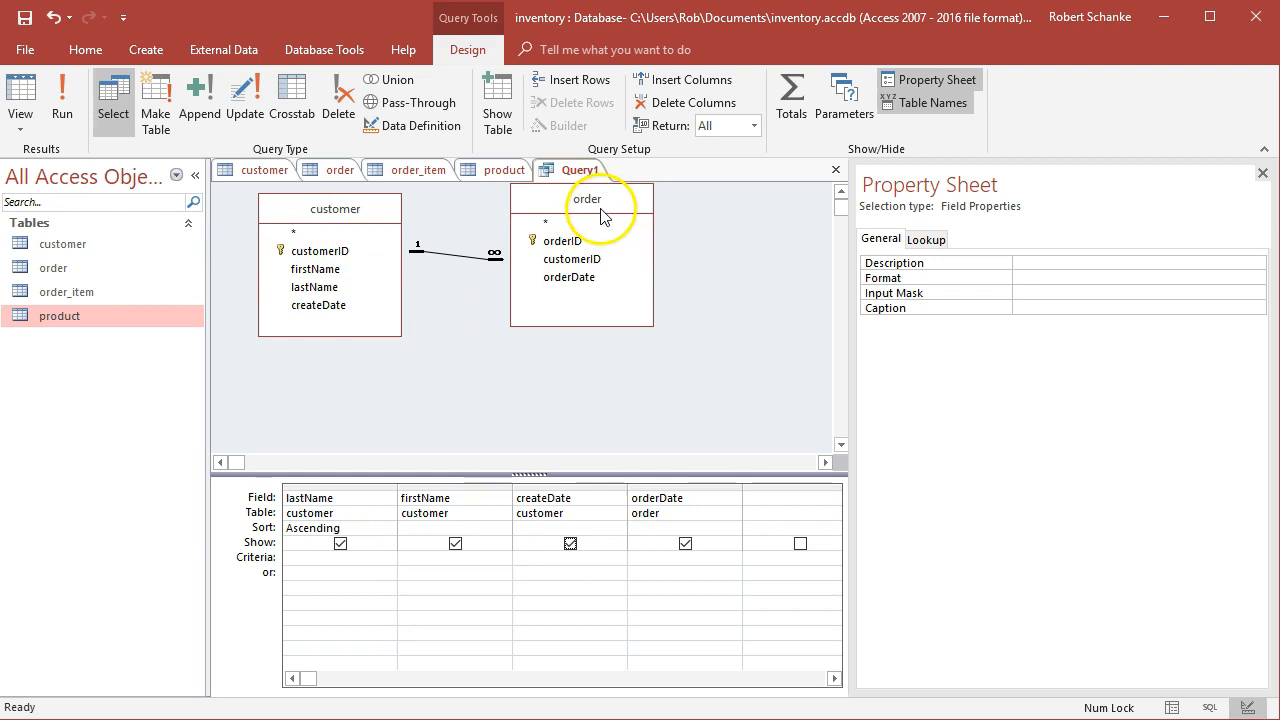
# - Compare the order table's records with the results of running Query1, ending back in the query's Design View
pyautogui.click(336, 172)
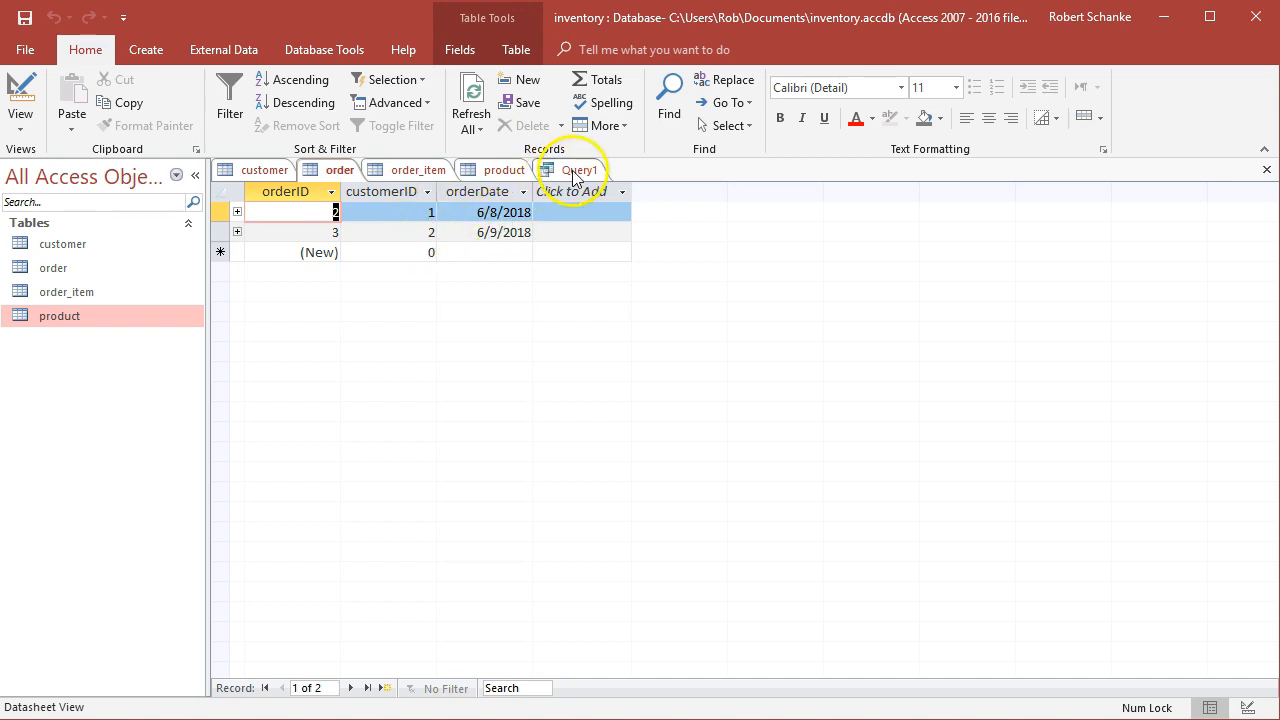
pyautogui.click(576, 174)
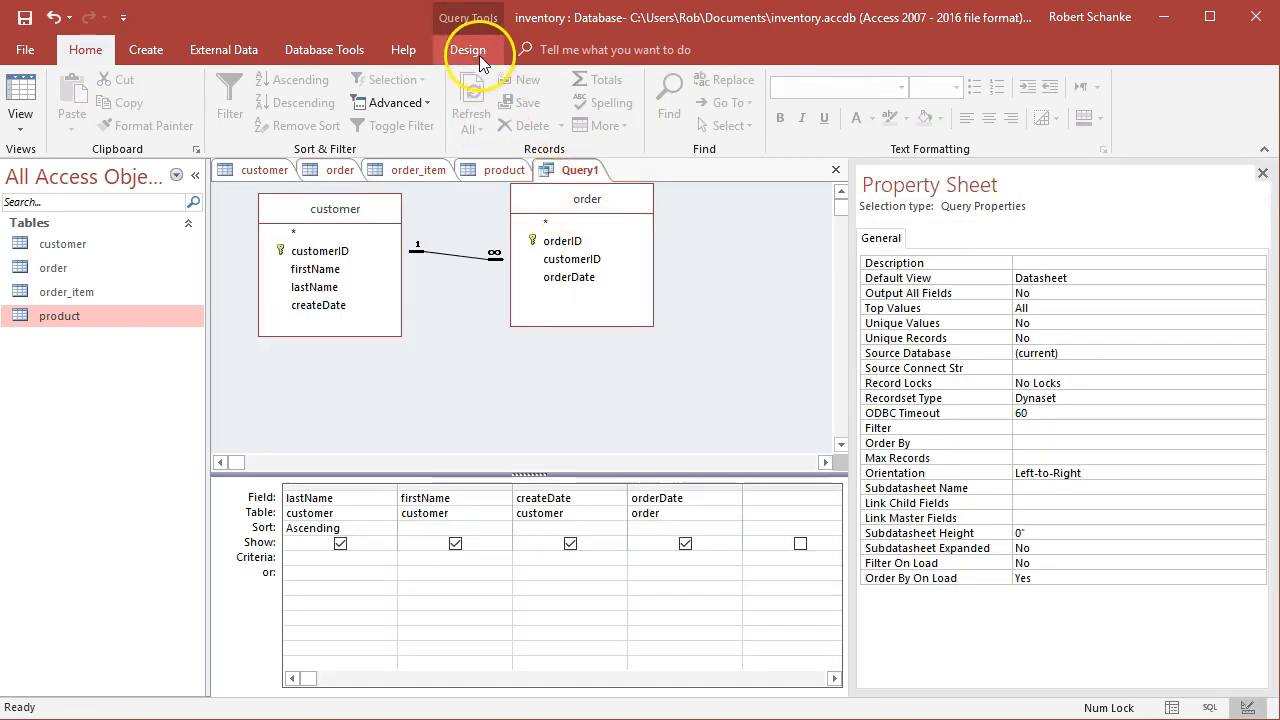
pyautogui.click(476, 51)
pyautogui.click(57, 106)
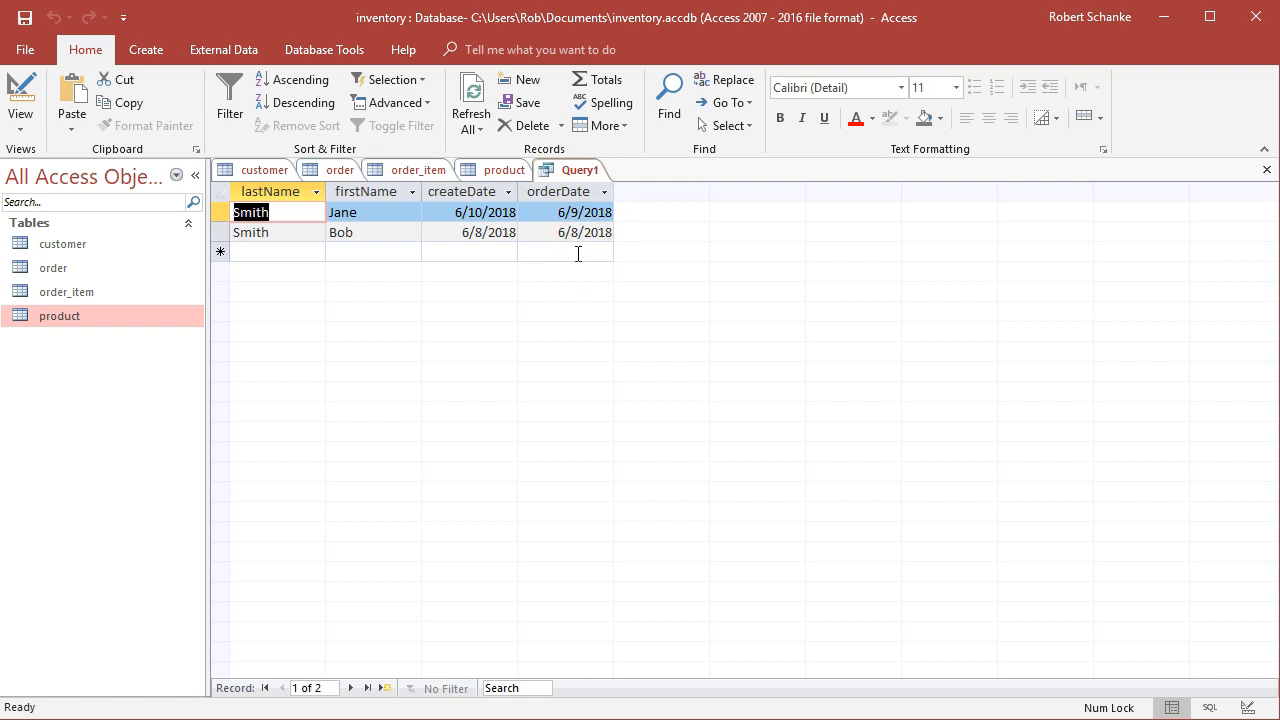
pyautogui.click(20, 118)
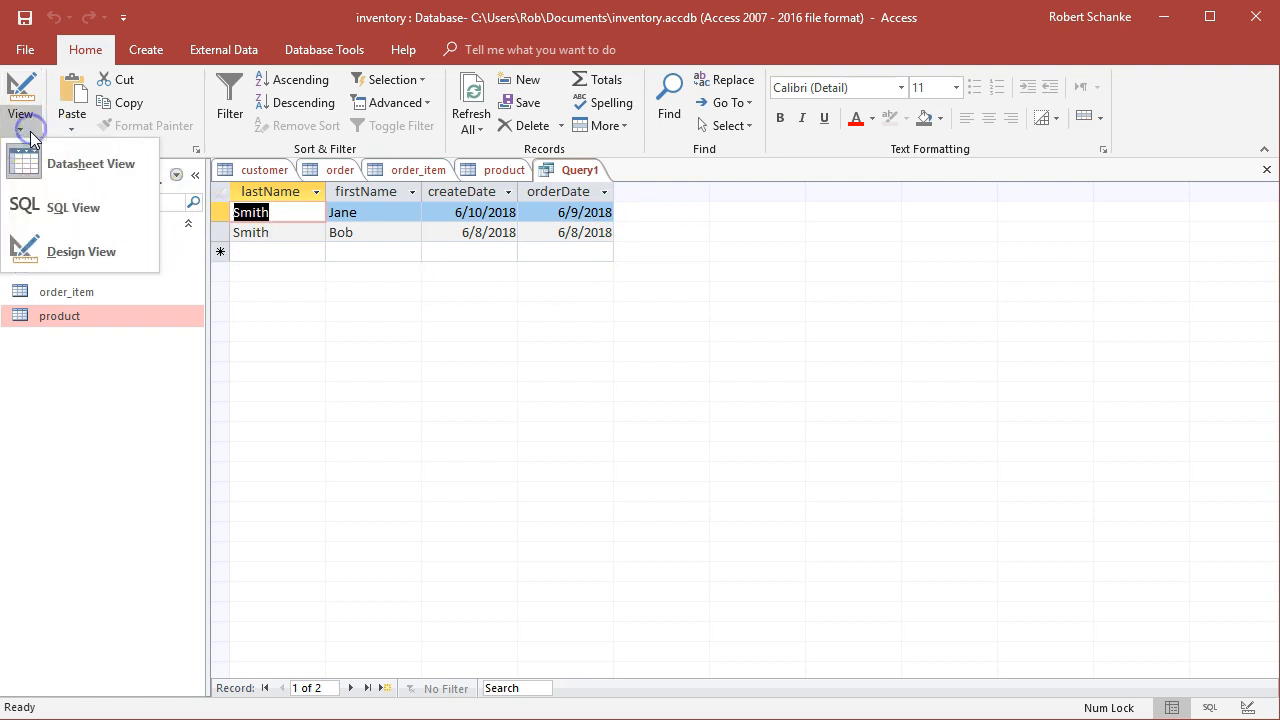
pyautogui.click(76, 251)
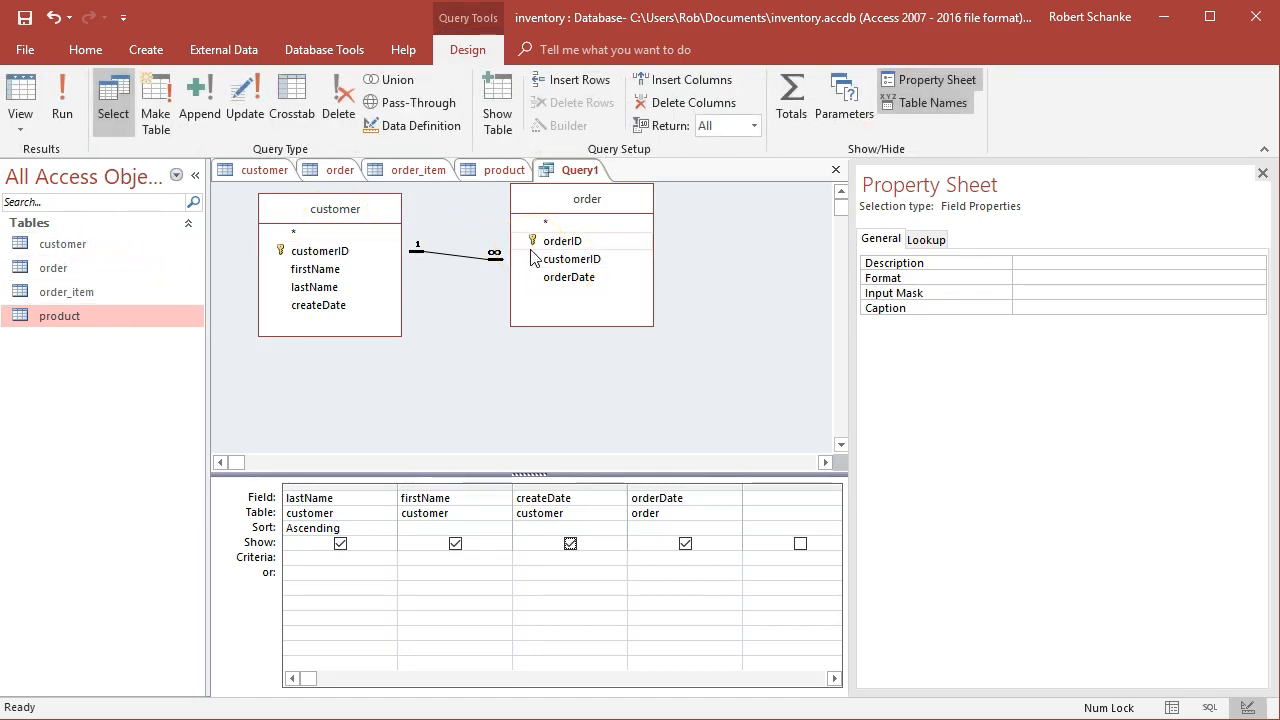
# - Set the join between customer and order to option 2, including all customer records and only the matching order records
pyautogui.click(457, 259)
pyautogui.click(457, 261)
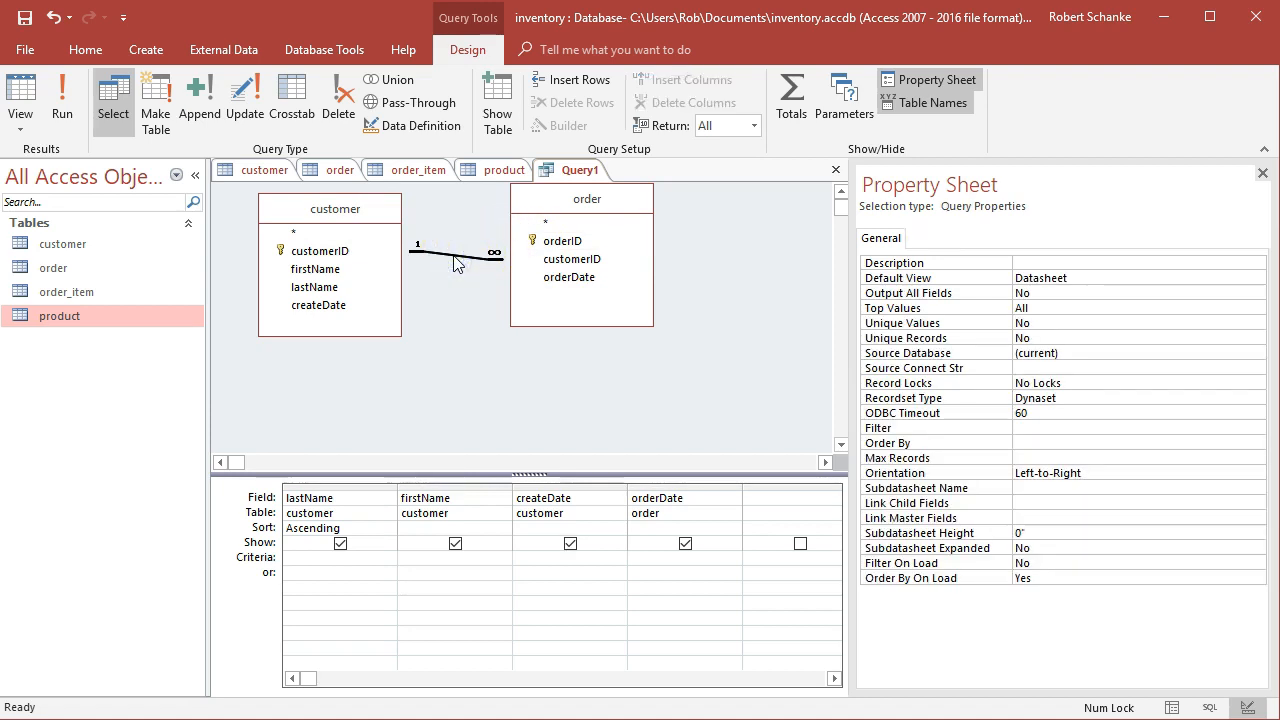
pyautogui.rightClick(454, 259)
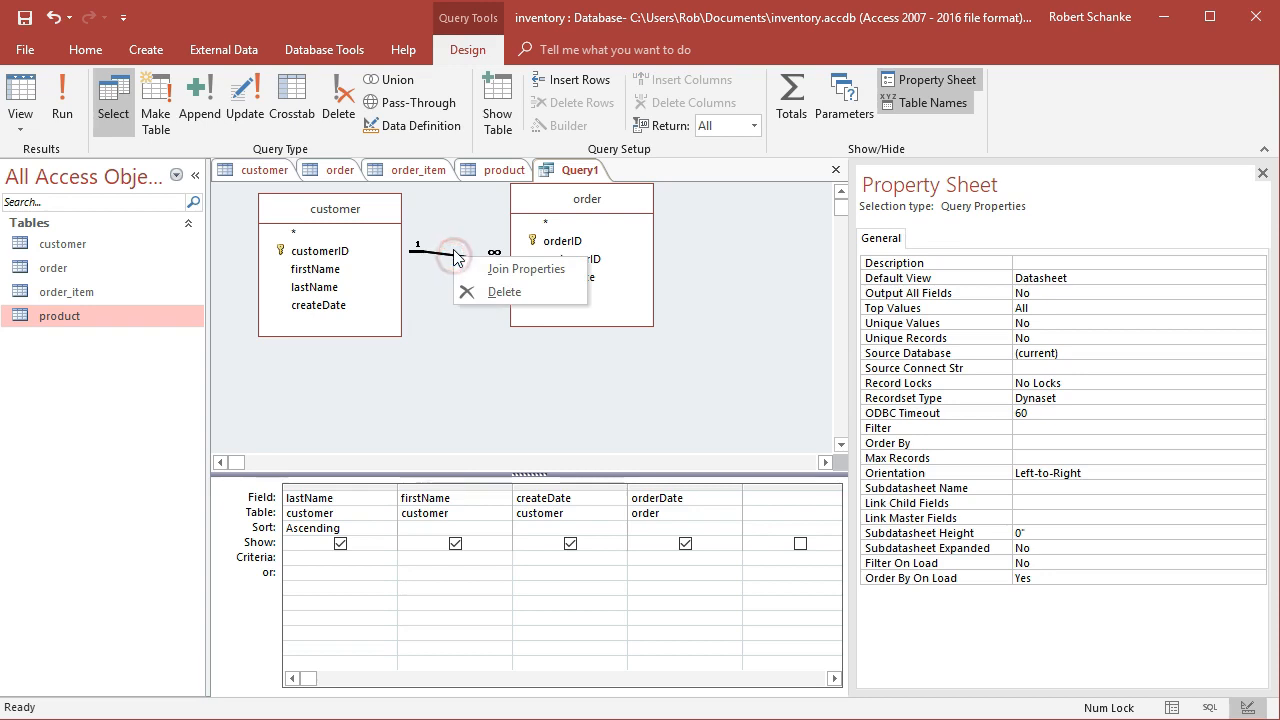
pyautogui.click(514, 270)
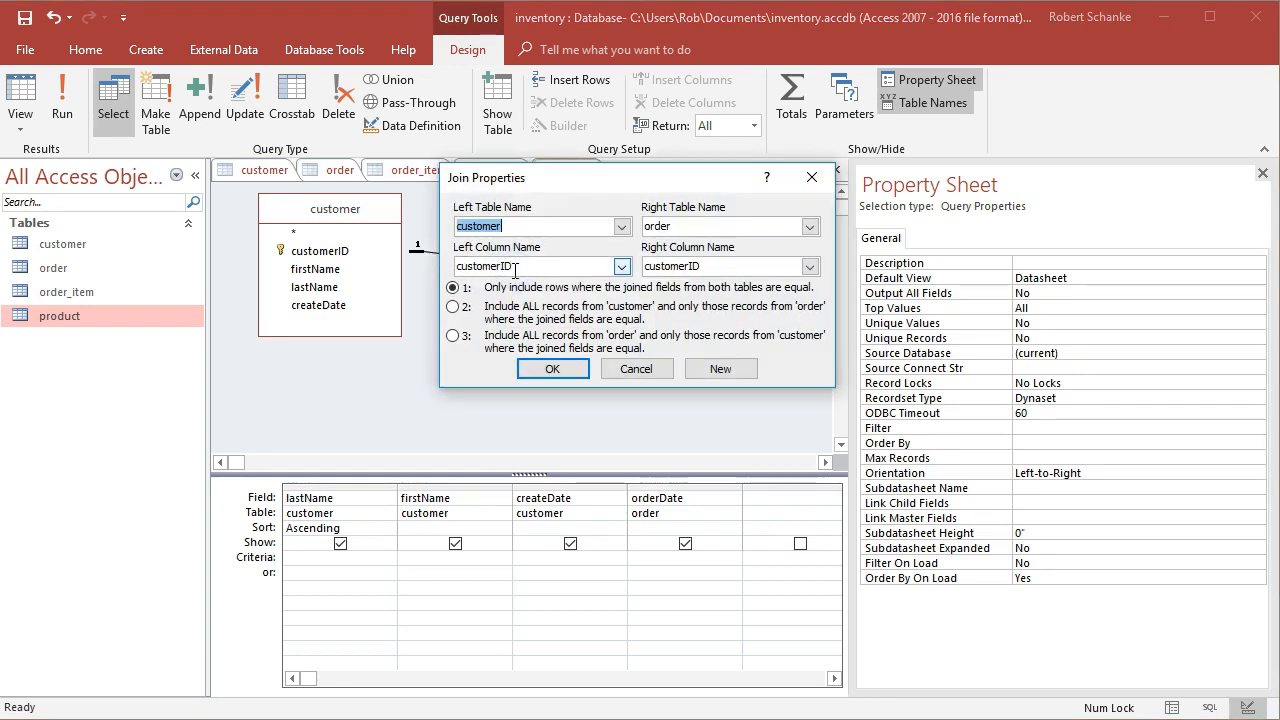
pyautogui.click(437, 270)
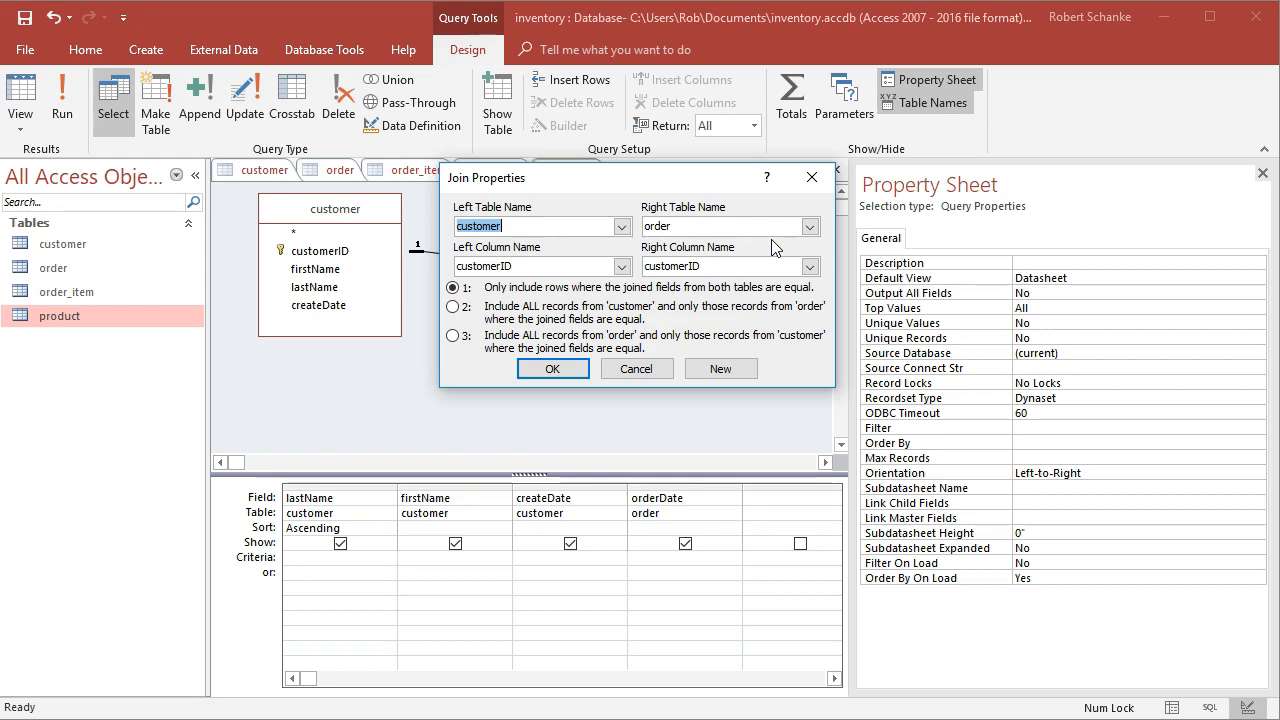
pyautogui.click(452, 307)
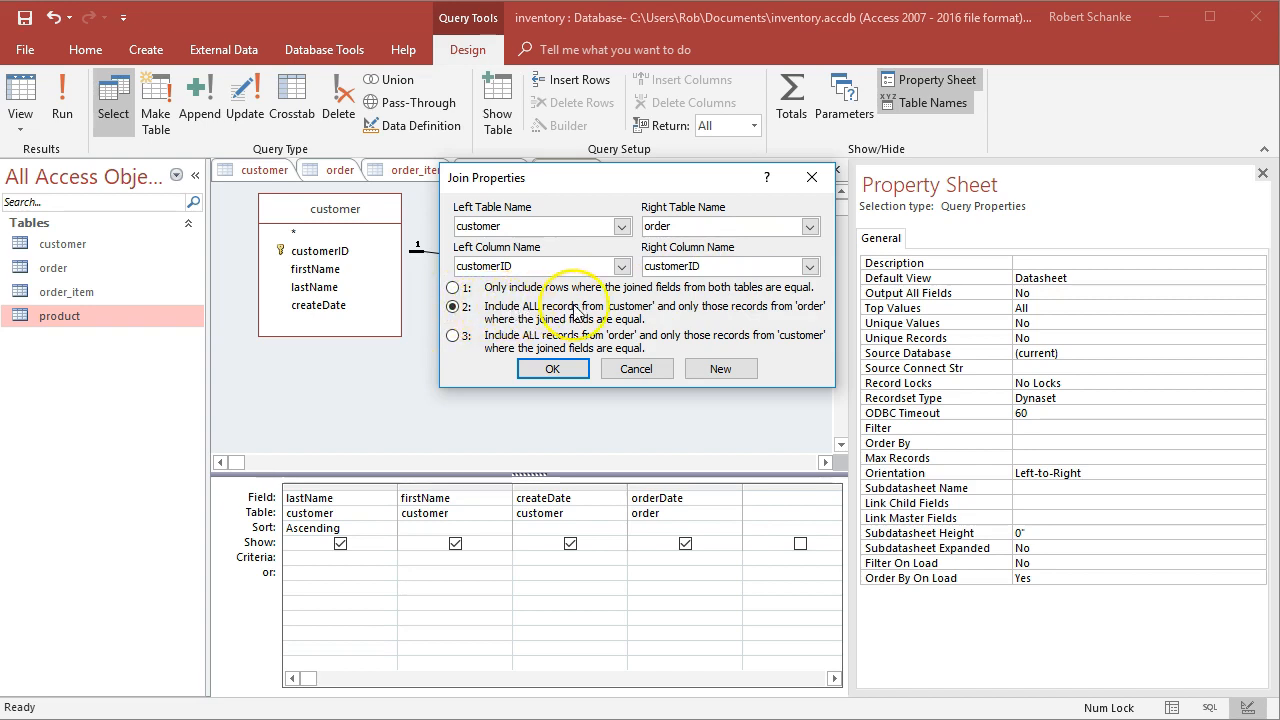
pyautogui.click(557, 370)
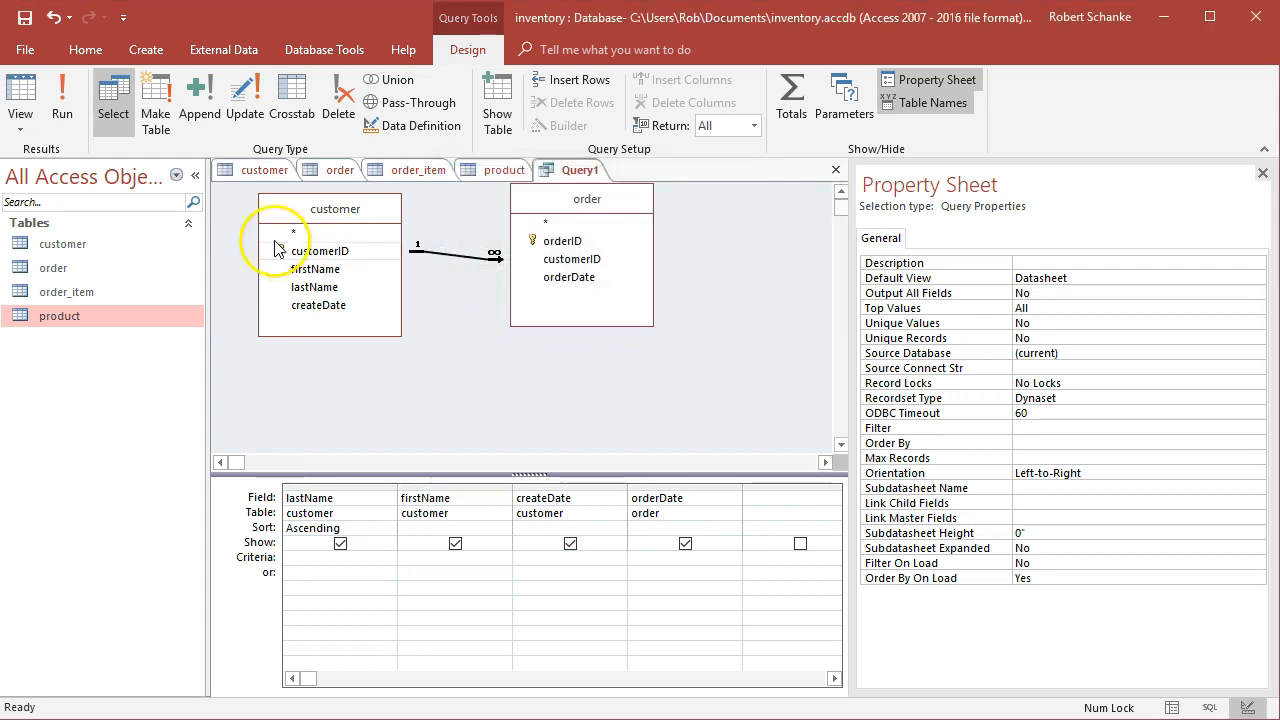
# - Run the query with the changed join to review all customers and their order dates, and return to Design View
pyautogui.click(66, 118)
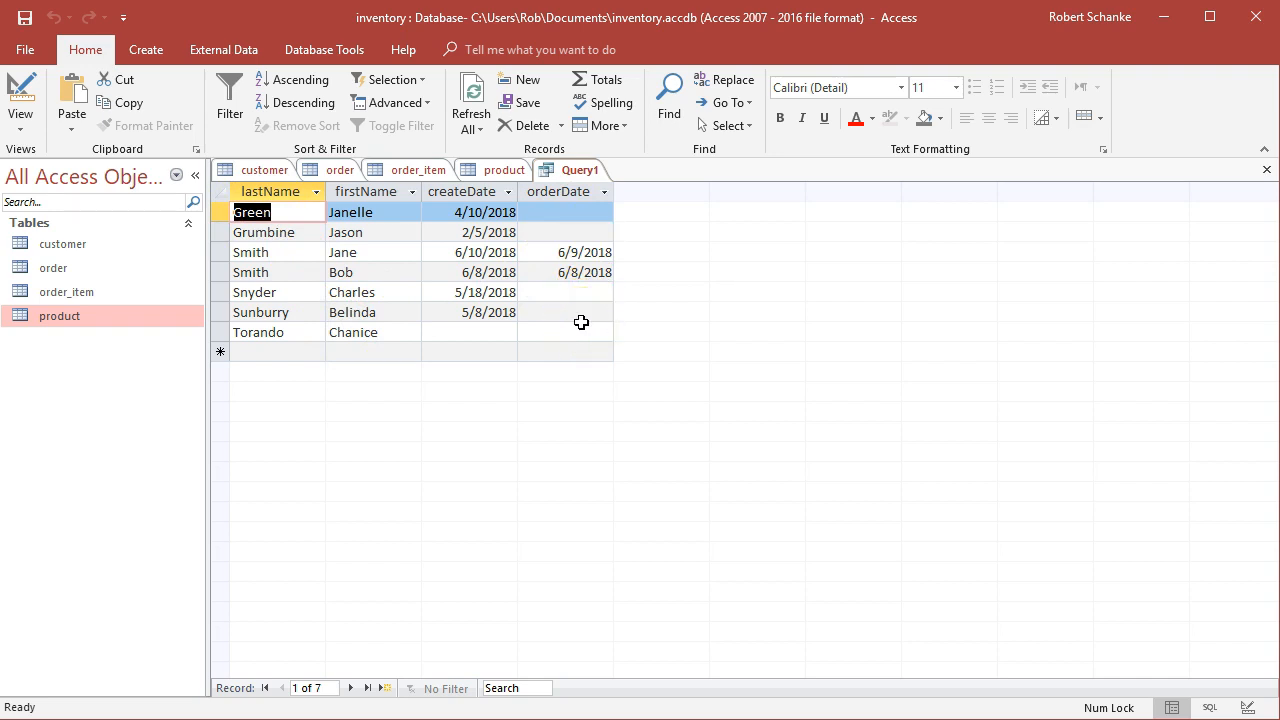
pyautogui.click(21, 125)
pyautogui.click(60, 250)
# - Review the join properties between the customer and order tables and close them without changes
pyautogui.rightClick(440, 255)
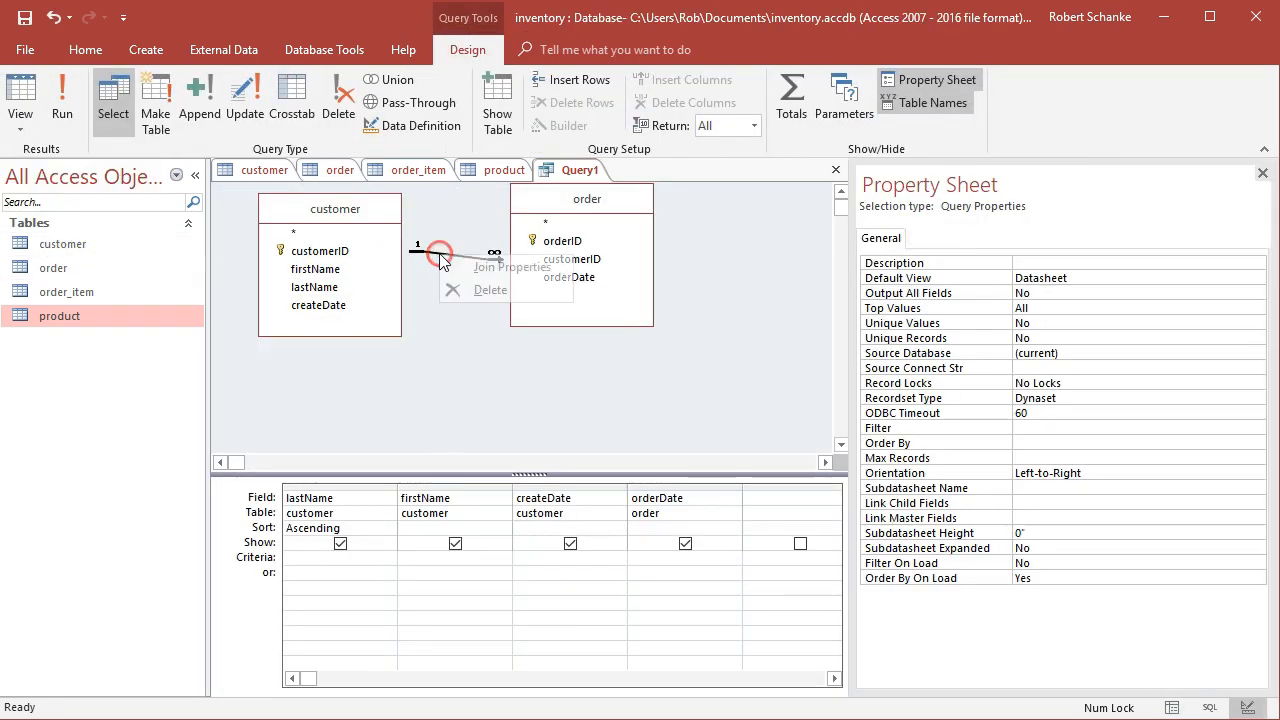
pyautogui.click(495, 267)
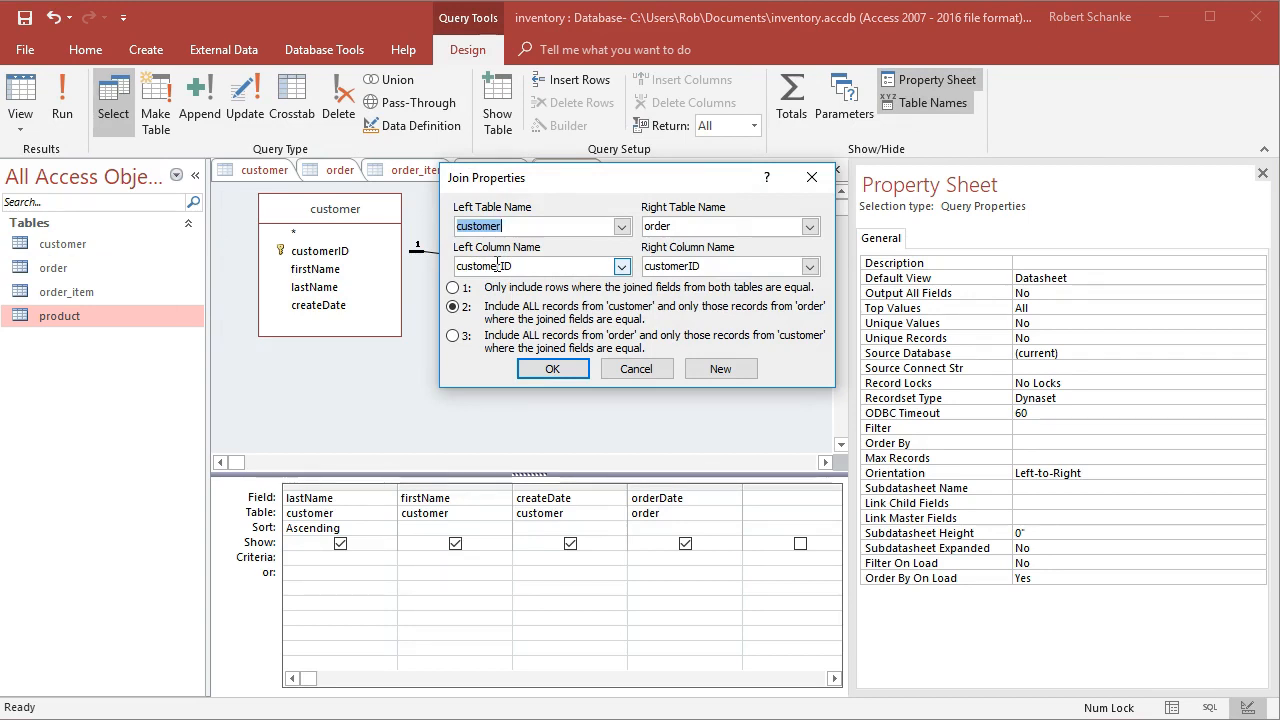
pyautogui.click(636, 369)
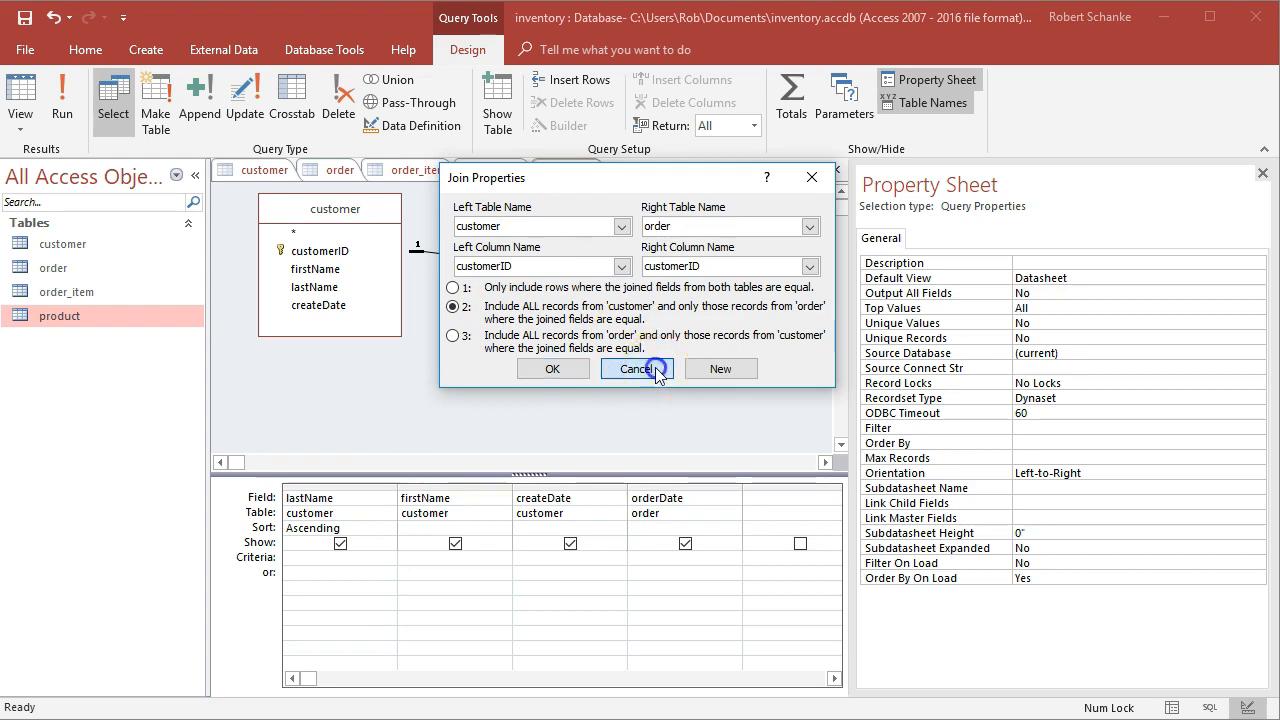
pyautogui.click(650, 369)
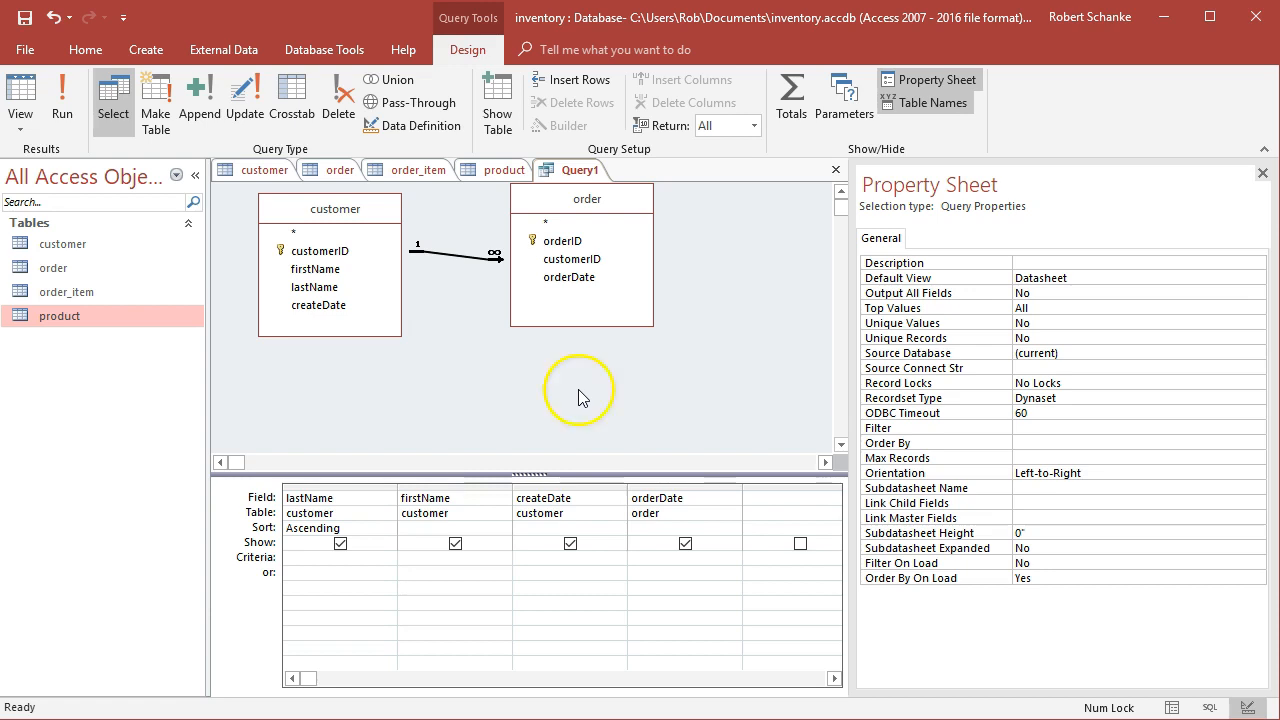
# - Rerun the query to examine which customers lack an order date, and return to Design View
pyautogui.click(558, 528)
pyautogui.click(637, 557)
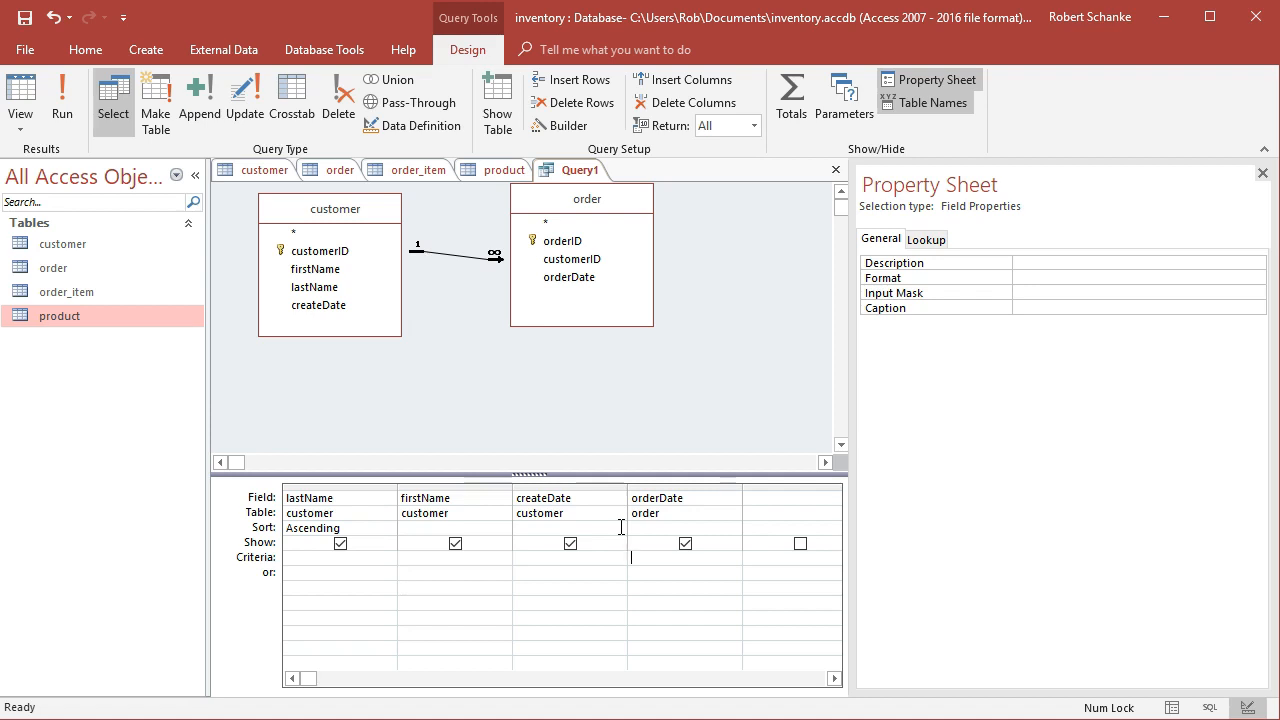
pyautogui.click(60, 108)
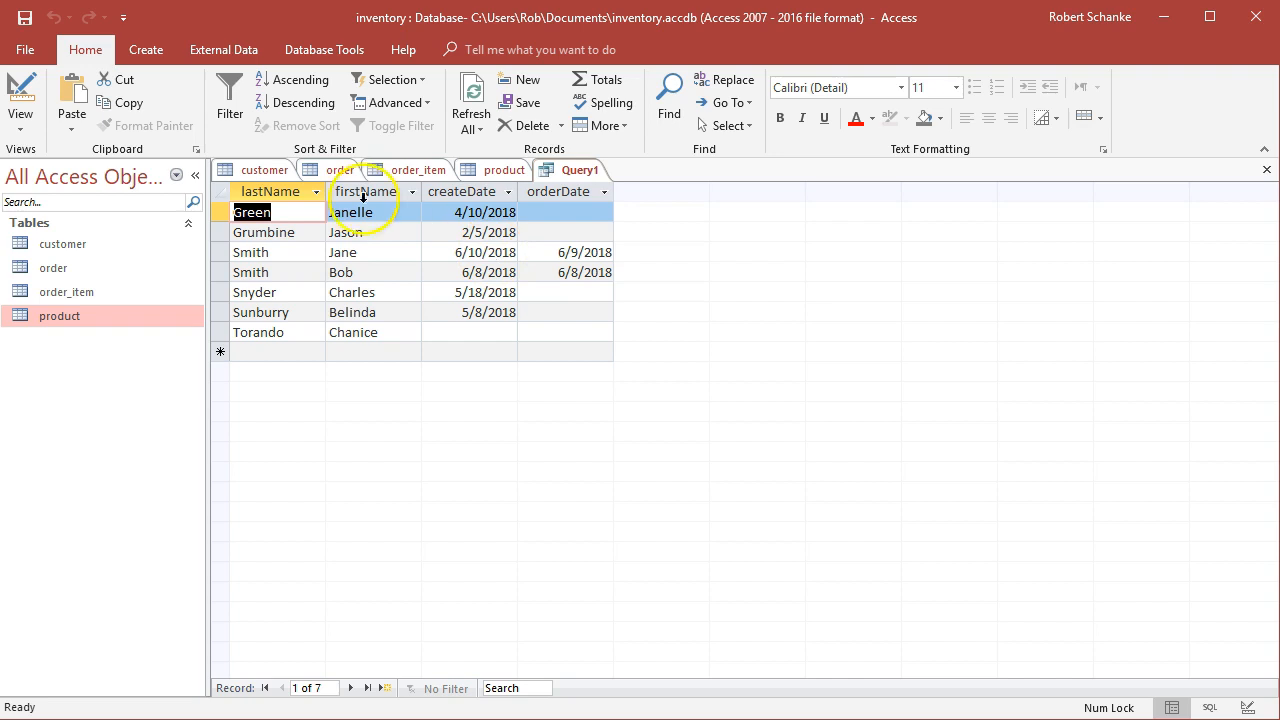
pyautogui.click(20, 125)
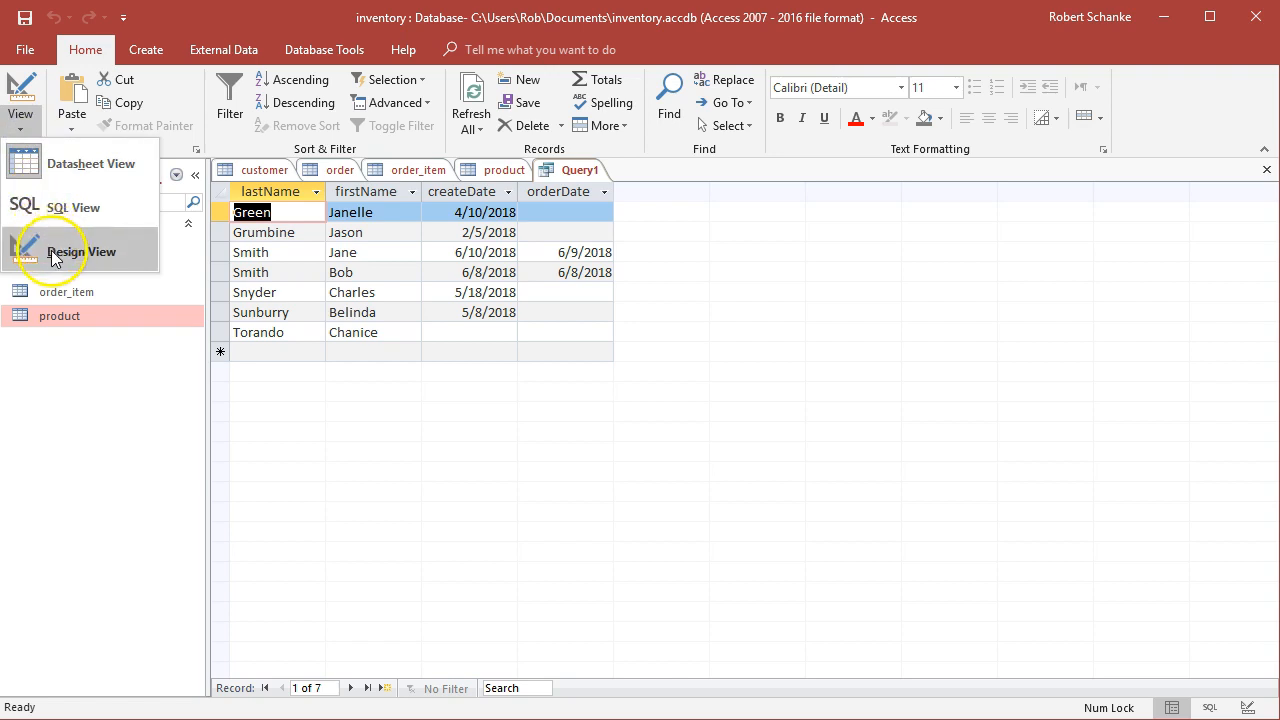
pyautogui.click(74, 258)
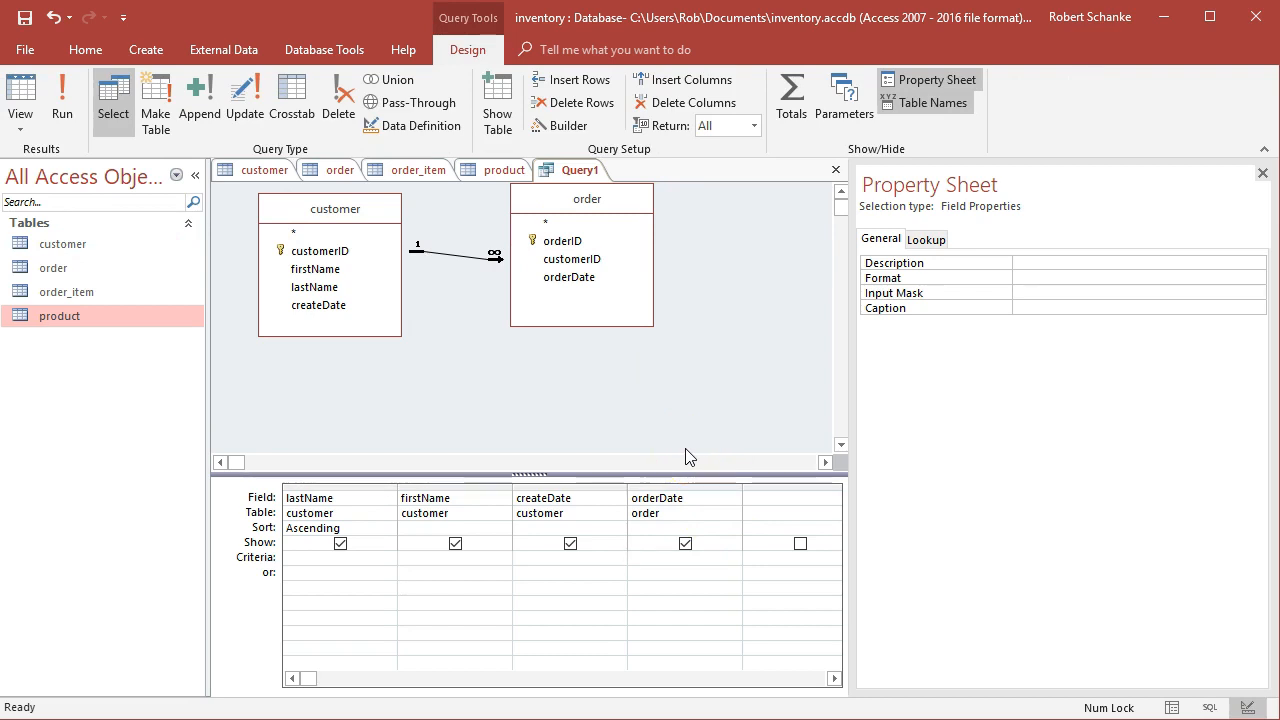
# - Set the orderDate criterion to Is Null, run the query to examine the customers without orders, and return to Design View
pyautogui.write('null')
pyautogui.click(690, 574)
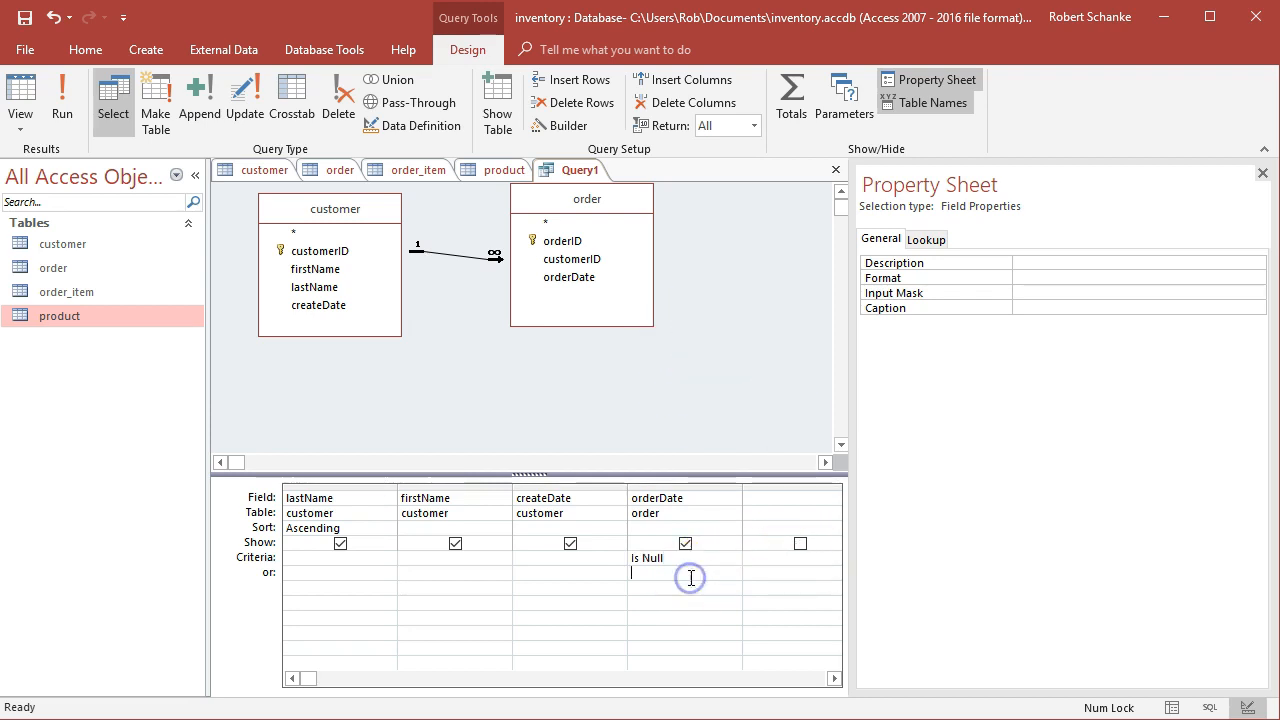
pyautogui.click(62, 110)
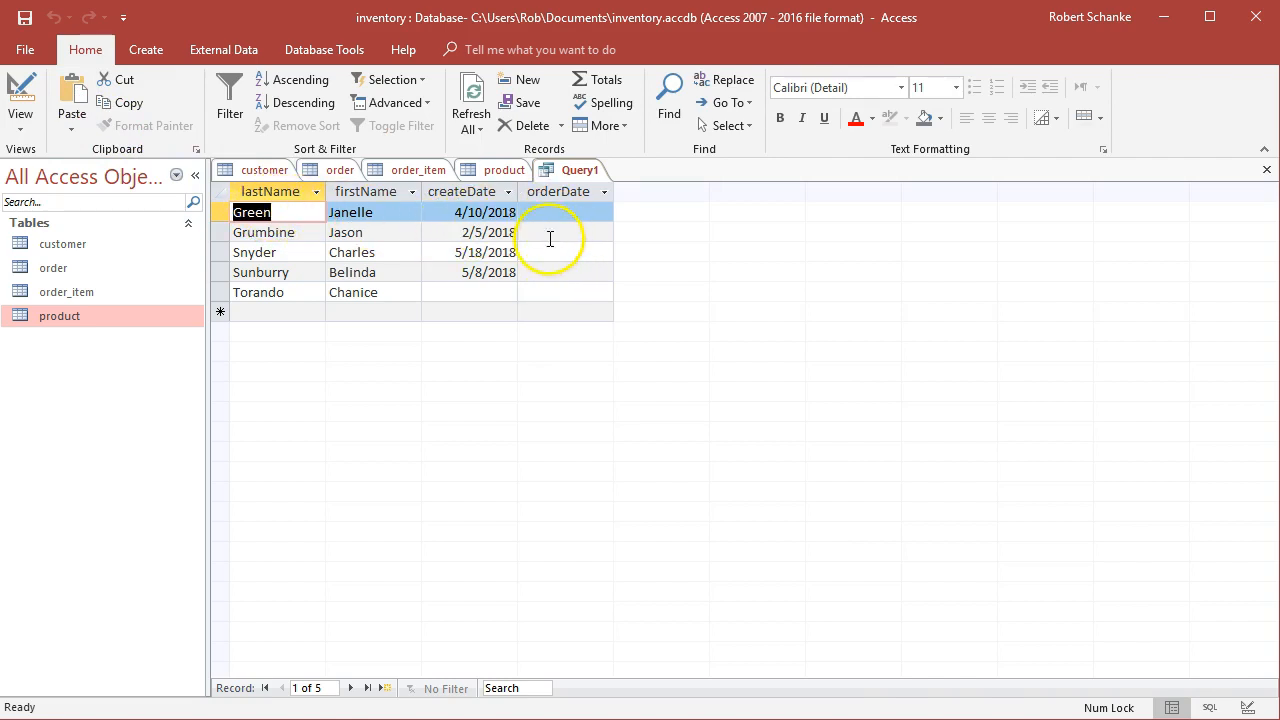
pyautogui.click(22, 130)
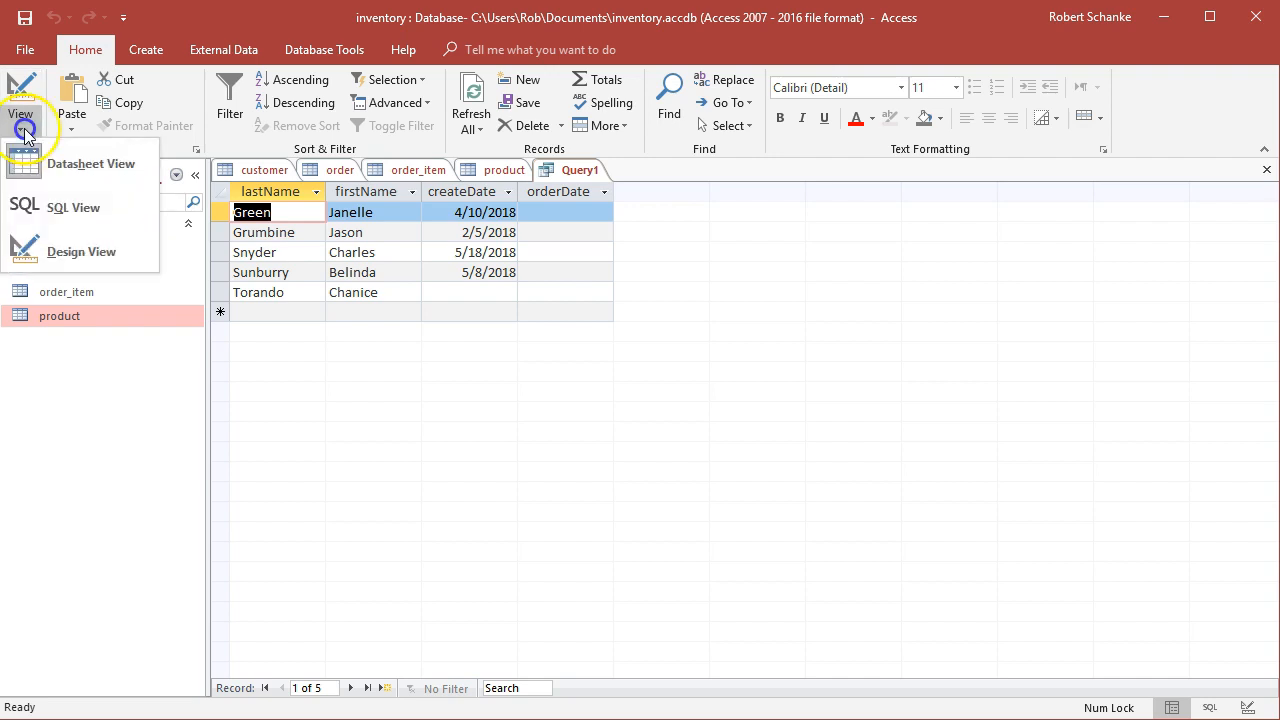
pyautogui.click(82, 251)
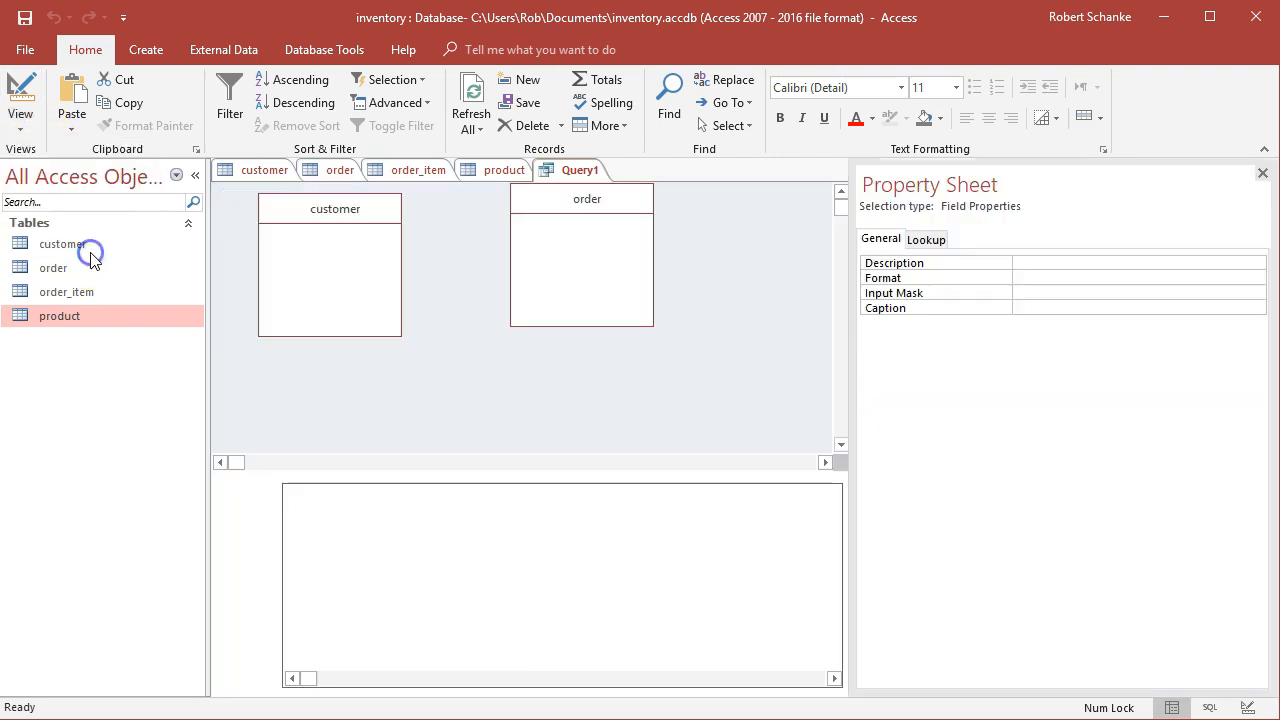
# - Replace the orderDate criterion with Is Not Null, run the query to examine customers with orders, and return to Design View
pyautogui.click(680, 558)
pyautogui.hotkey('shift', 'Home')
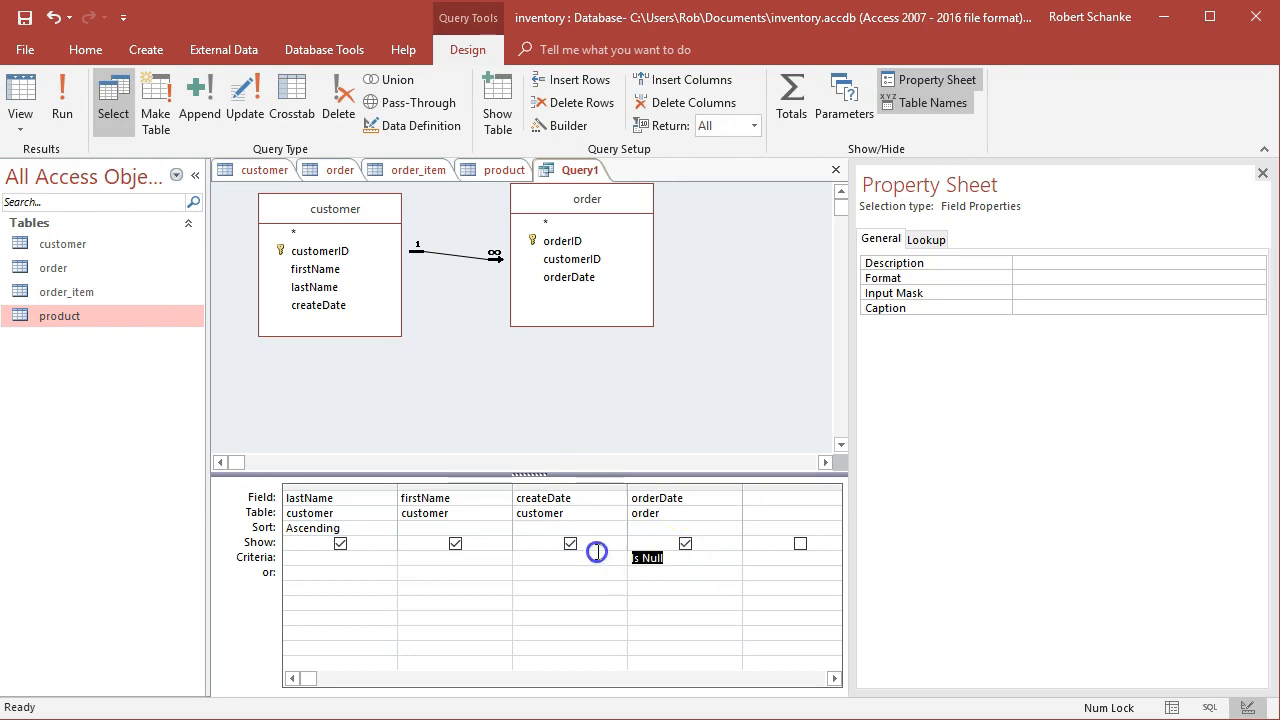
pyautogui.write('is not nu')
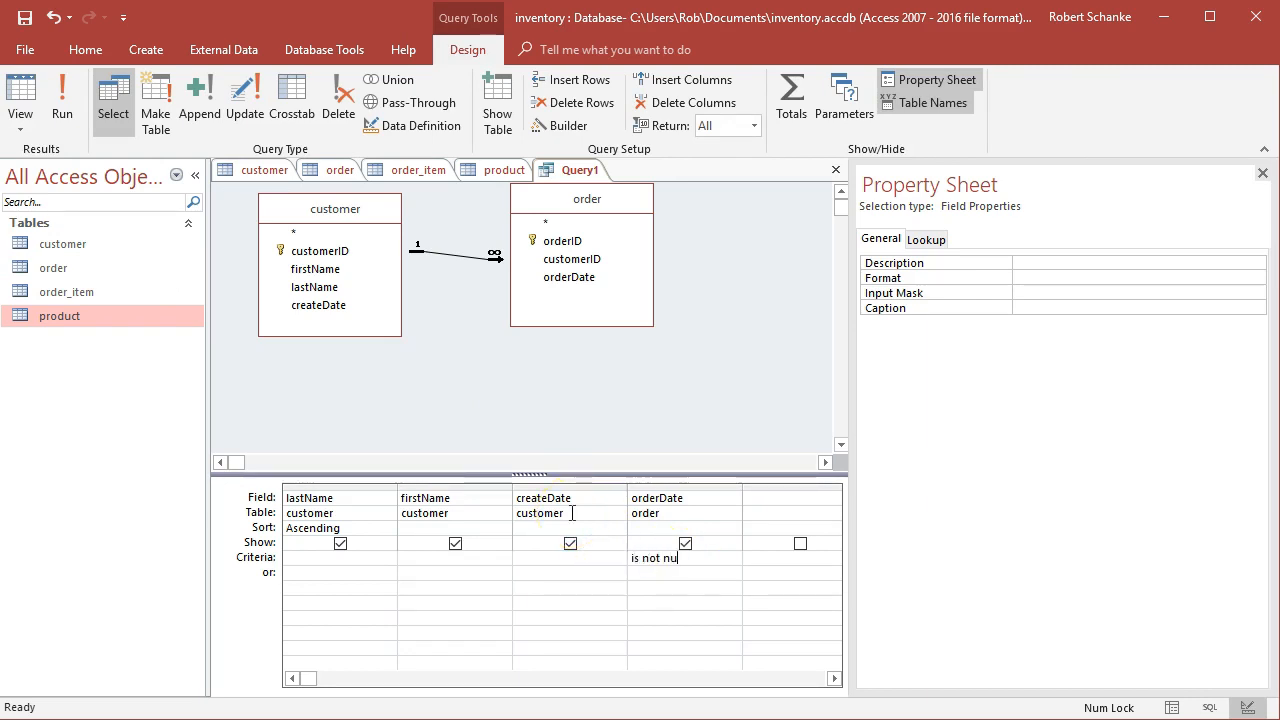
pyautogui.click(667, 572)
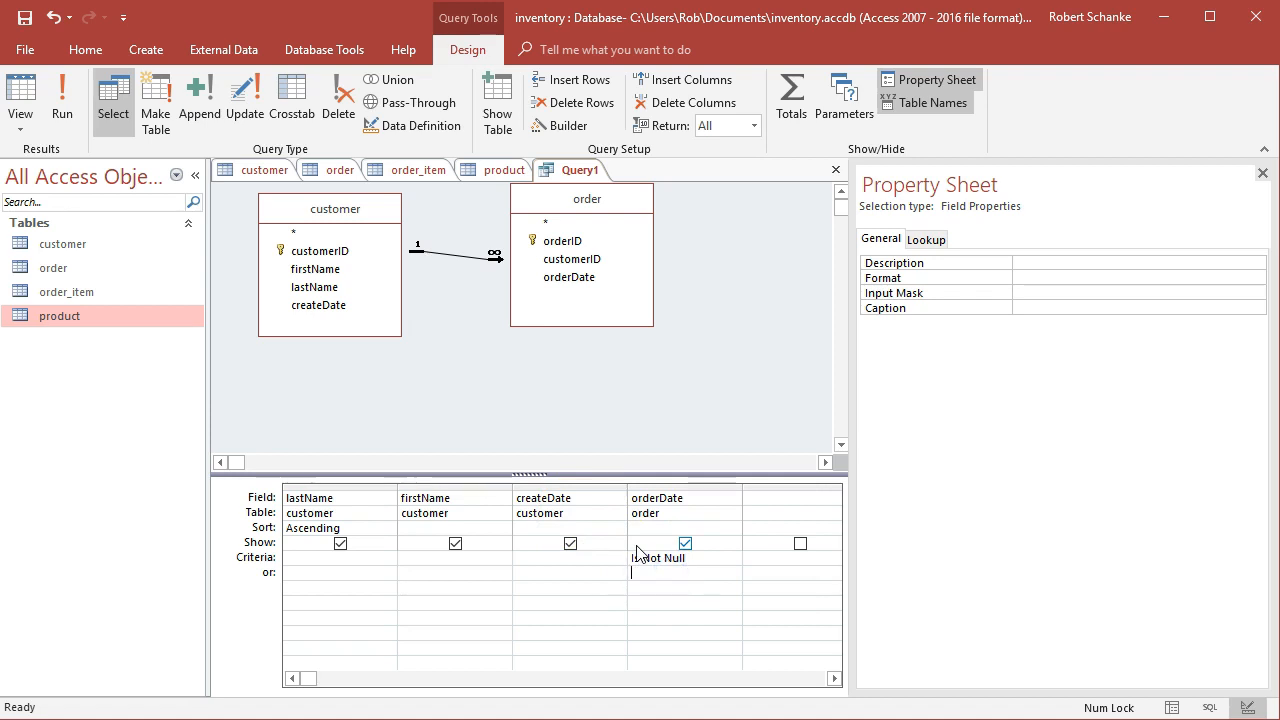
pyautogui.click(63, 114)
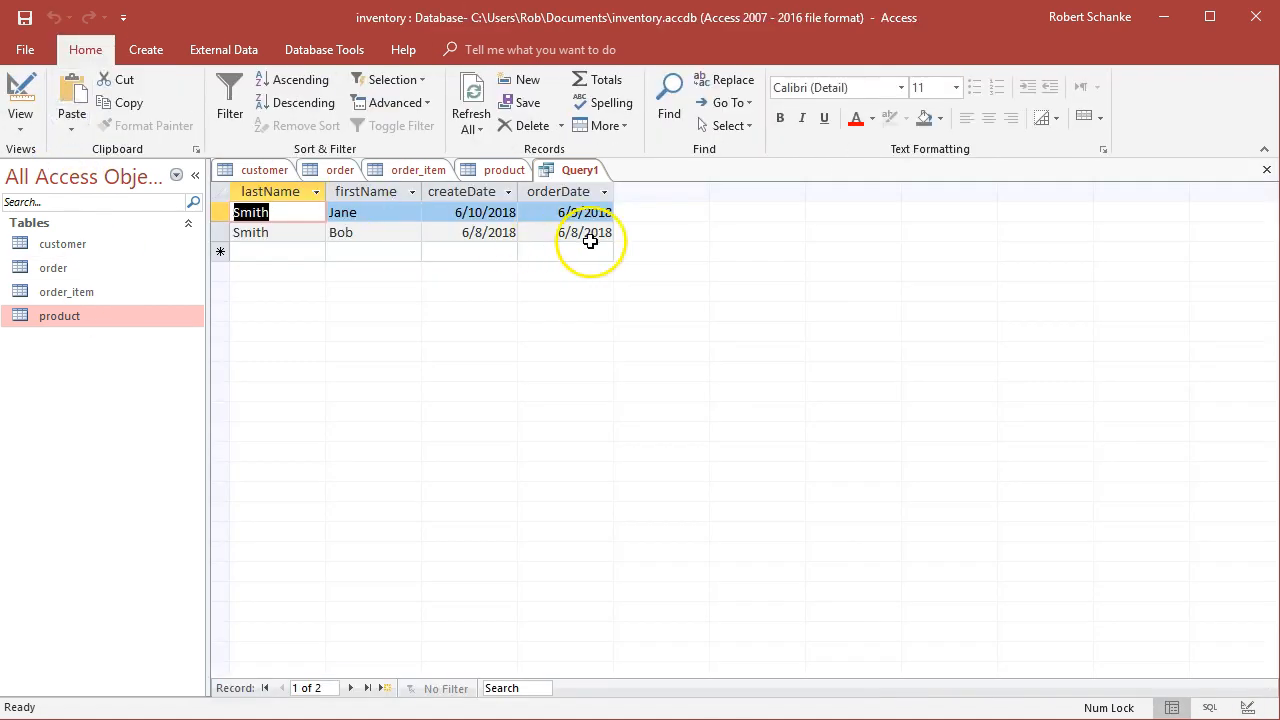
pyautogui.click(20, 120)
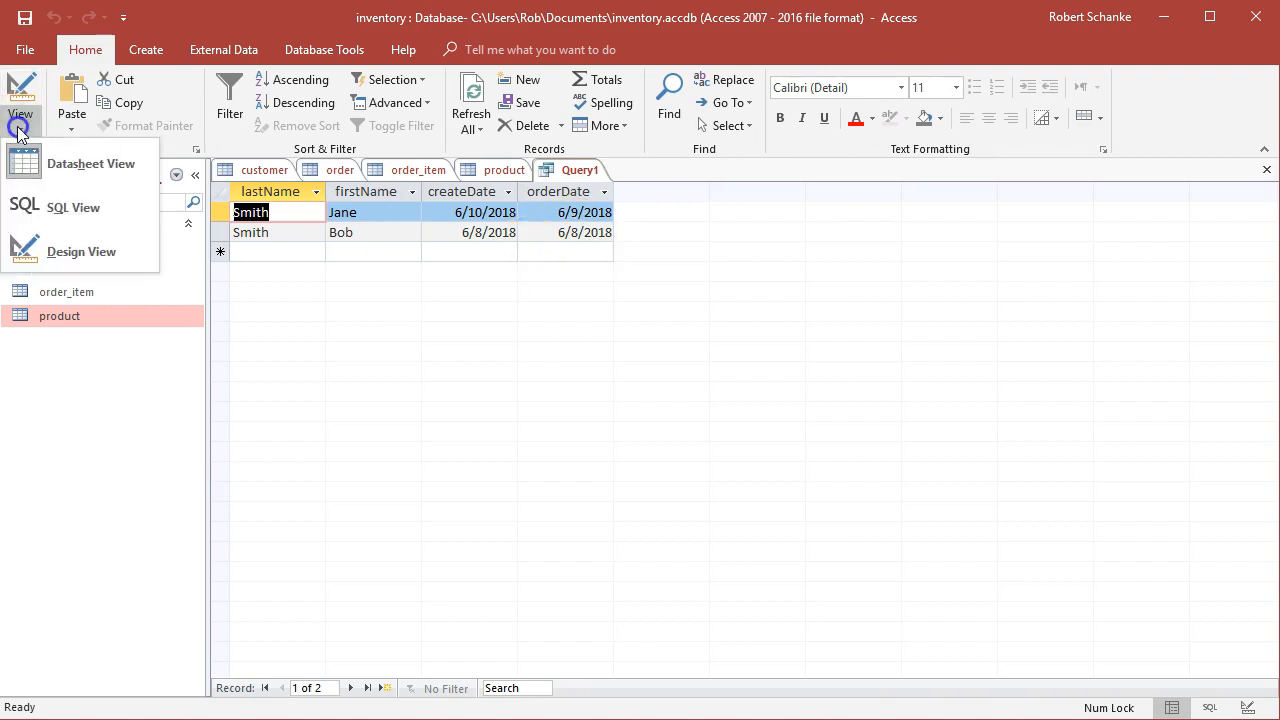
pyautogui.click(82, 254)
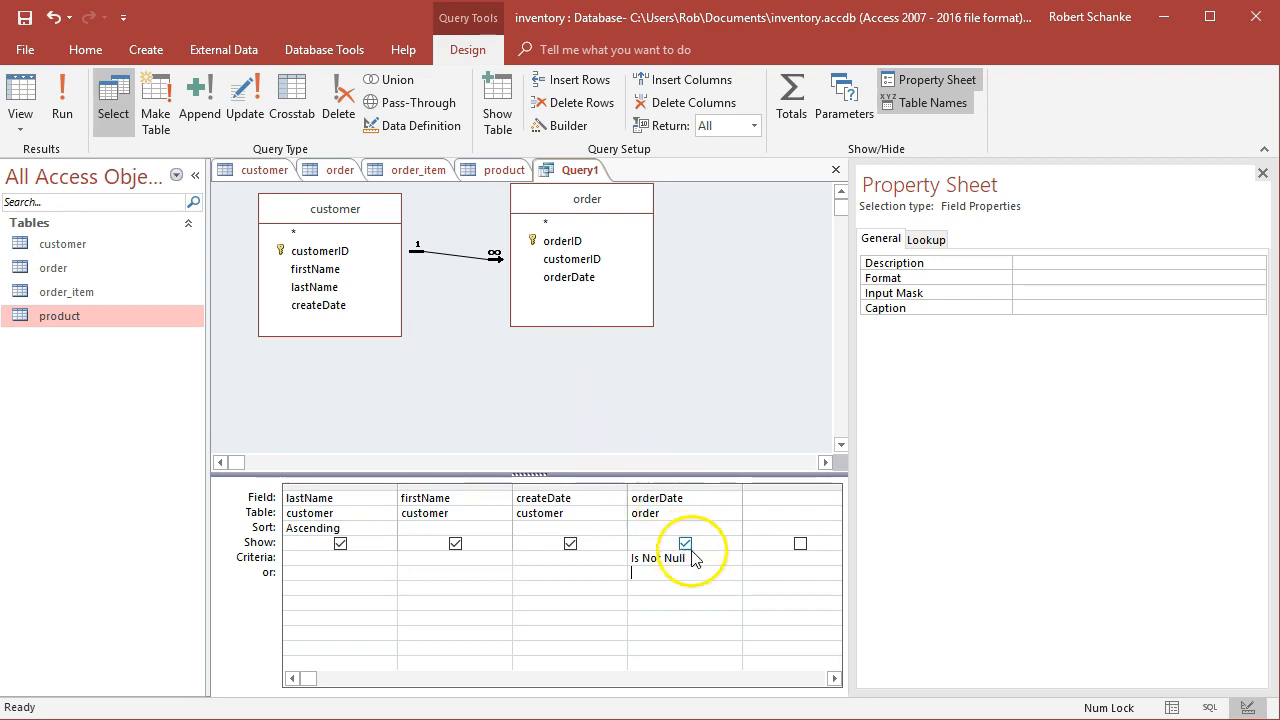
# - Clear the orderDate criterion and open the Expression Builder for that criteria cell
pyautogui.moveTo(690, 557); pyautogui.dragTo(600, 552)
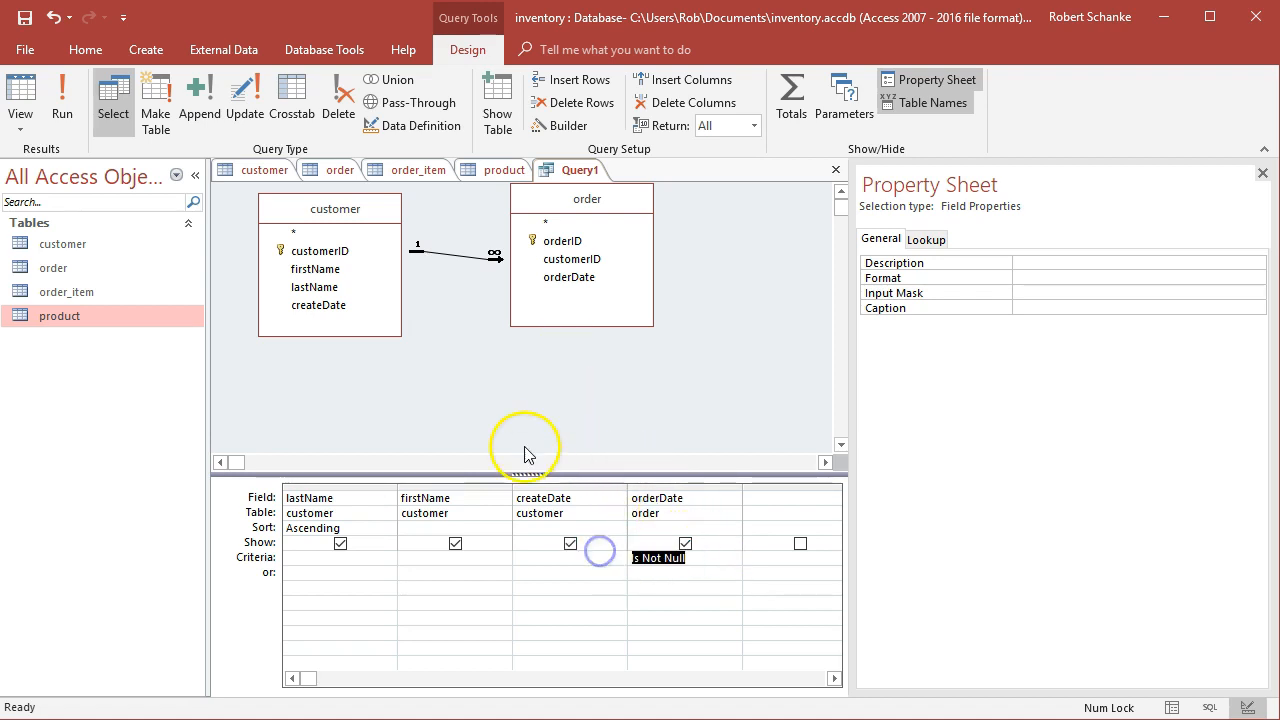
pyautogui.press('Delete')
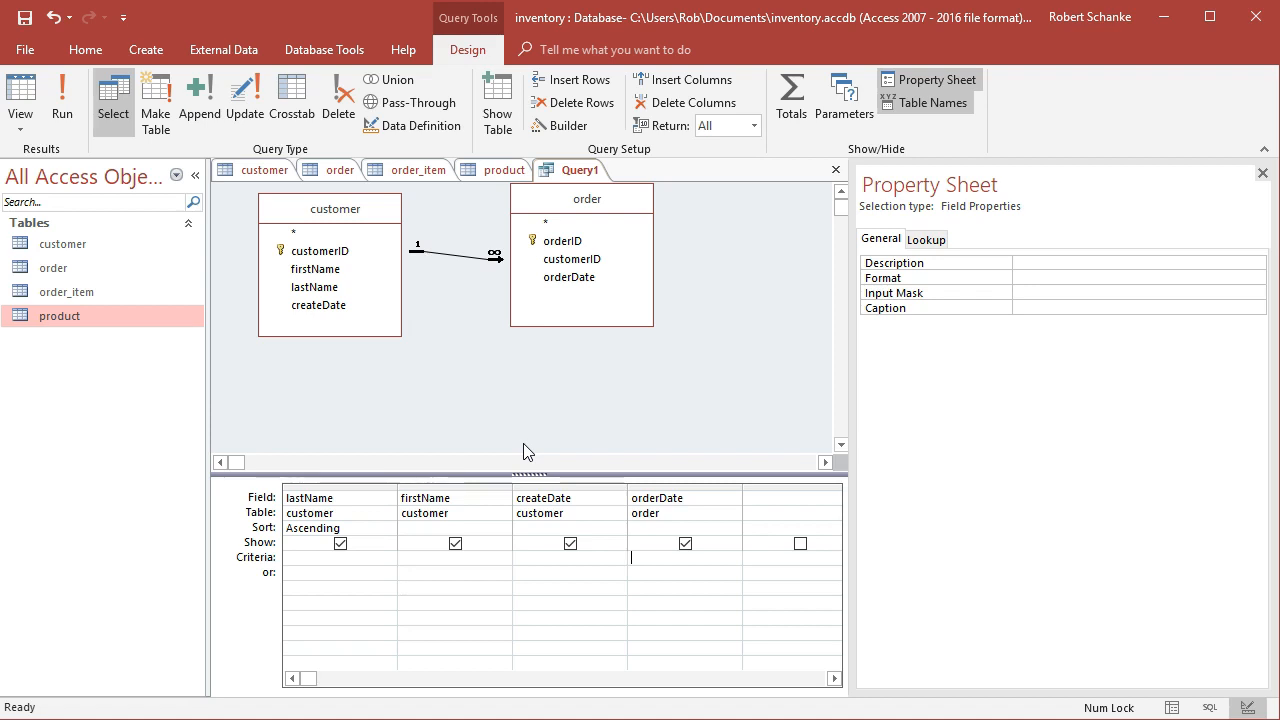
pyautogui.click(643, 551)
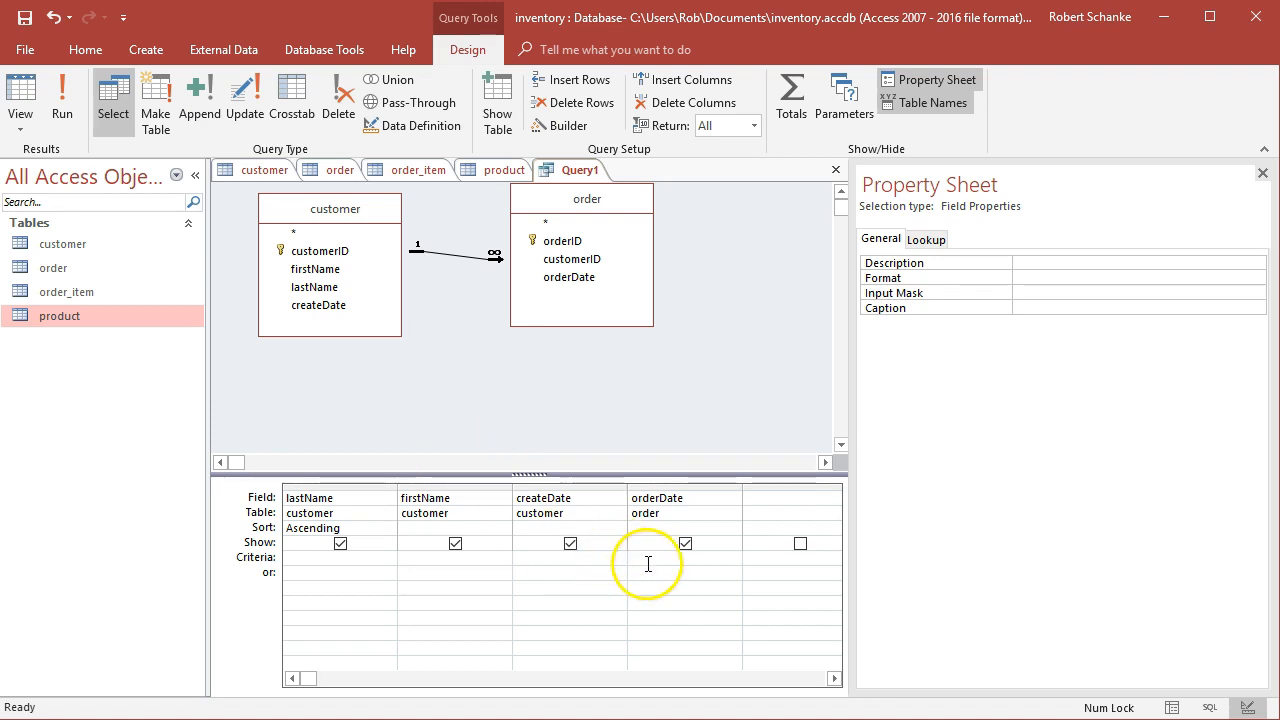
pyautogui.rightClick(648, 560)
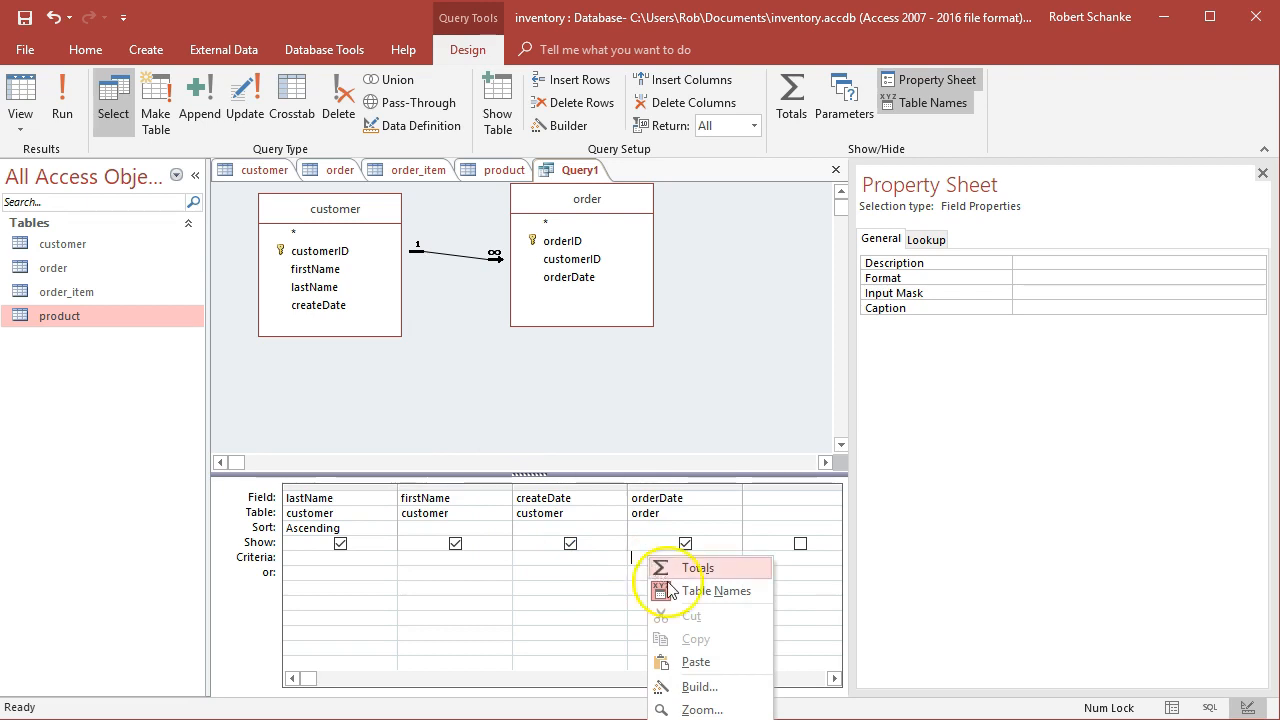
pyautogui.click(720, 688)
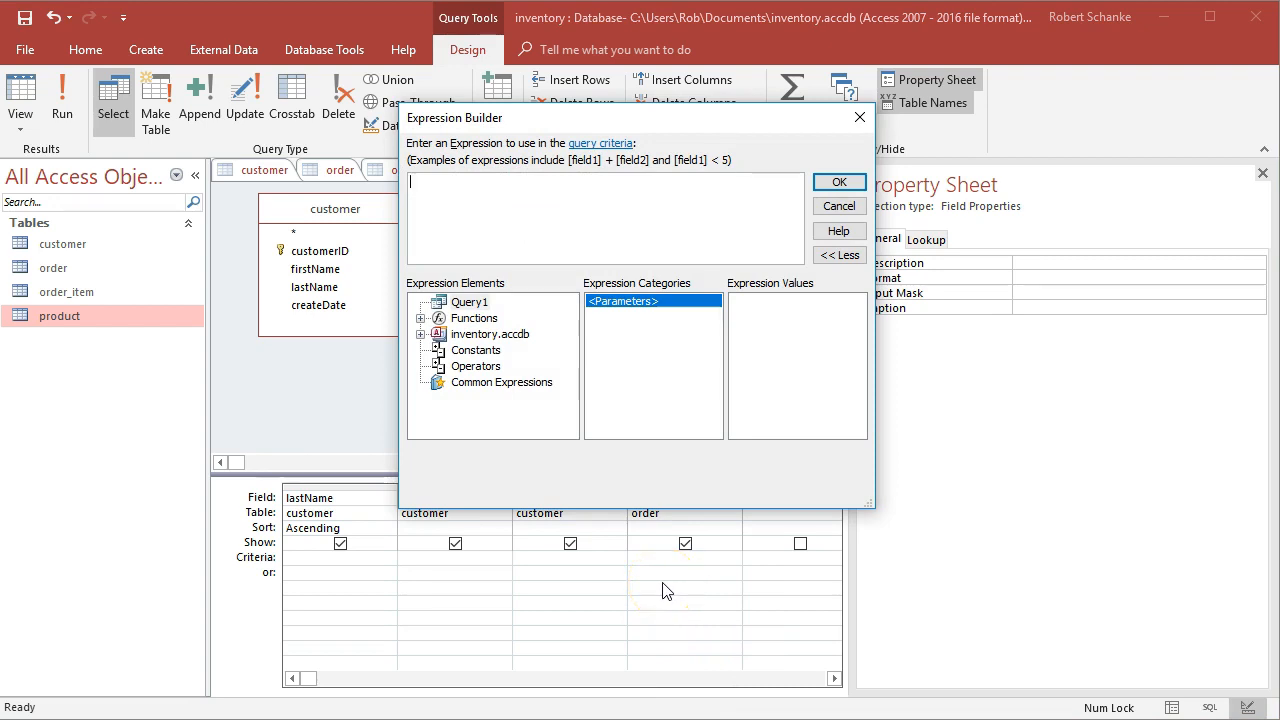
pyautogui.click(651, 571)
# - Start the expression with a greater-than sign and insert the built-in Date/Time function Now after it
pyautogui.click(420, 318)
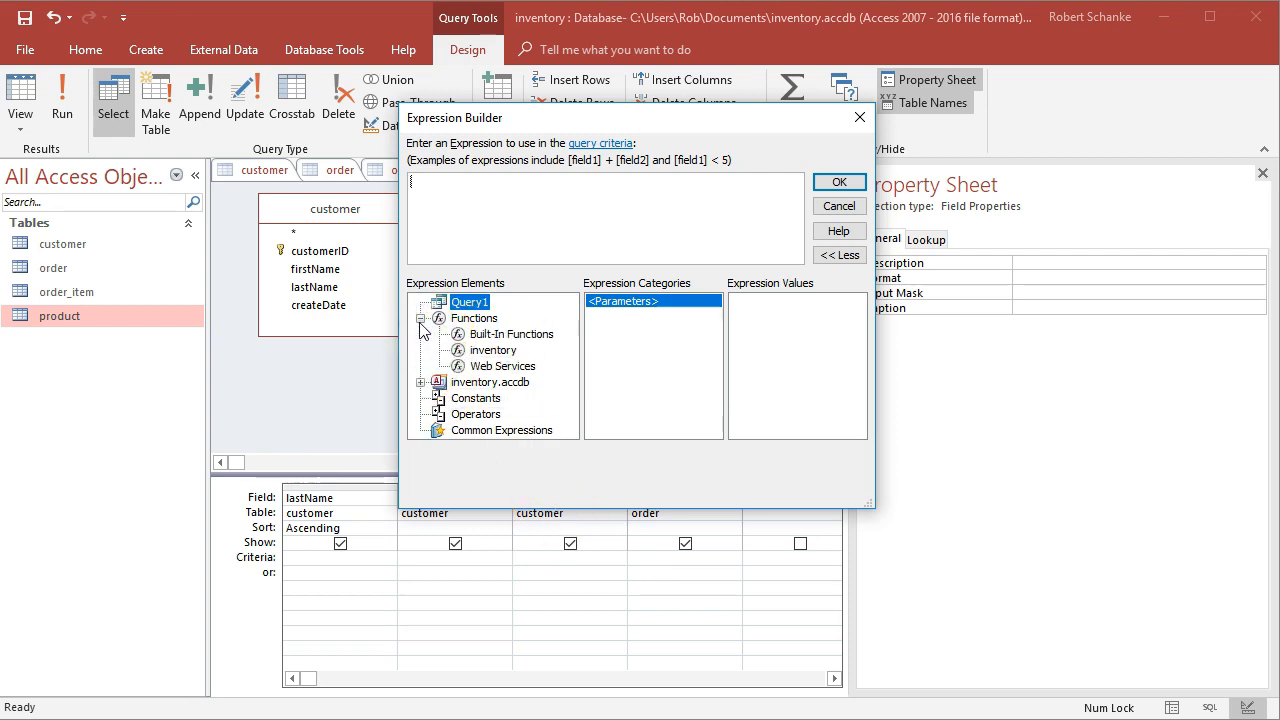
pyautogui.click(505, 335)
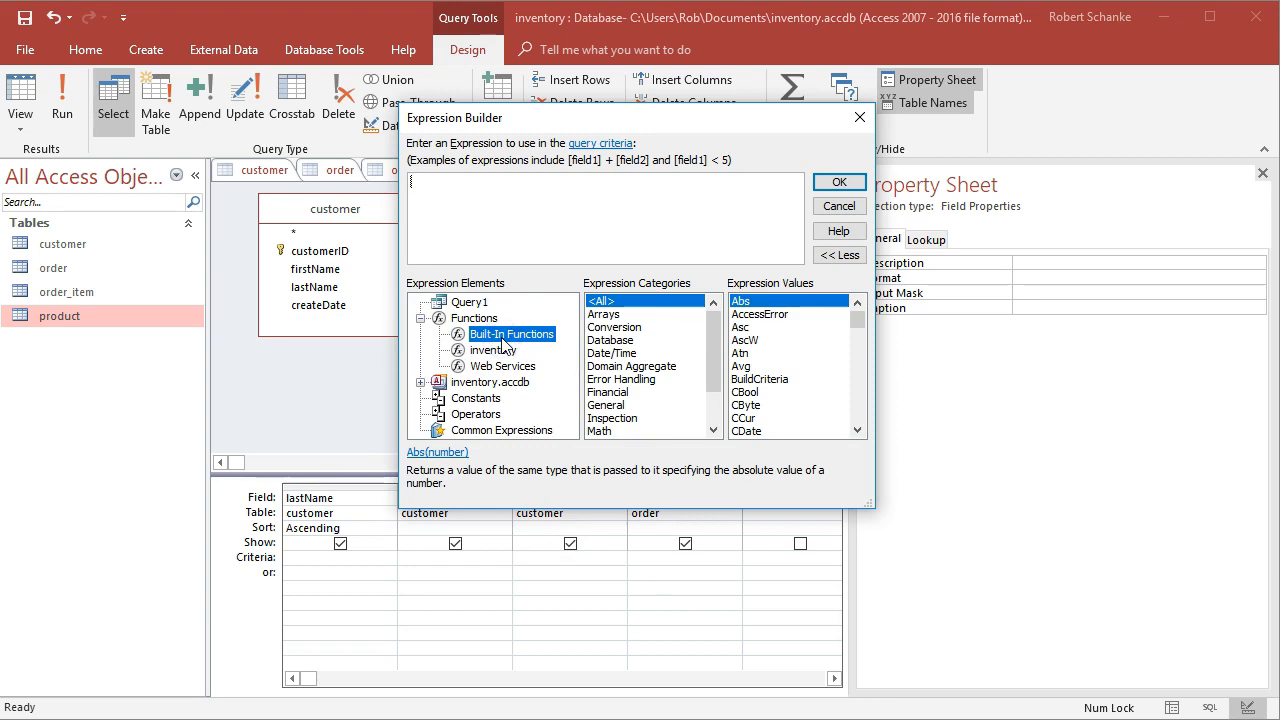
pyautogui.click(615, 353)
pyautogui.moveTo(862, 322)
pyautogui.mouseDown()
pyautogui.moveTo(858, 408)
pyautogui.moveTo(857, 312)
pyautogui.mouseUp()
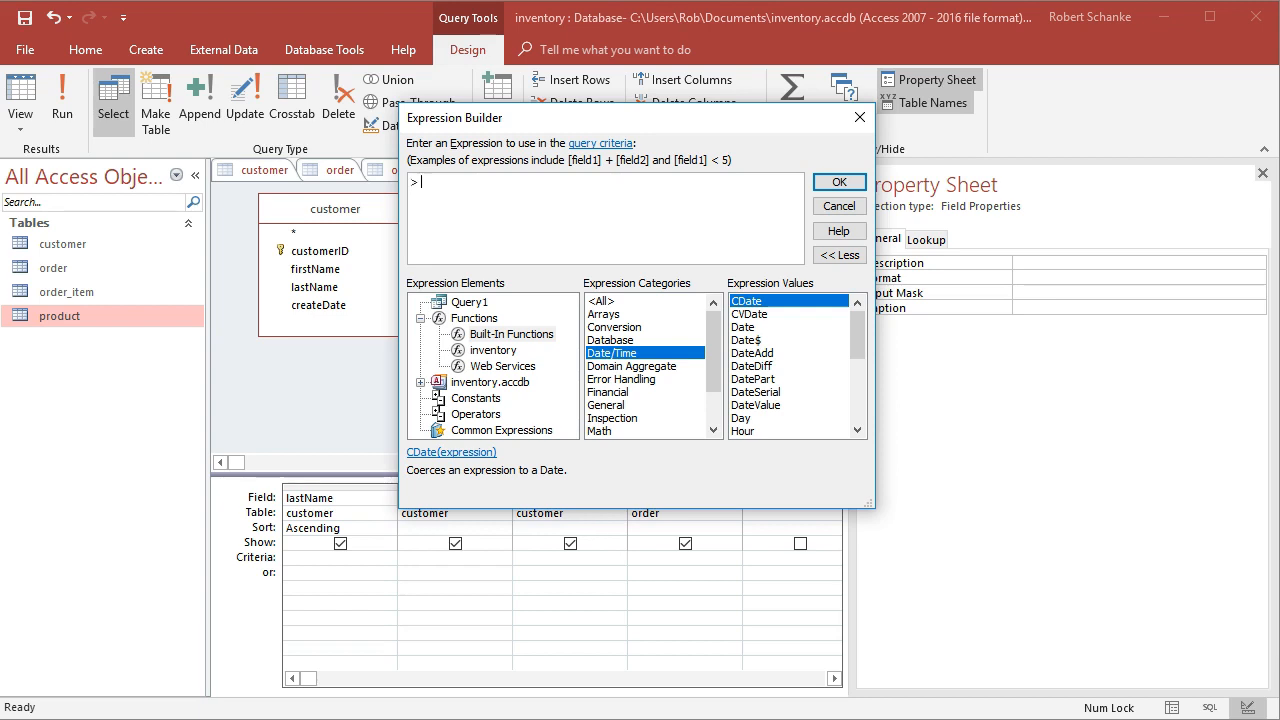
pyautogui.moveTo(853, 352); pyautogui.dragTo(853, 401)
pyautogui.doubleClick(742, 327)
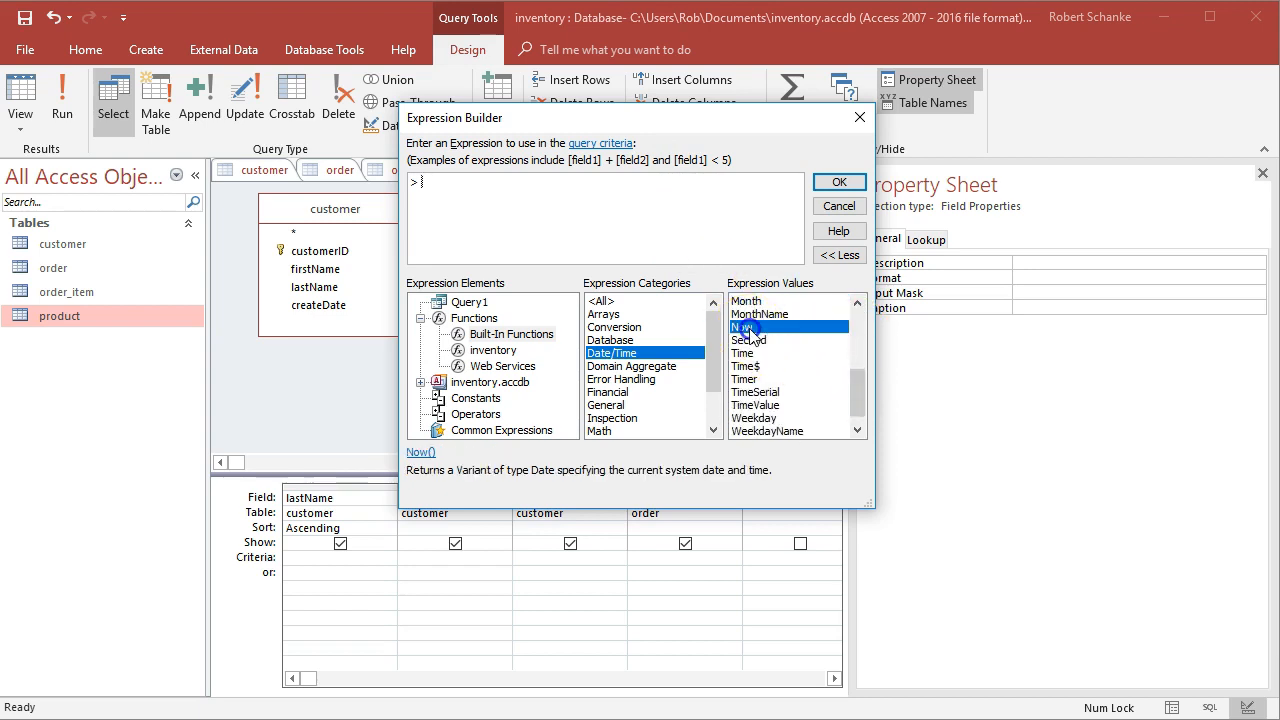
# - Complete the expression as > Now() - 1 and apply it as the orderDate criterion
pyautogui.click(539, 251)
pyautogui.write('-')
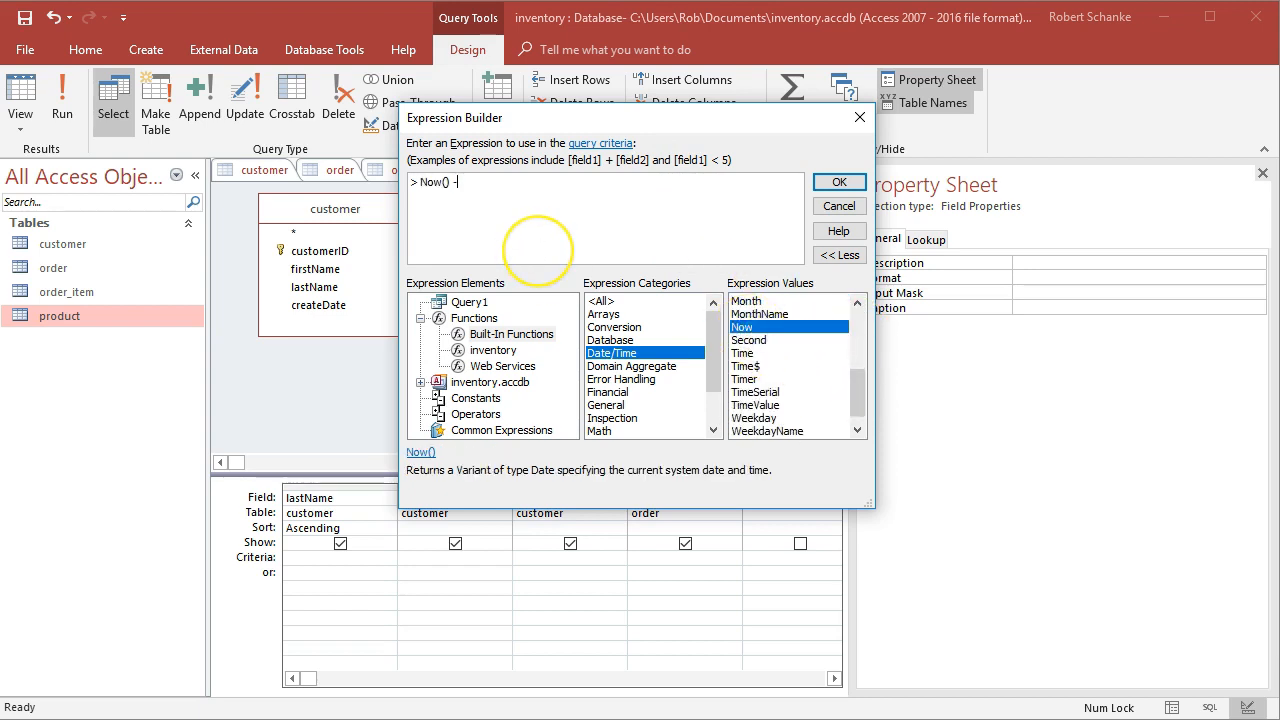
pyautogui.write(' 1')
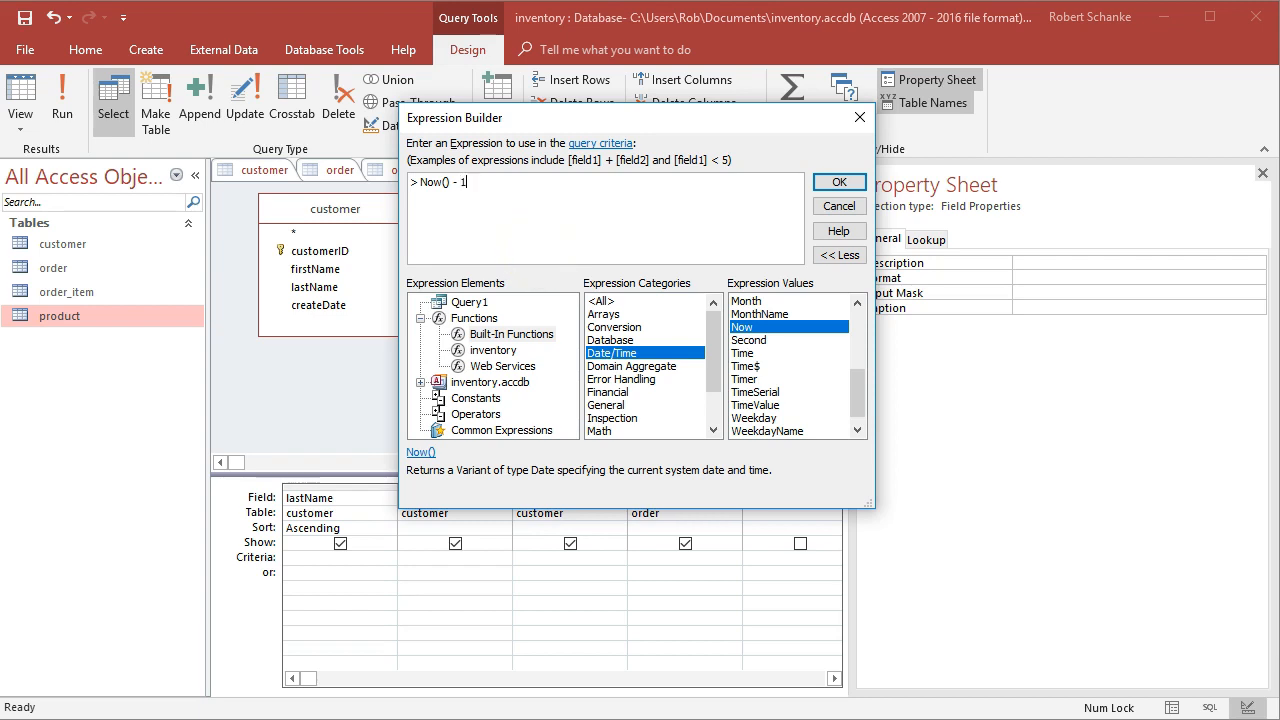
pyautogui.click(431, 181)
pyautogui.click(836, 182)
pyautogui.click(726, 571)
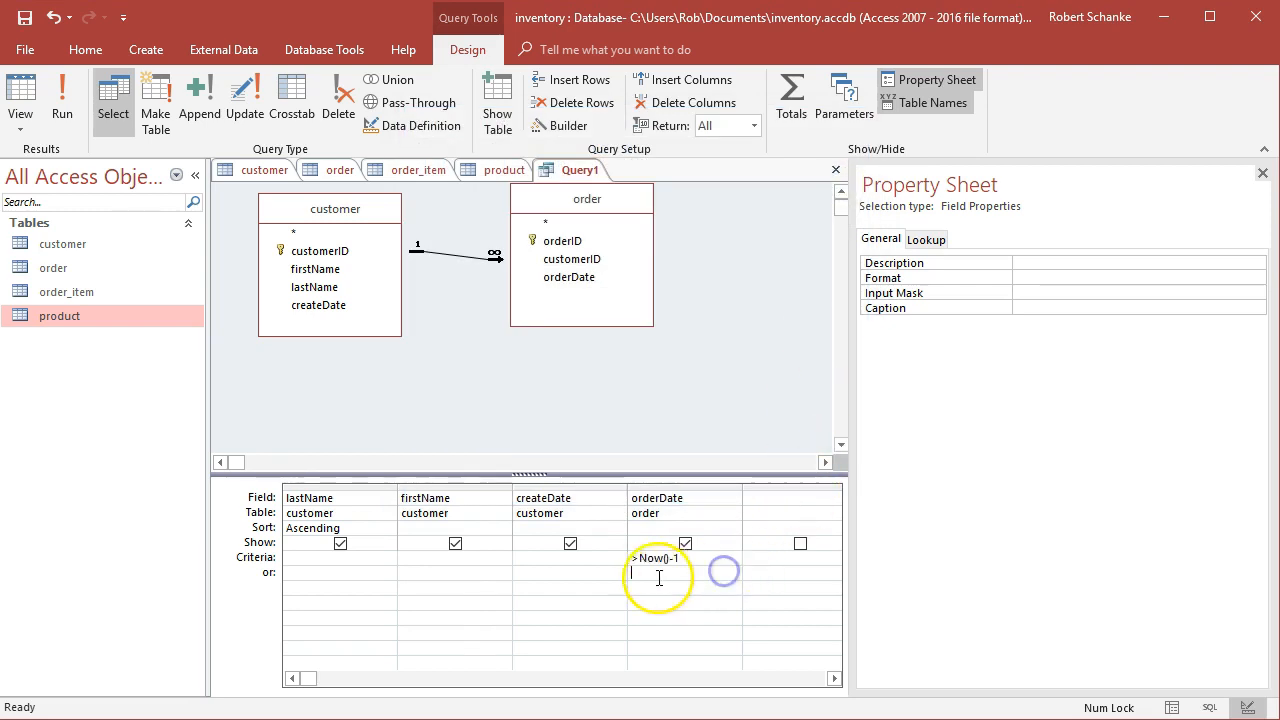
# - Run the query with the date criterion to review the matching orders, and return to Design View
pyautogui.click(59, 104)
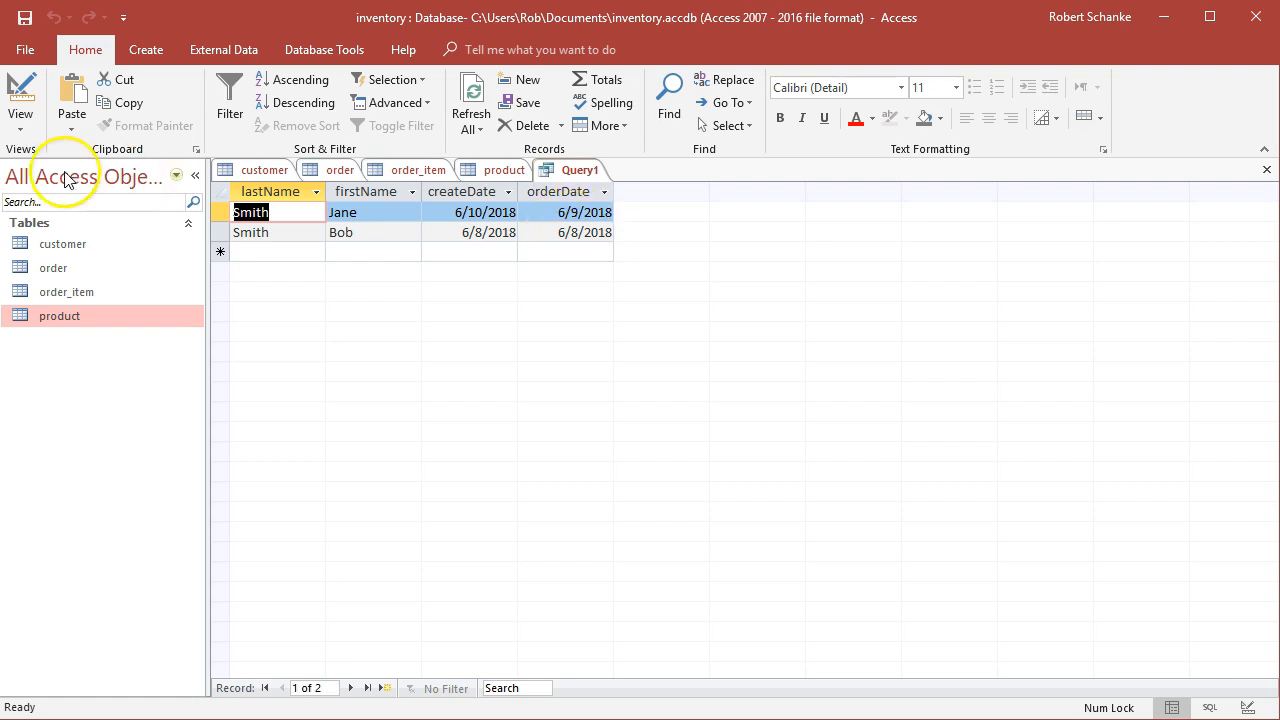
pyautogui.click(19, 131)
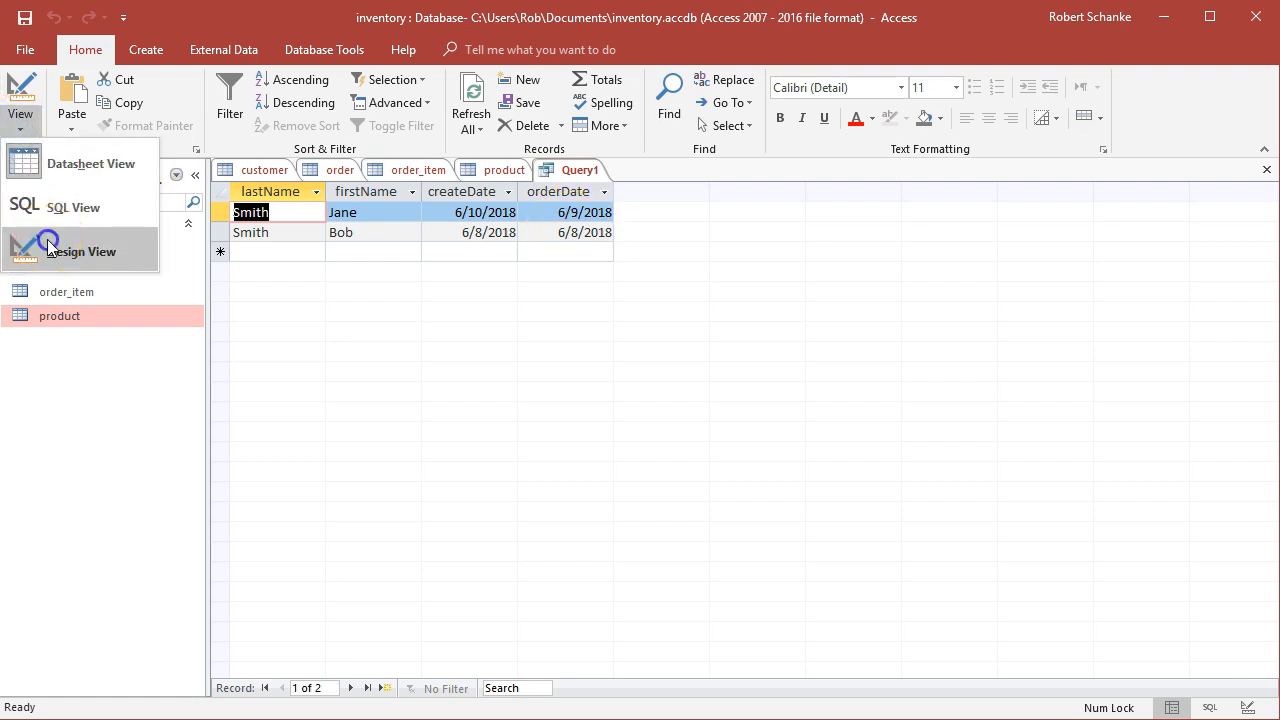
pyautogui.click(52, 248)
# - Shorten the orderDate criterion to > Now(), run the query to check the result, and return to Design View
pyautogui.click(694, 556)
pyautogui.press('BackSpace')
pyautogui.press('BackSpace')
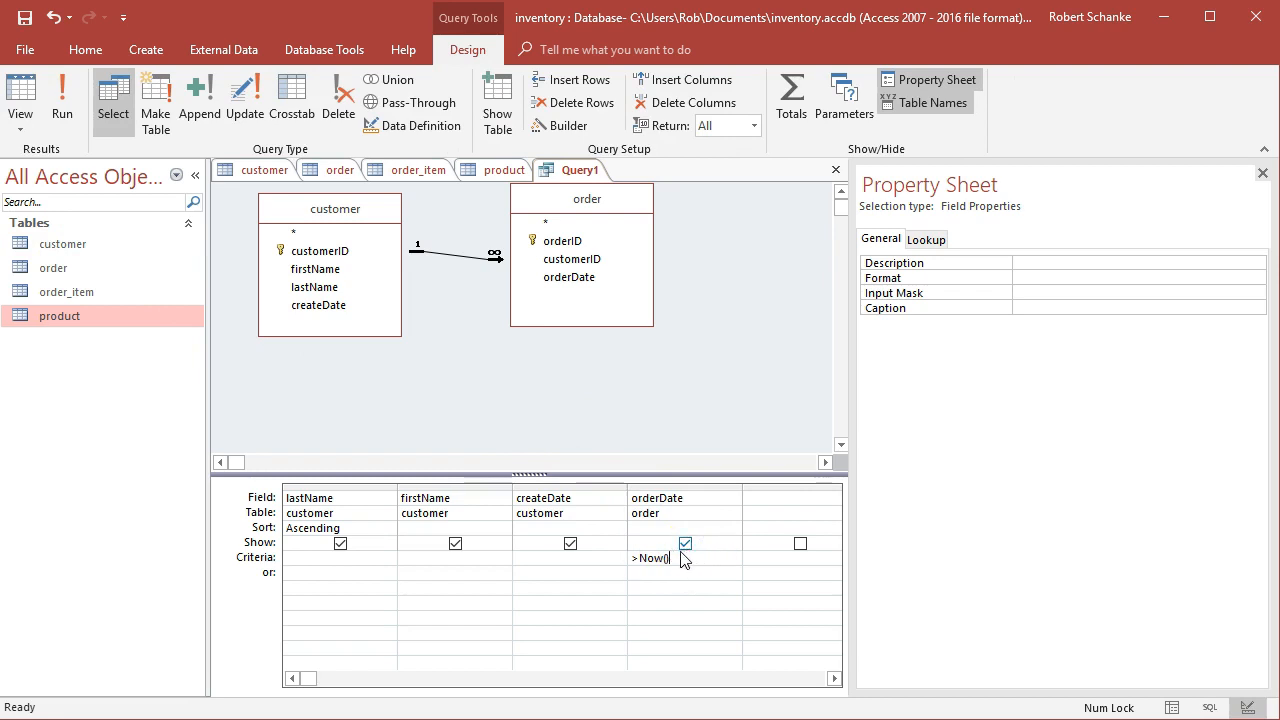
pyautogui.click(70, 115)
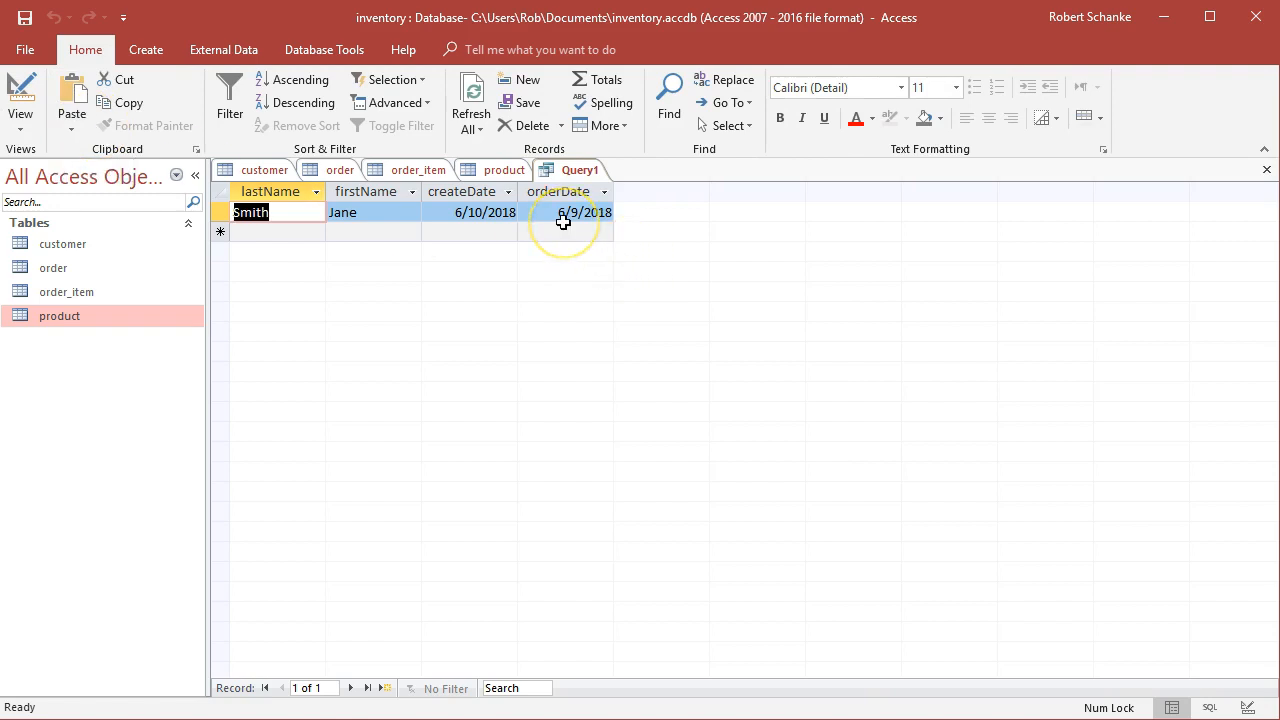
pyautogui.click(21, 125)
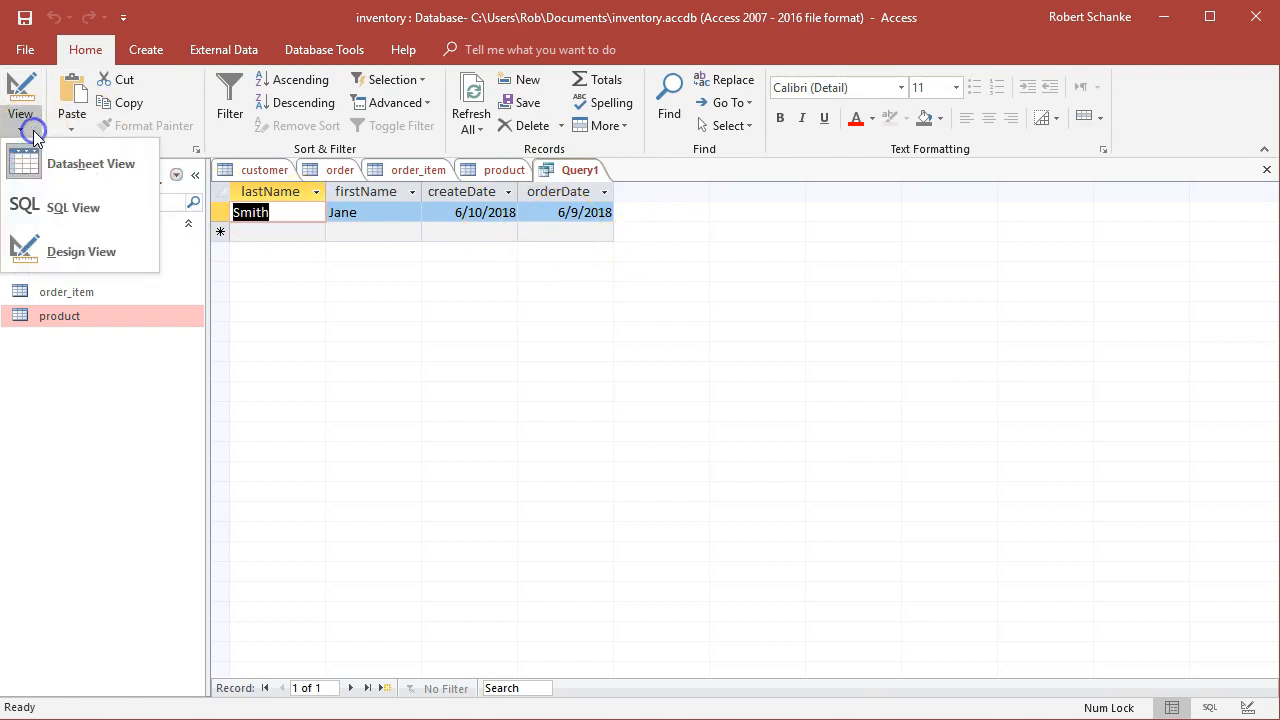
pyautogui.click(64, 252)
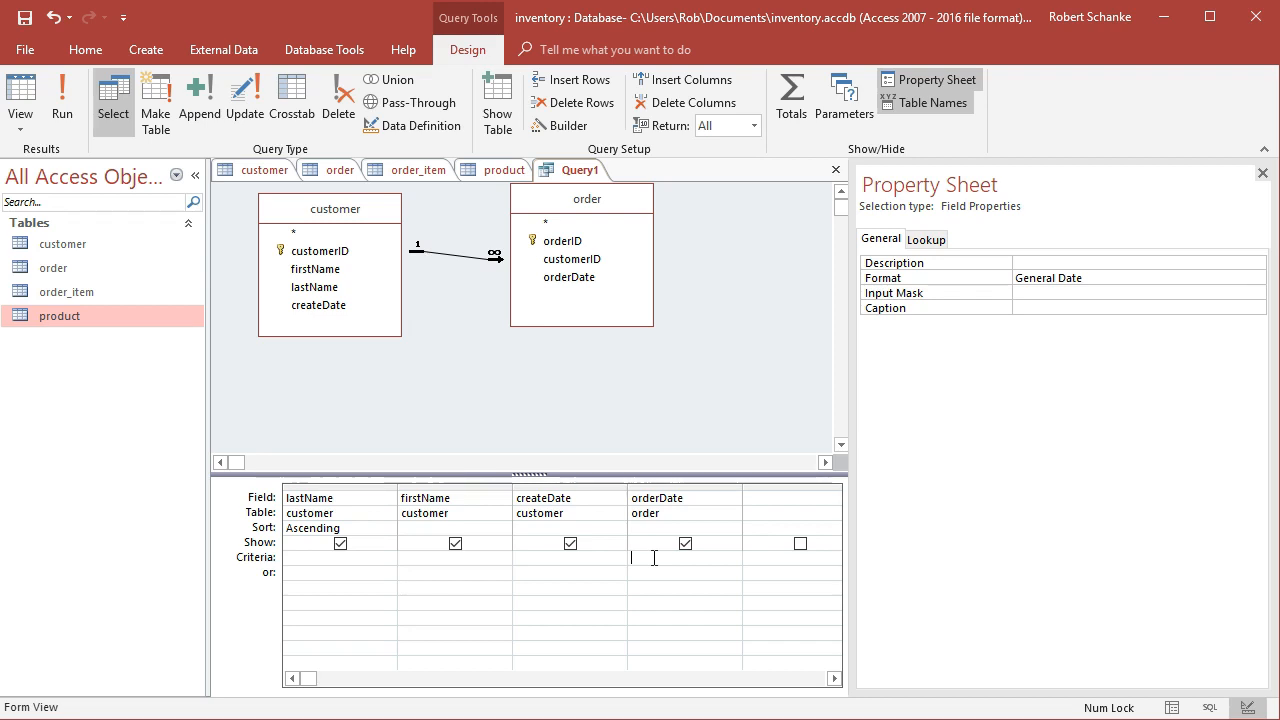
# - Open the Expression Builder for the empty orderDate criterion and insert the built-in Date/Time function DateDiff
pyautogui.rightClick(654, 558)
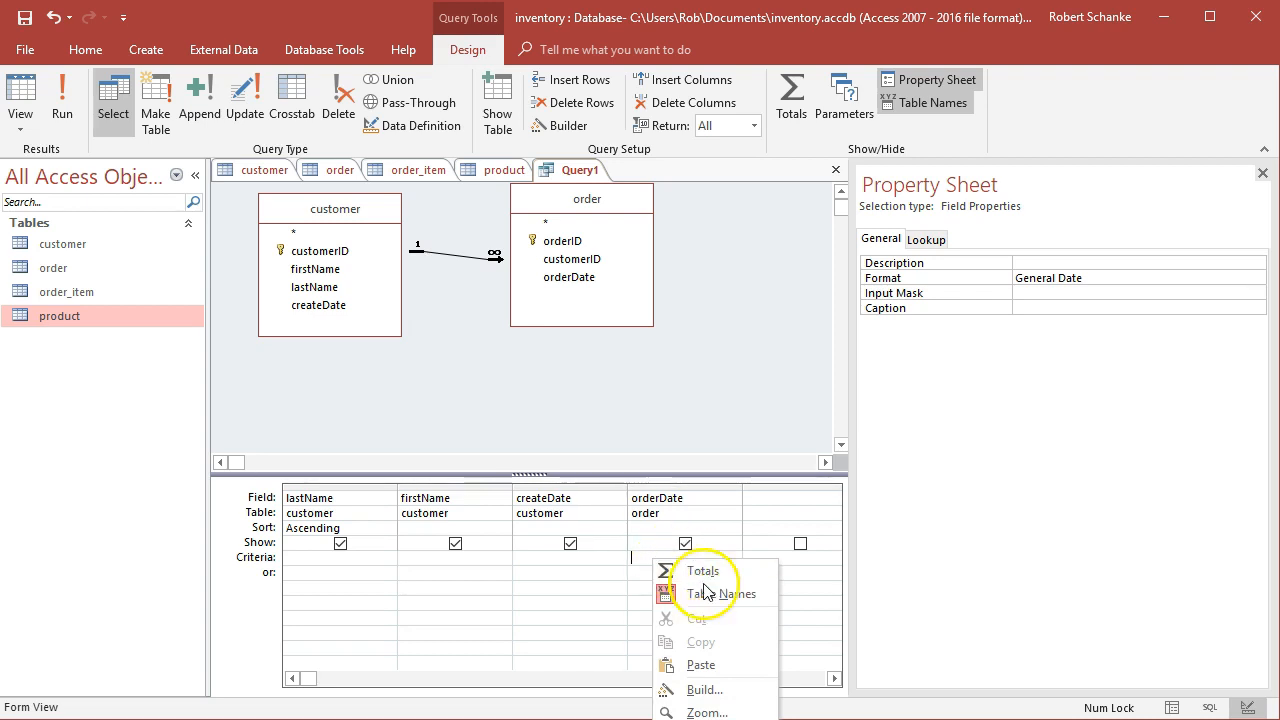
pyautogui.click(710, 690)
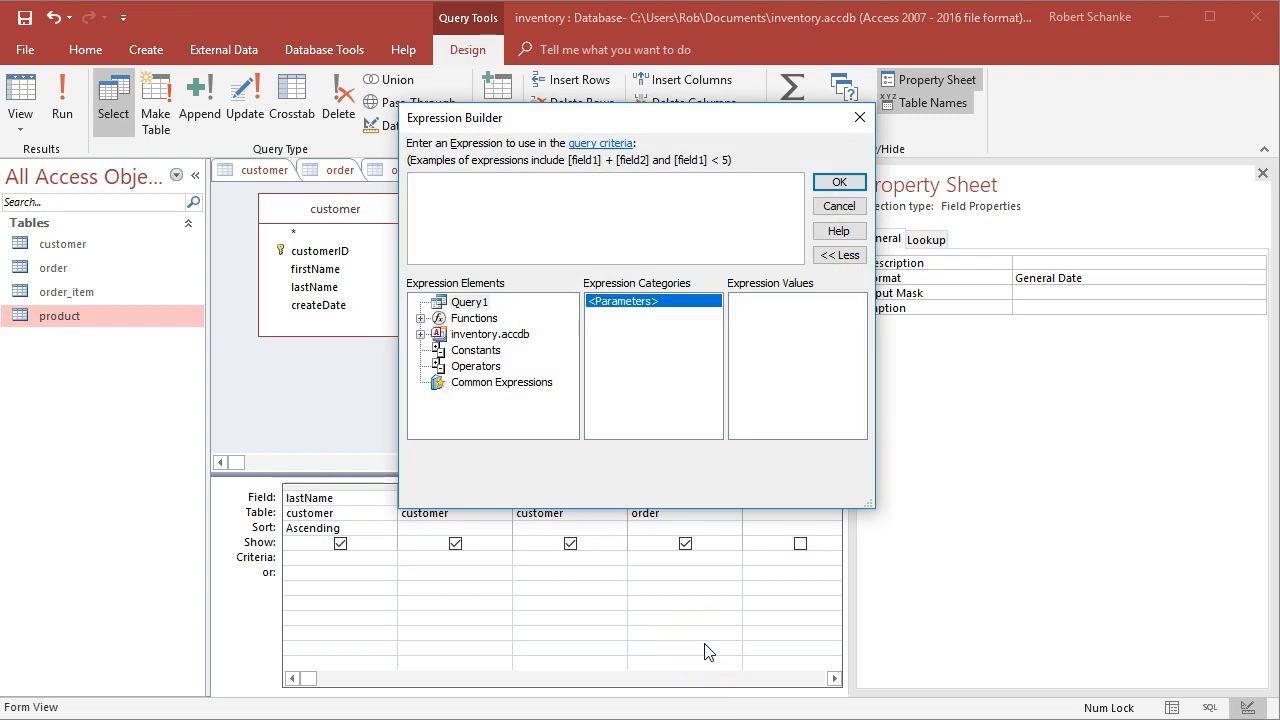
pyautogui.click(420, 319)
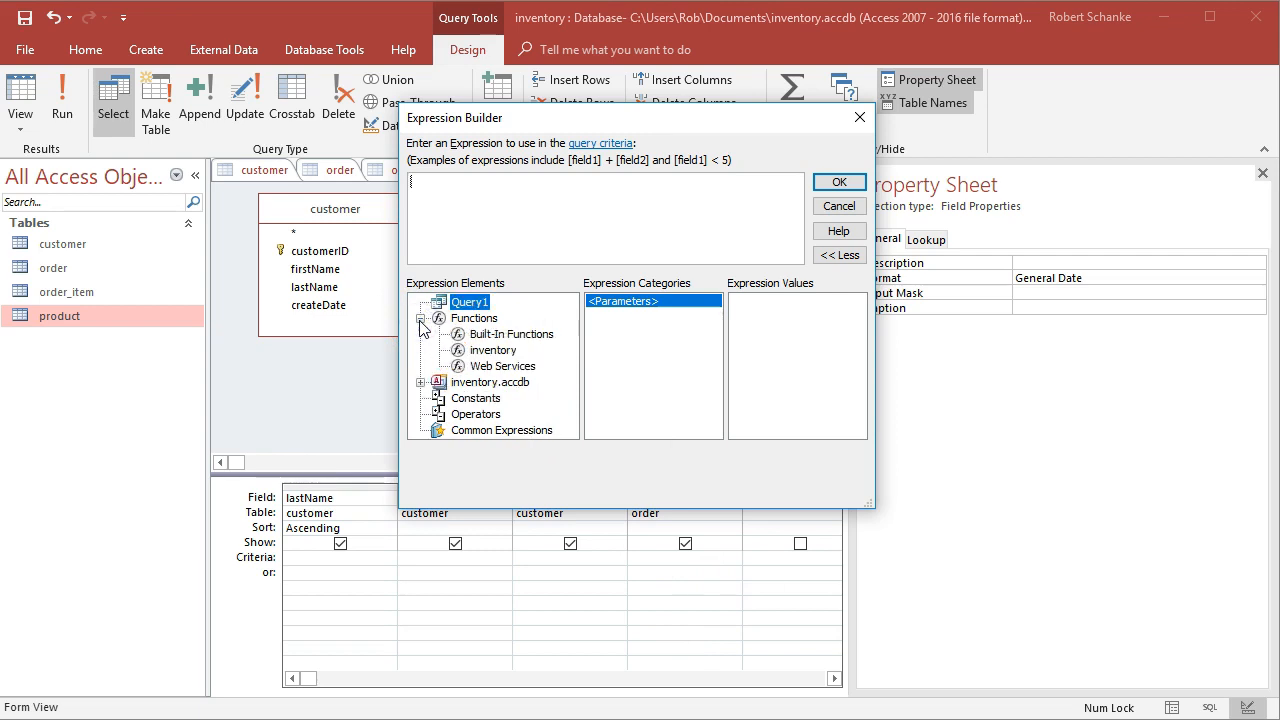
pyautogui.click(503, 340)
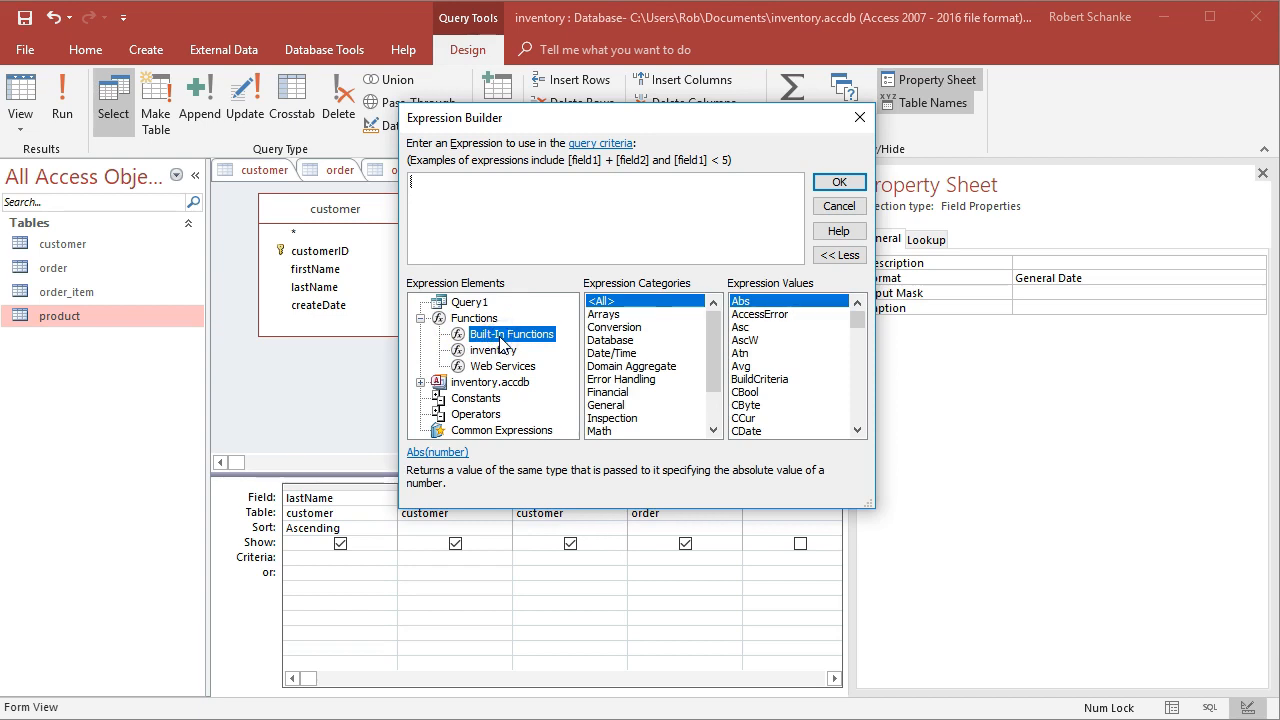
pyautogui.click(612, 355)
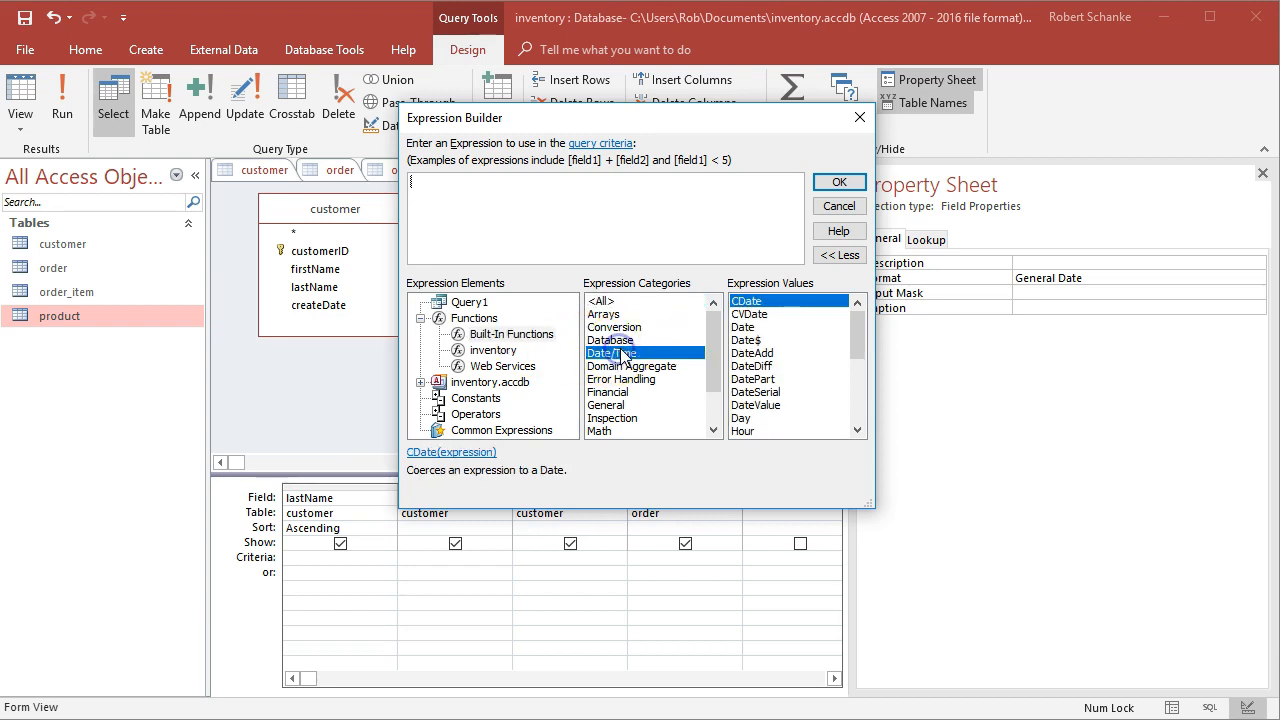
pyautogui.moveTo(857, 333); pyautogui.dragTo(857, 340)
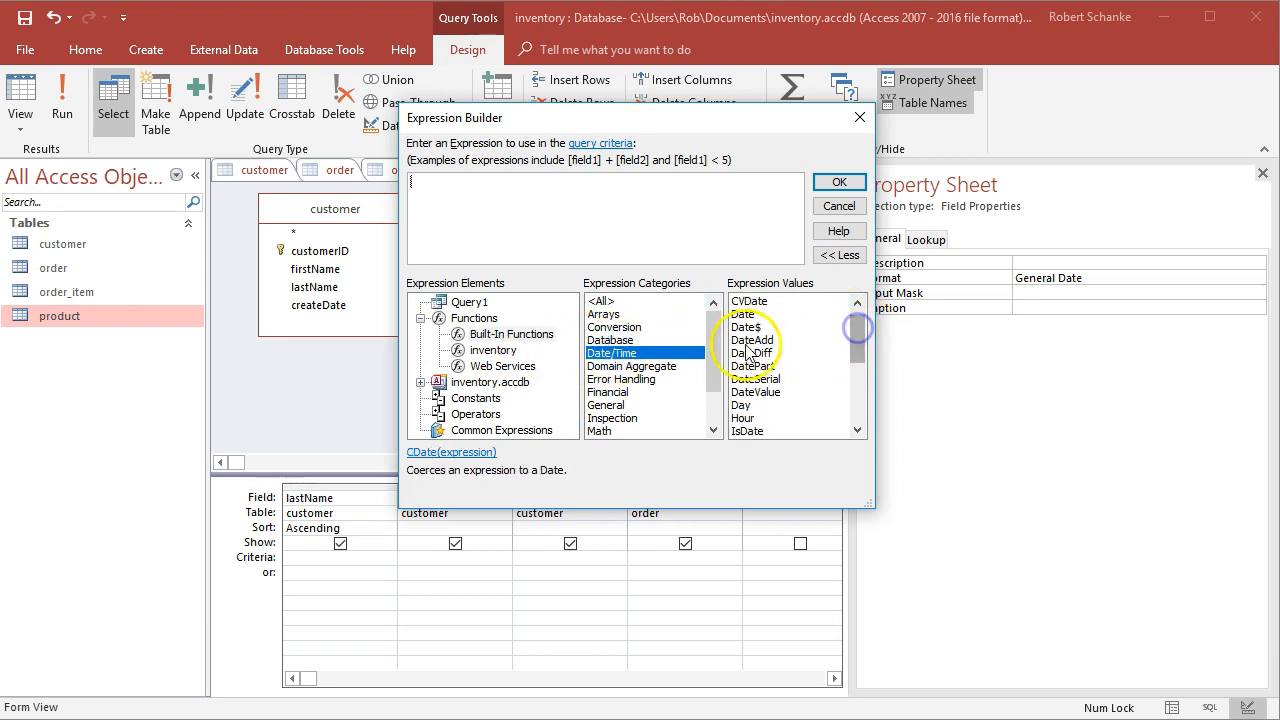
pyautogui.click(752, 353)
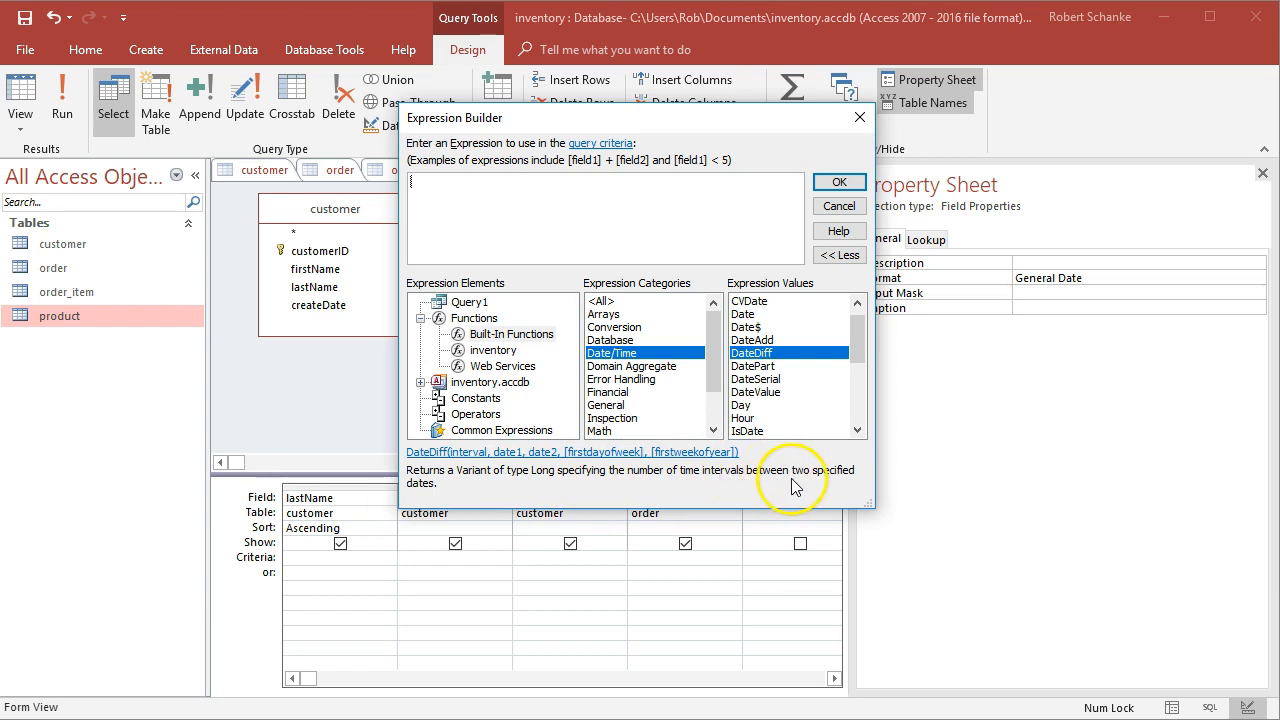
pyautogui.doubleClick(766, 354)
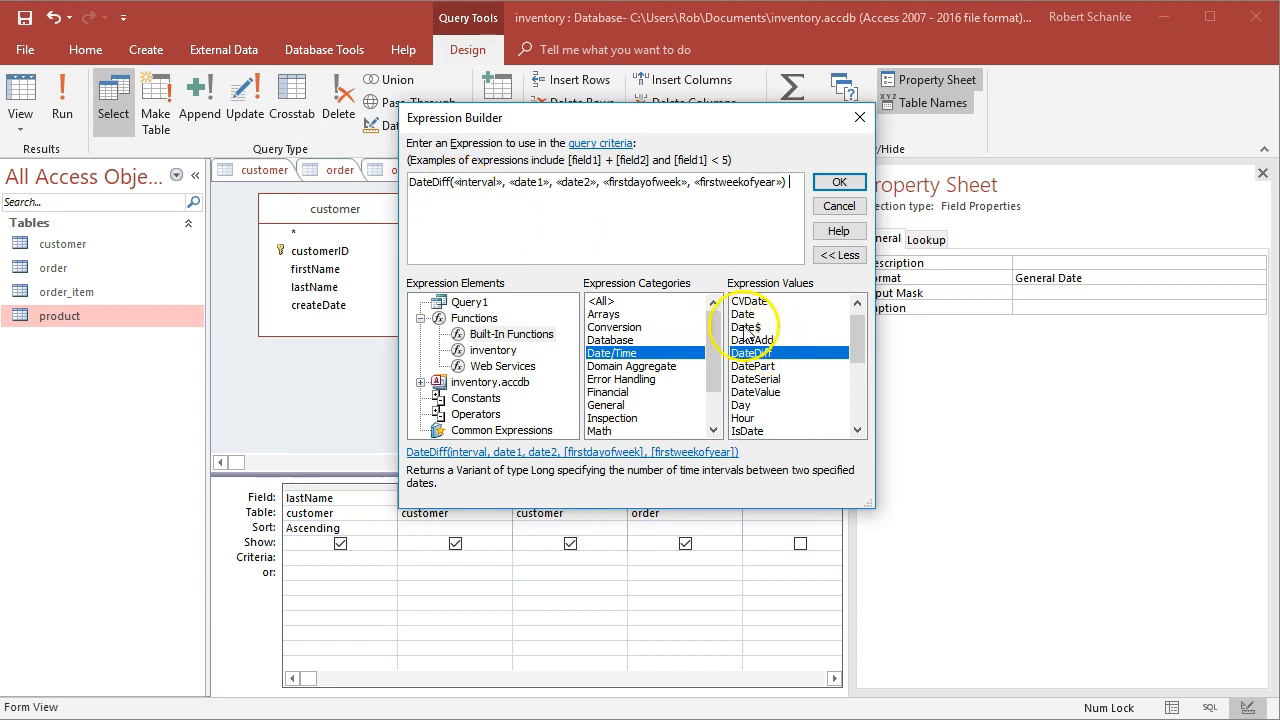
# - Consult the DateDiff help and replace the function's interval placeholder with "d"
pyautogui.click(488, 186)
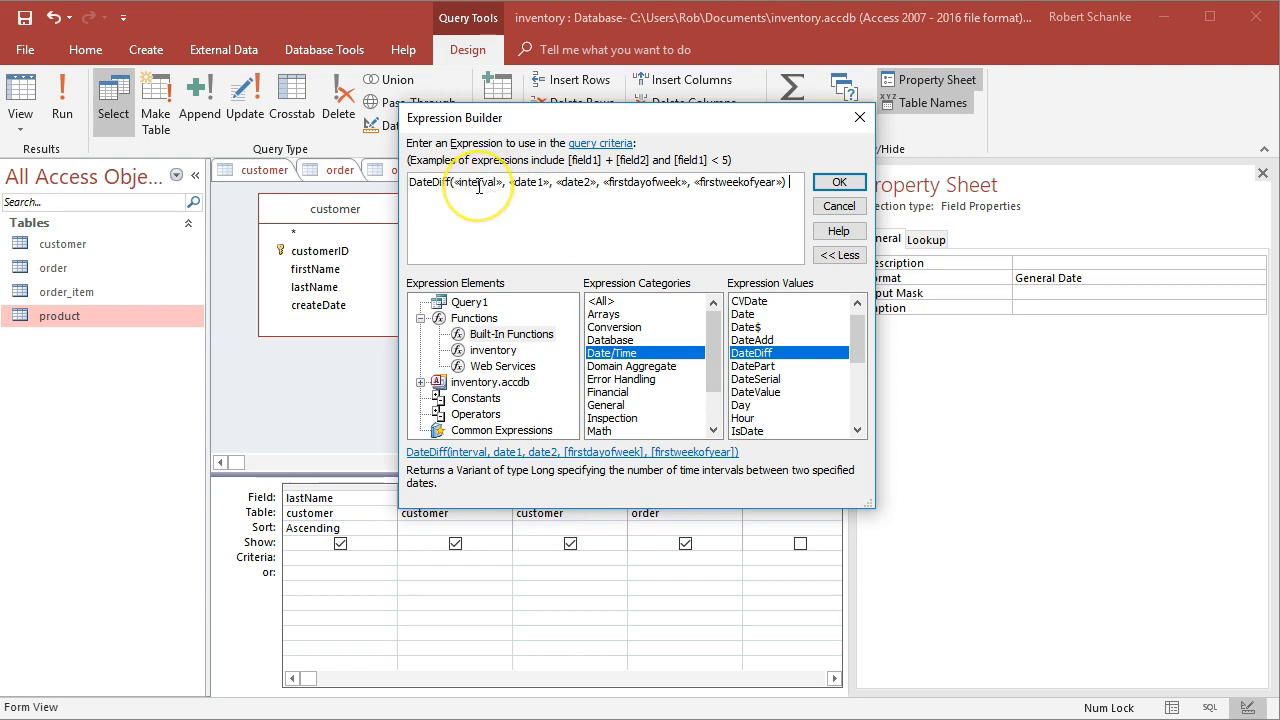
pyautogui.doubleClick(479, 187)
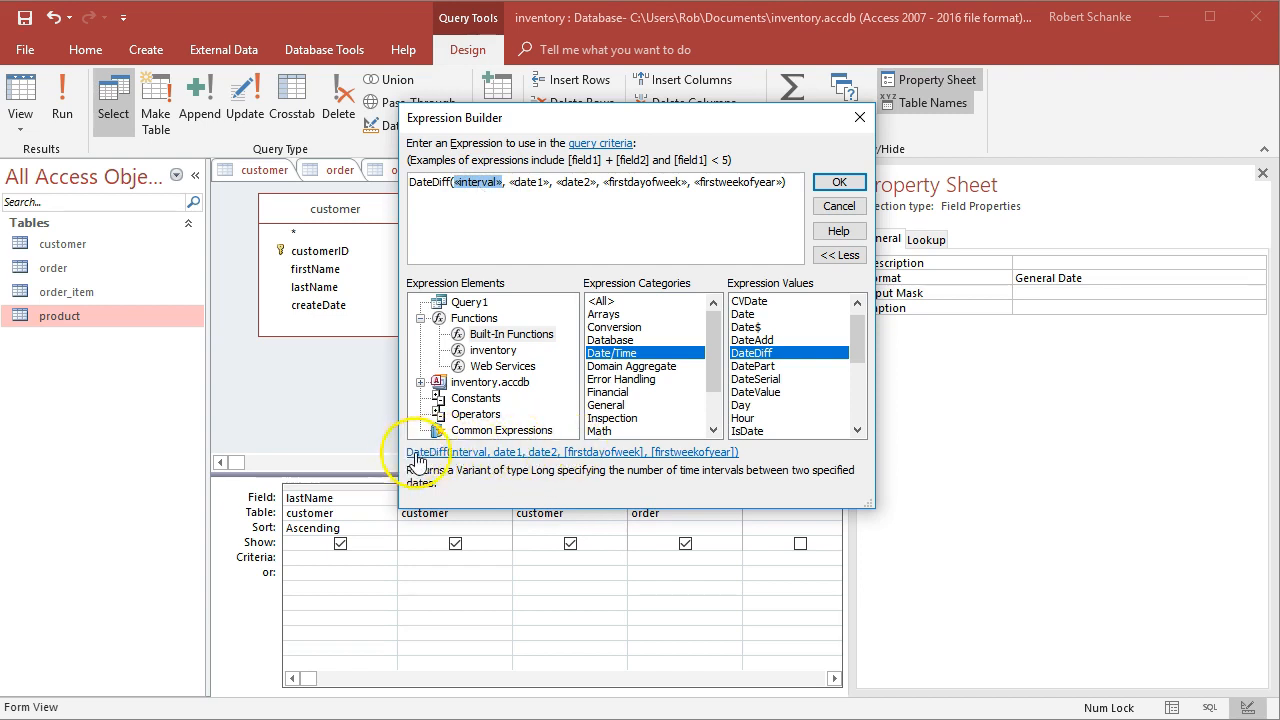
pyautogui.click(485, 455)
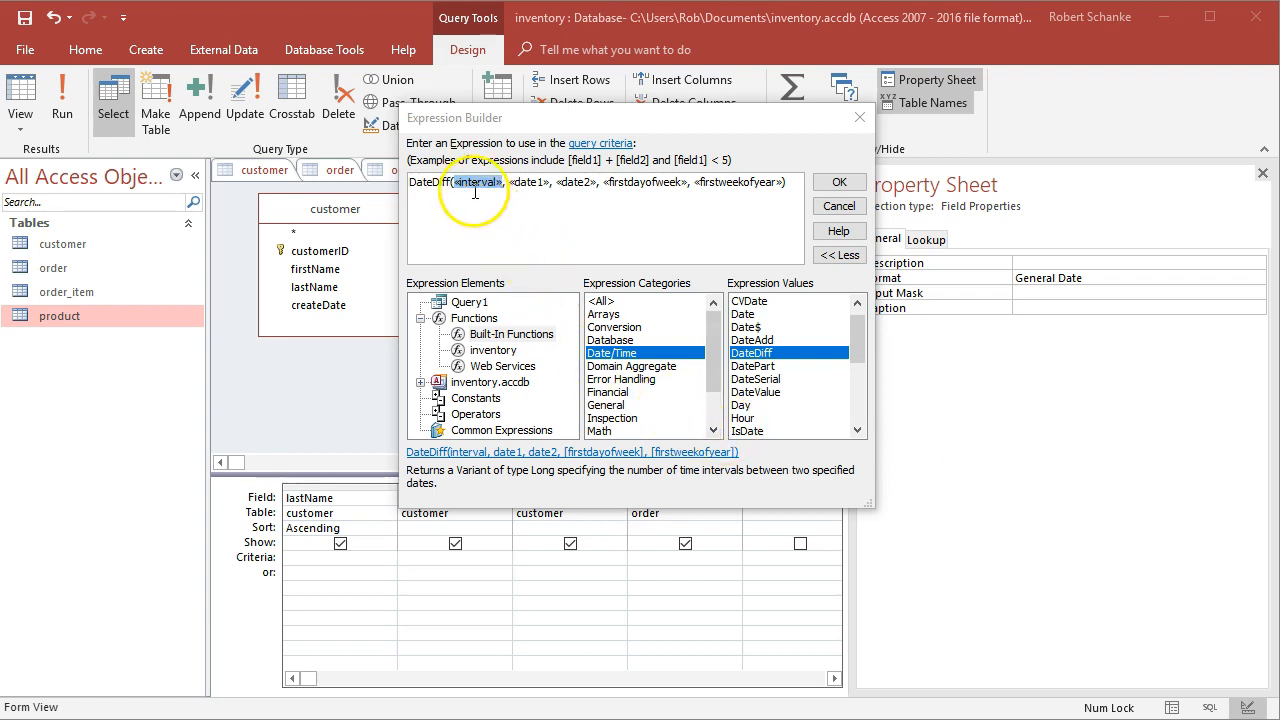
pyautogui.click(476, 190)
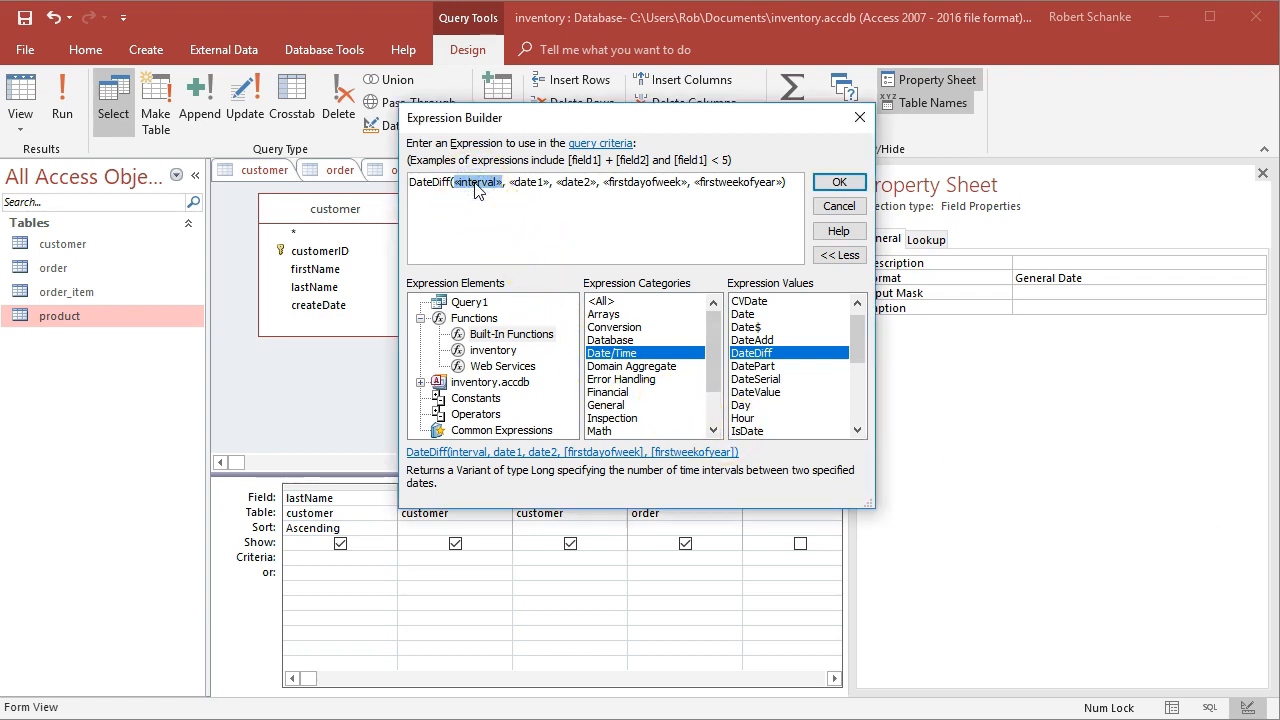
pyautogui.write('"d"')
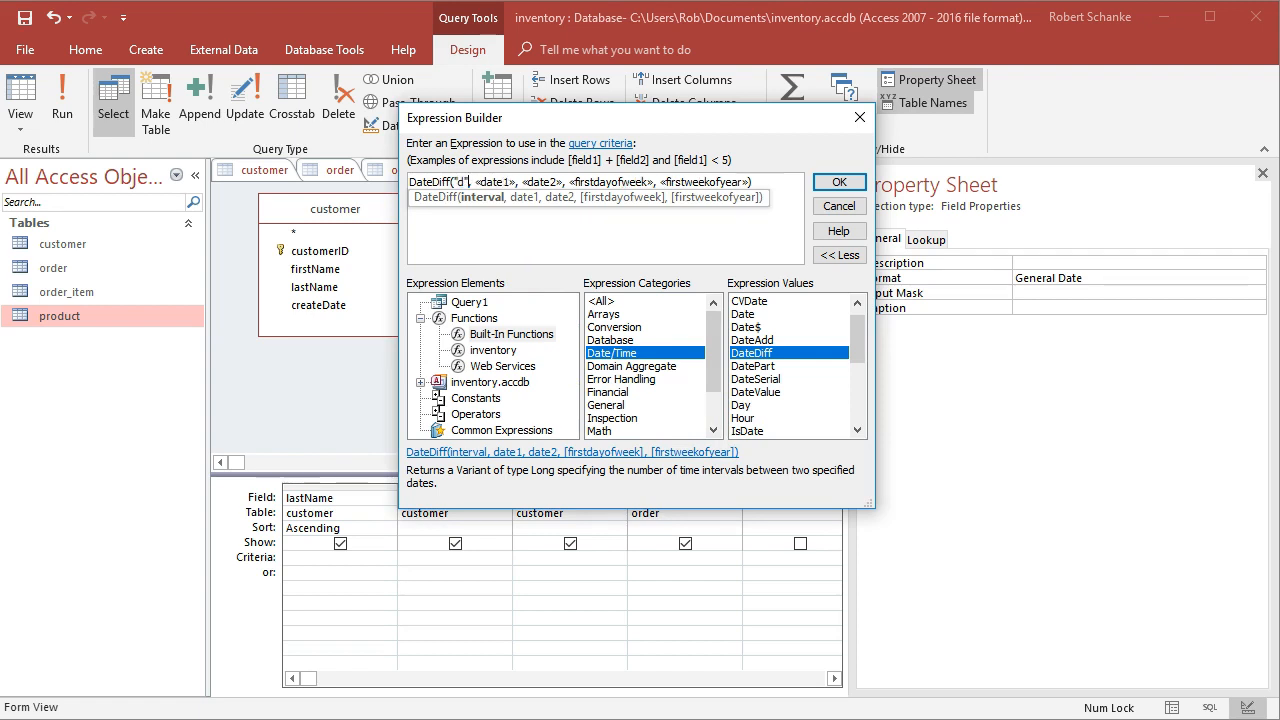
# - Replace the date1 placeholder of DateDiff with the bracketed field [createDate]
pyautogui.click(495, 182)
pyautogui.moveTo(547, 121); pyautogui.dragTo(690, 105)
pyautogui.click(648, 168)
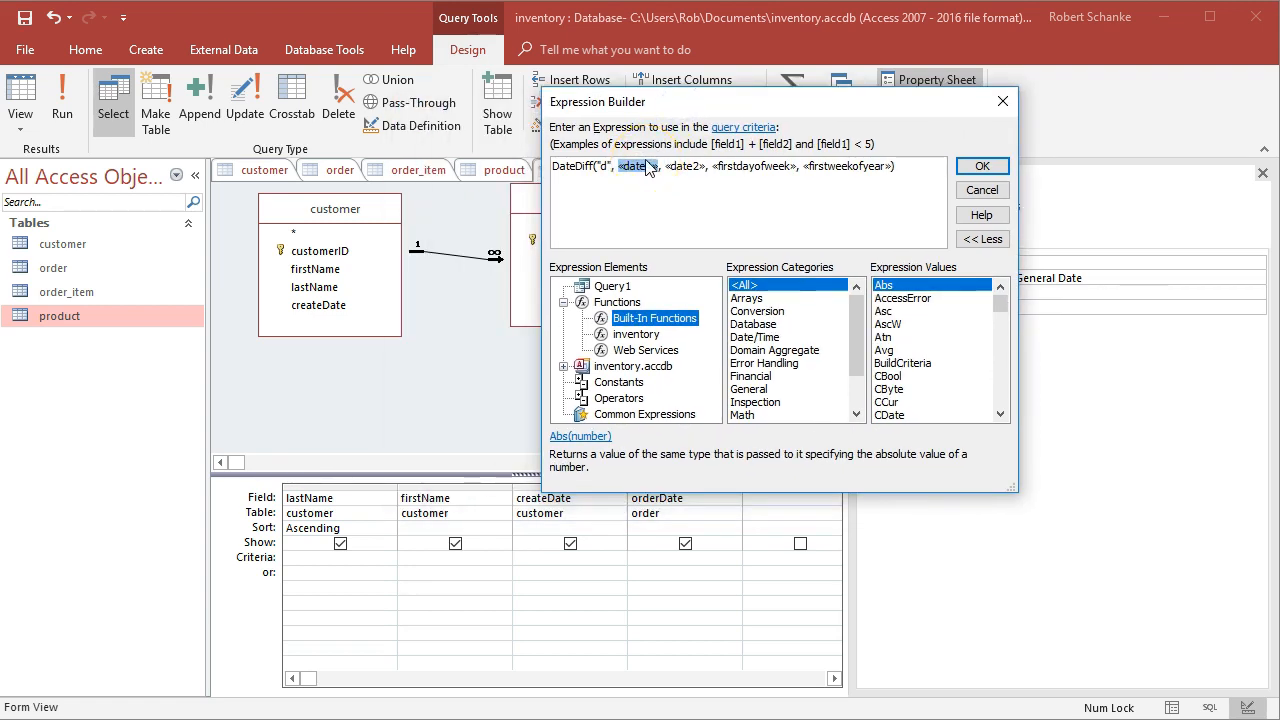
pyautogui.write('createDate')
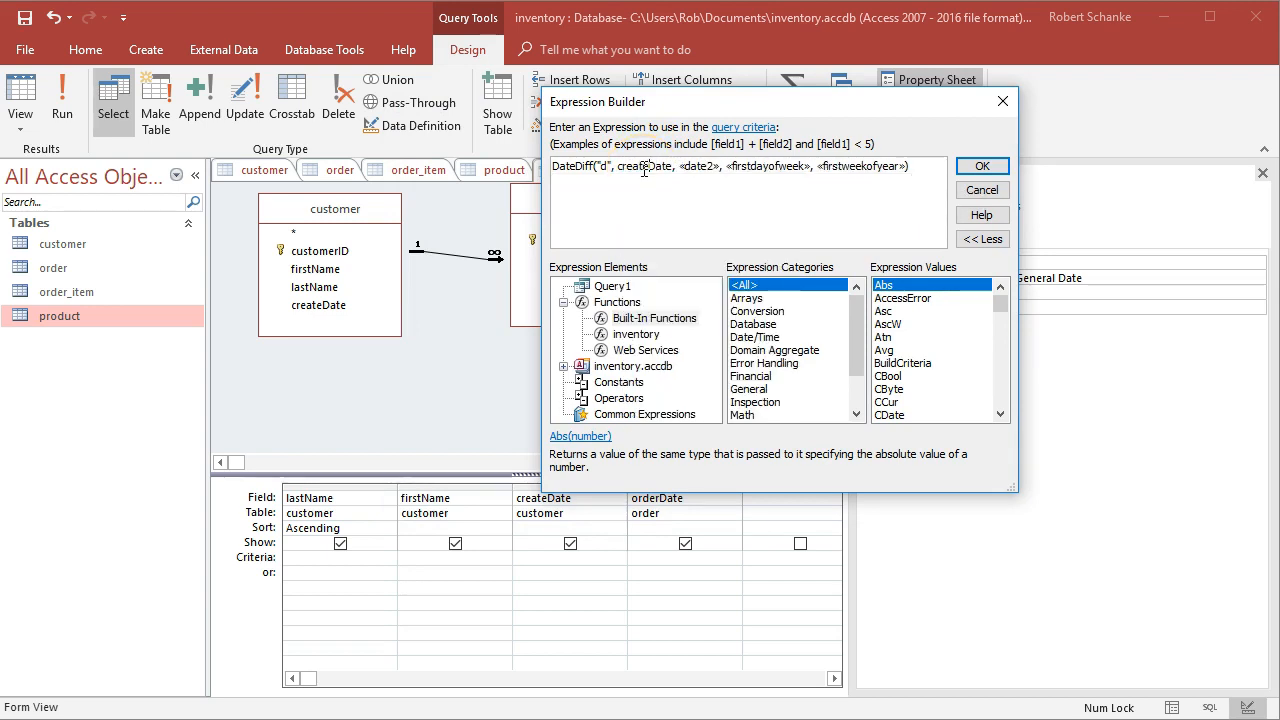
pyautogui.write('[')
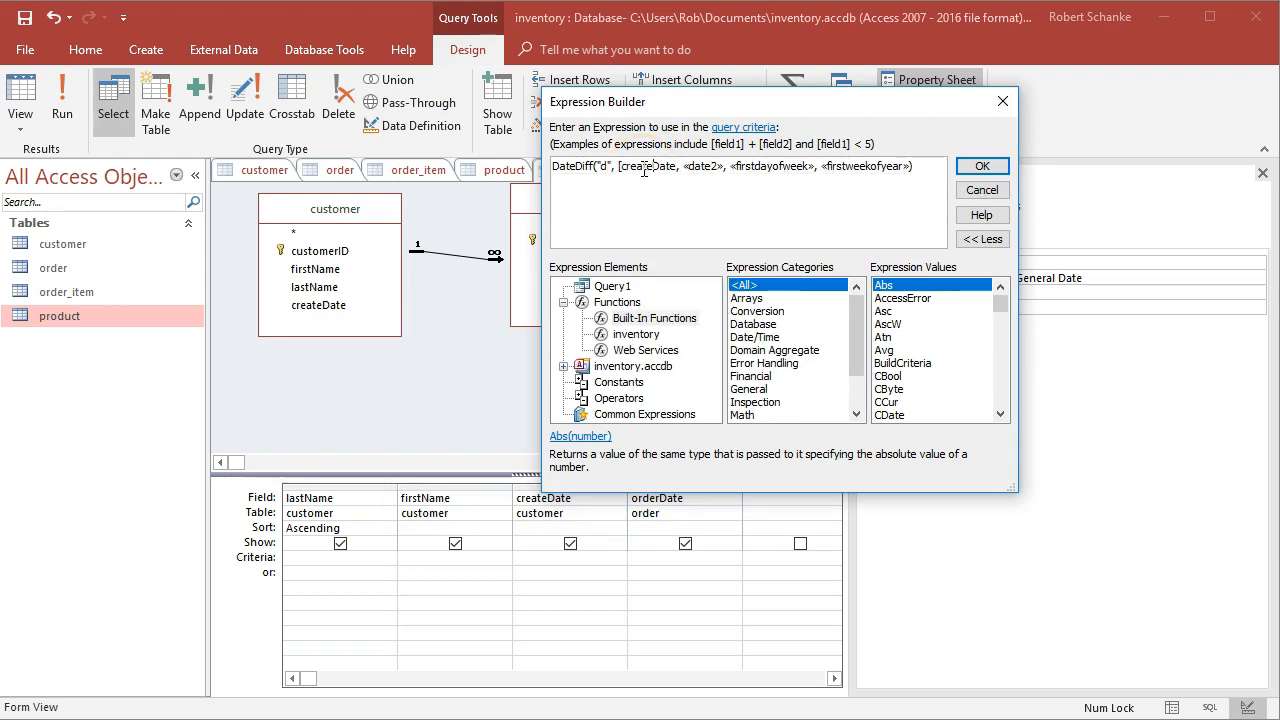
pyautogui.write(']')
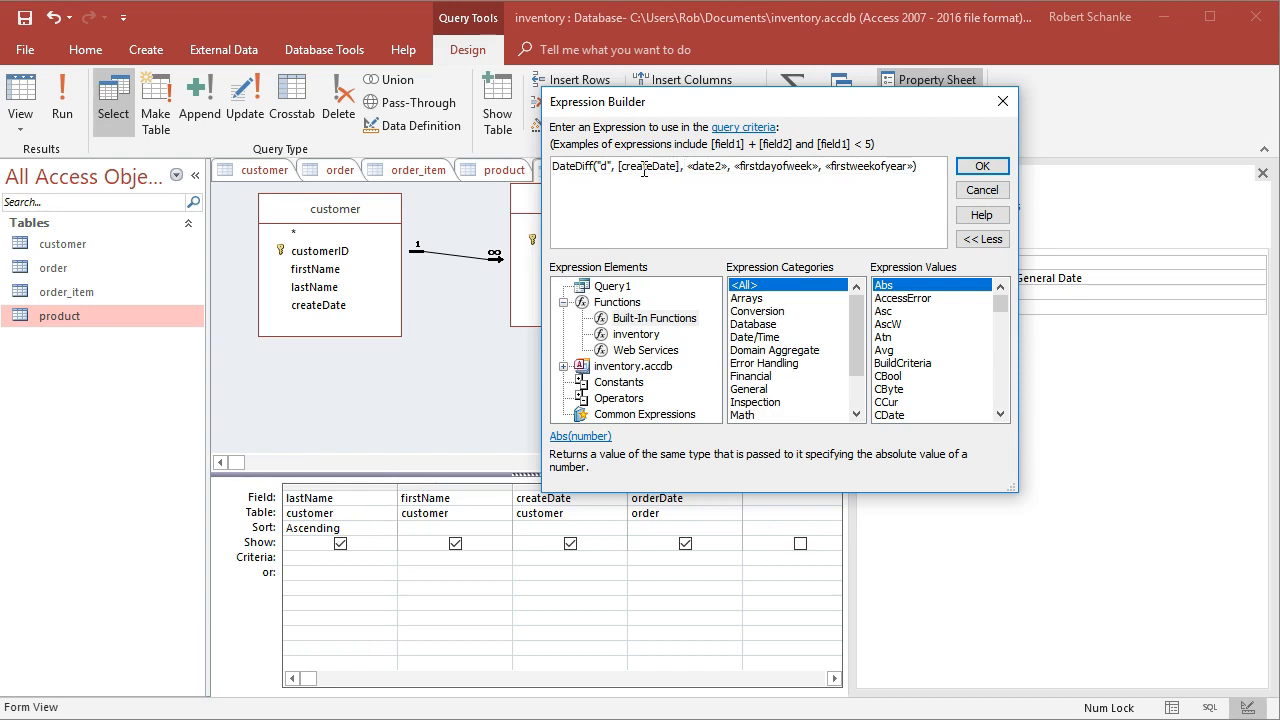
# - Replace the date2 placeholder of DateDiff with the bracketed field [orderDate]
pyautogui.press('Delete')
pyautogui.press('Delete')
pyautogui.press('Delete')
pyautogui.press('Delete')
pyautogui.press('Delete')
pyautogui.press('Delete')
pyautogui.press('Delete')
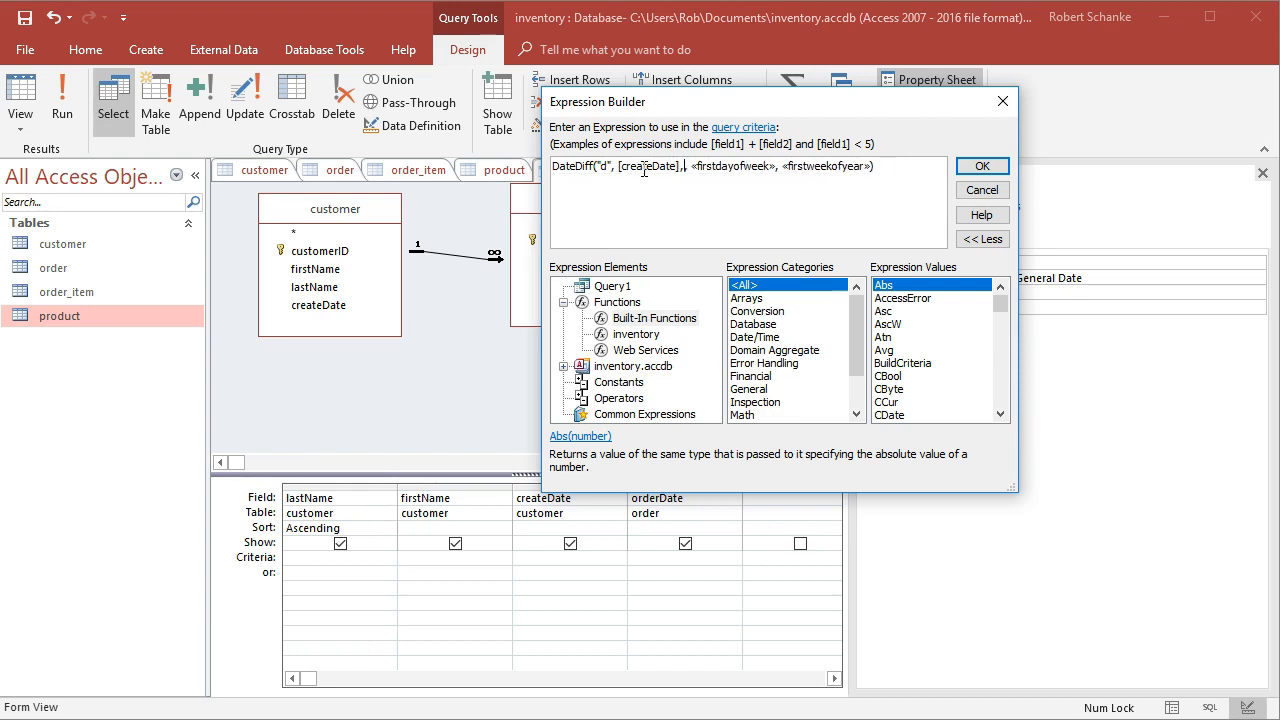
pyautogui.moveTo(680, 102); pyautogui.dragTo(828, 103)
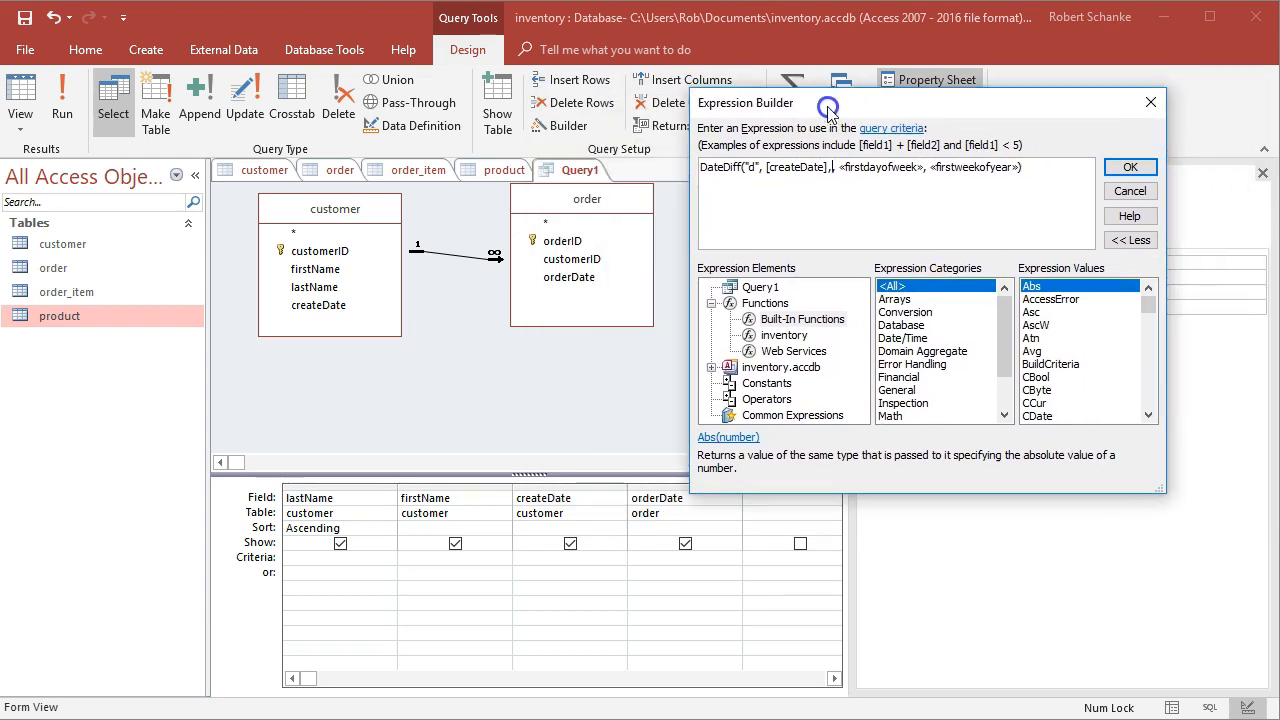
pyautogui.write('[orderD')
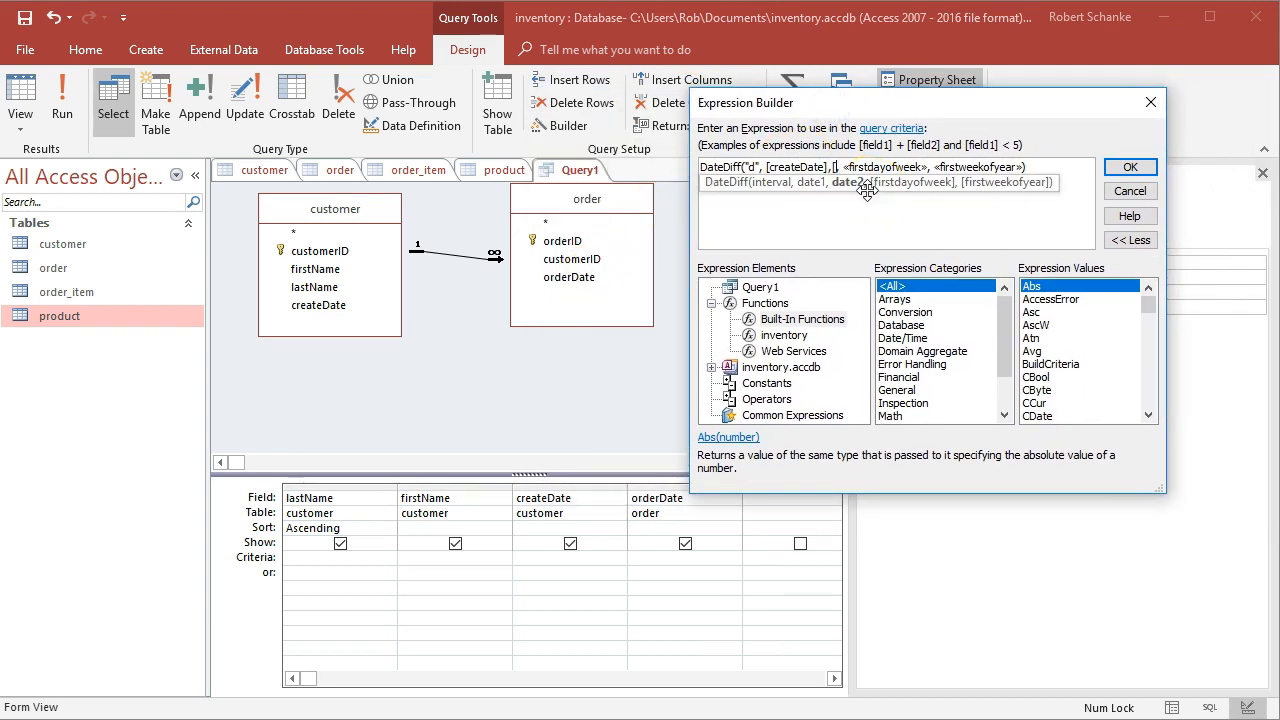
pyautogui.write('ate]')
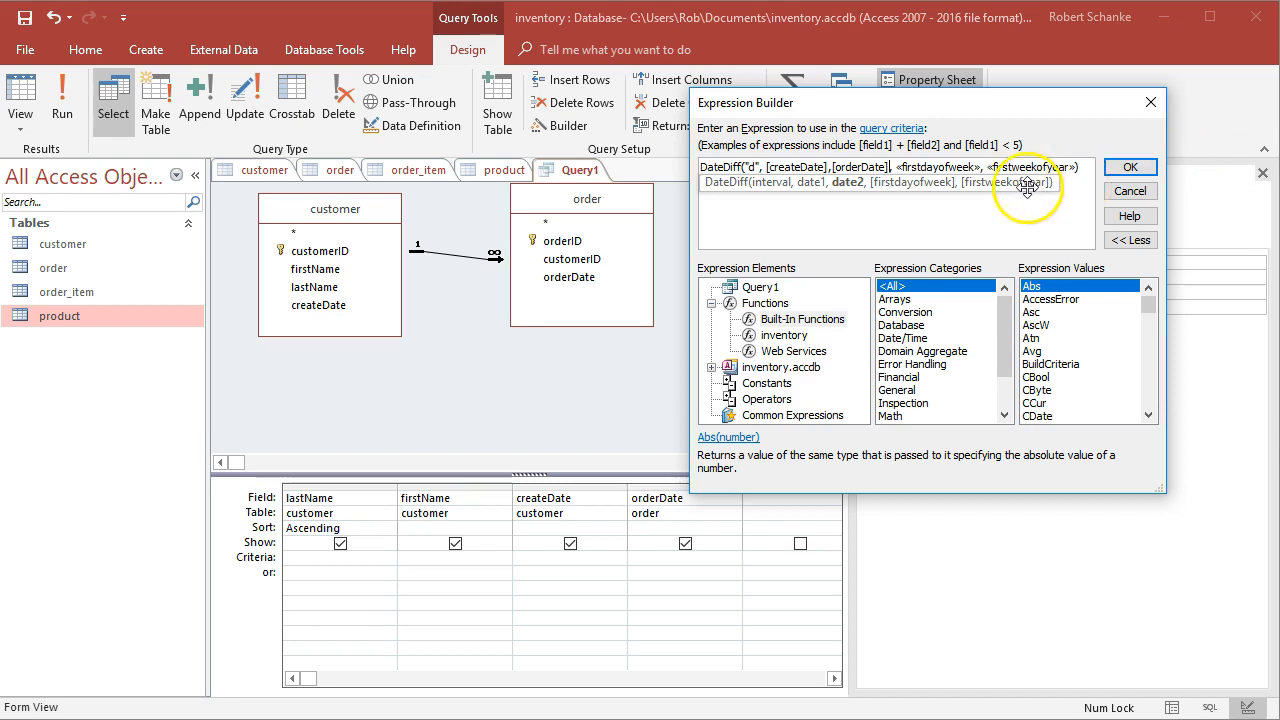
# - Remove the firstdayofweek and firstweekofyear arguments, complete the expression with < 3, and apply it as the orderDate criterion
pyautogui.moveTo(895, 167); pyautogui.dragTo(1078, 168)
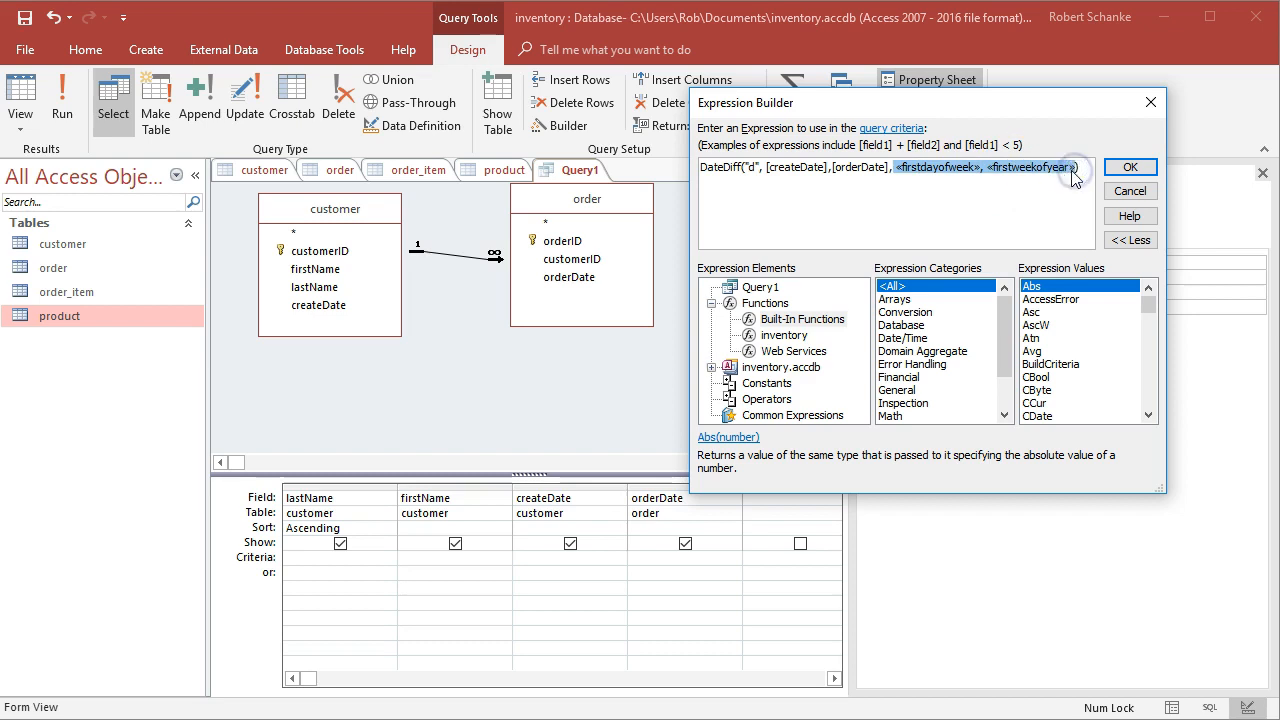
pyautogui.press('BackSpace')
pyautogui.press('BackSpace')
pyautogui.press('BackSpace')
pyautogui.click(1008, 212)
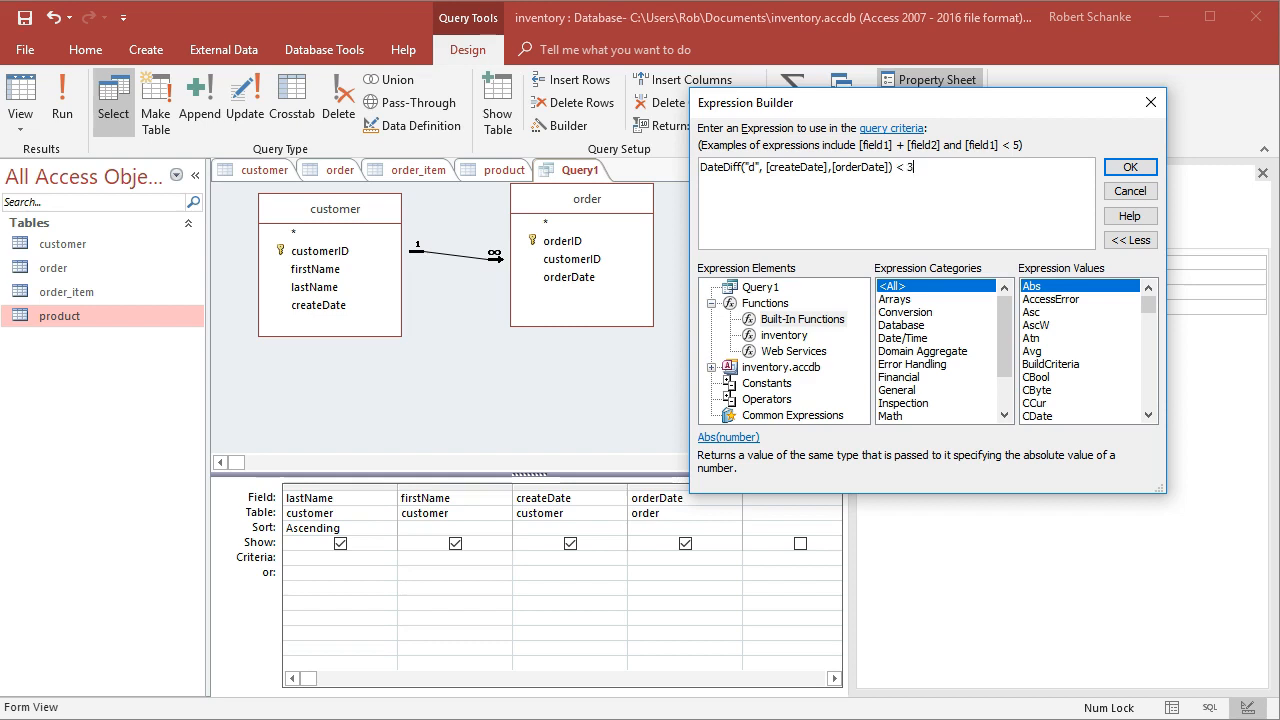
pyautogui.click(1131, 168)
pyautogui.click(728, 587)
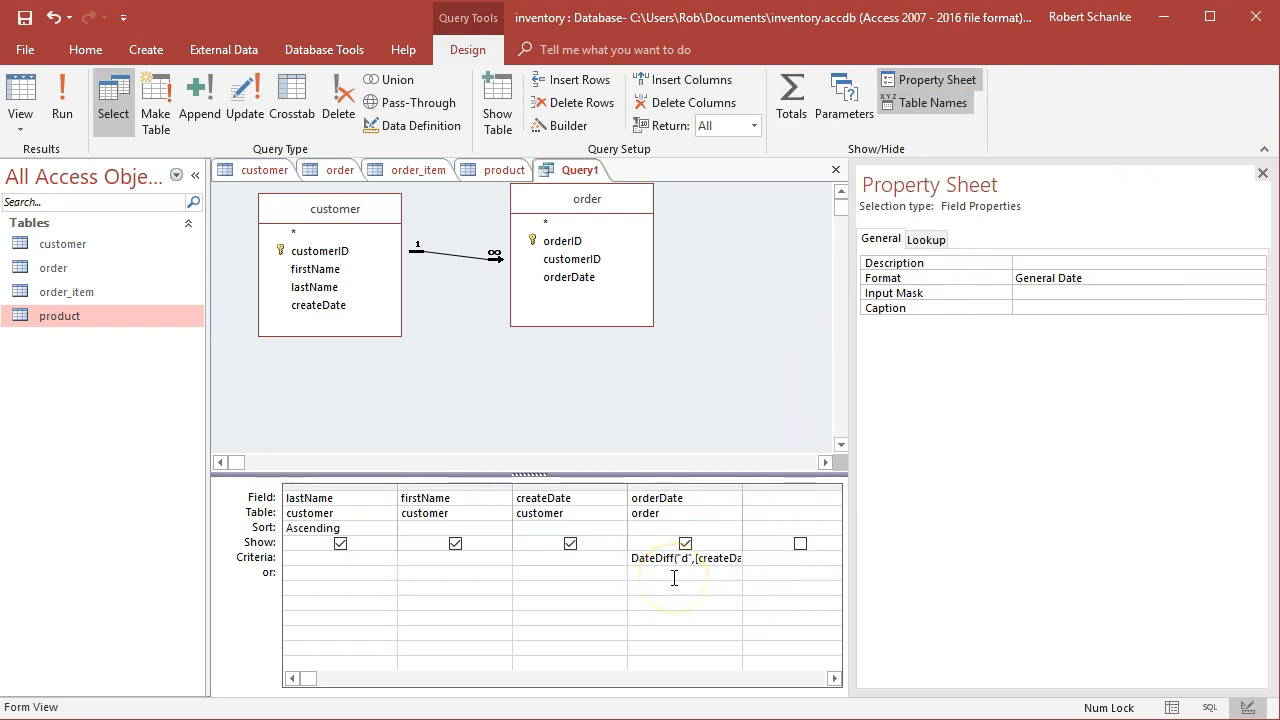
# - Run the query with the DateDiff criterion, check the createDate and orderDate of the result, and return to Design View
pyautogui.click(63, 120)
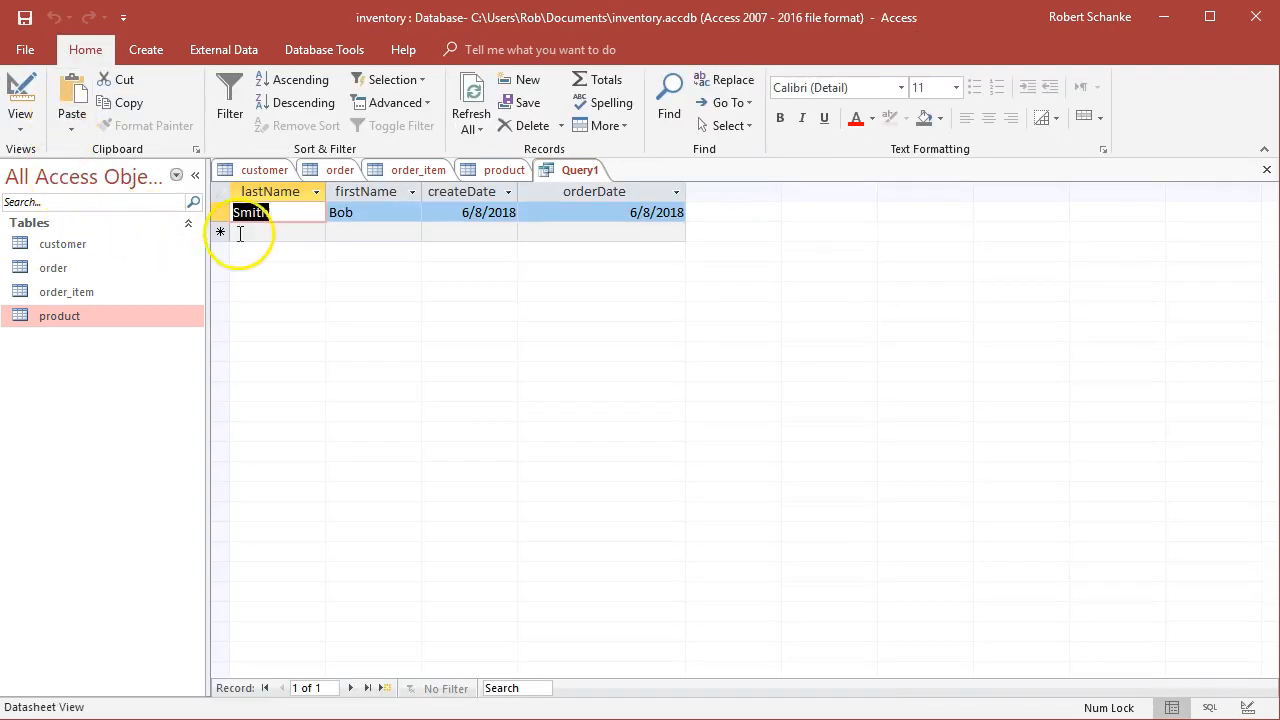
pyautogui.click(486, 210)
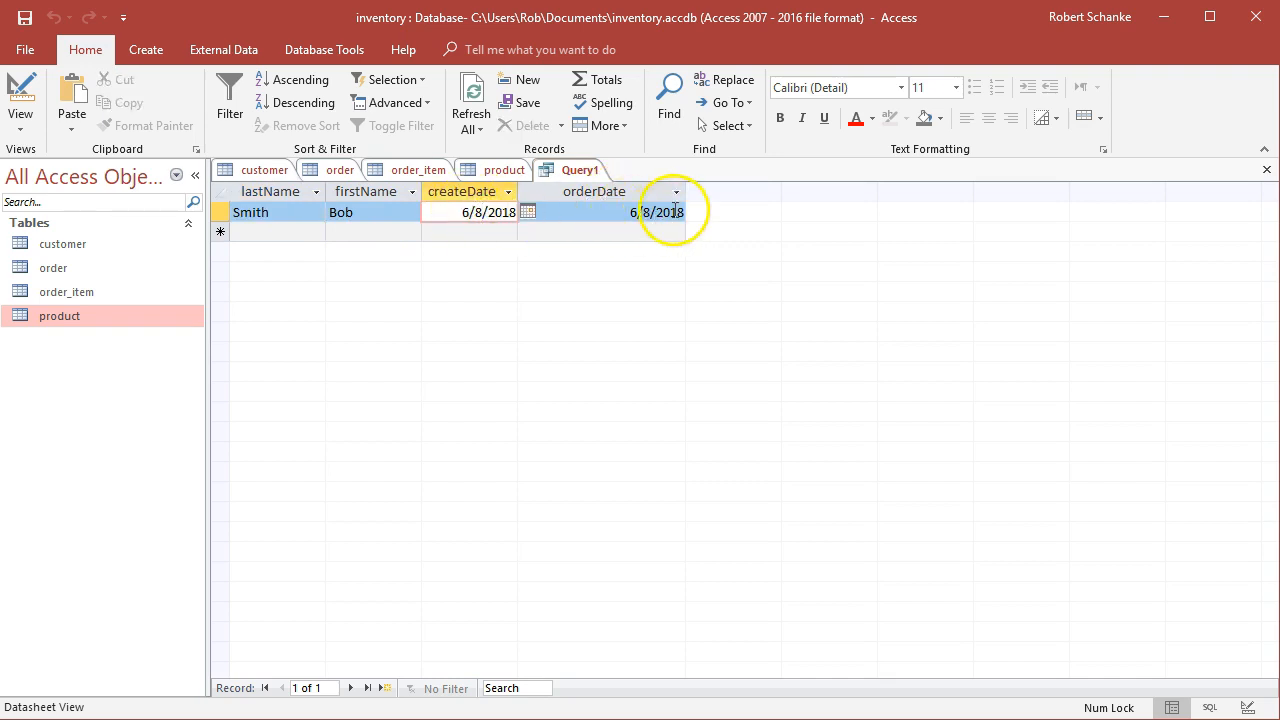
pyautogui.click(38, 134)
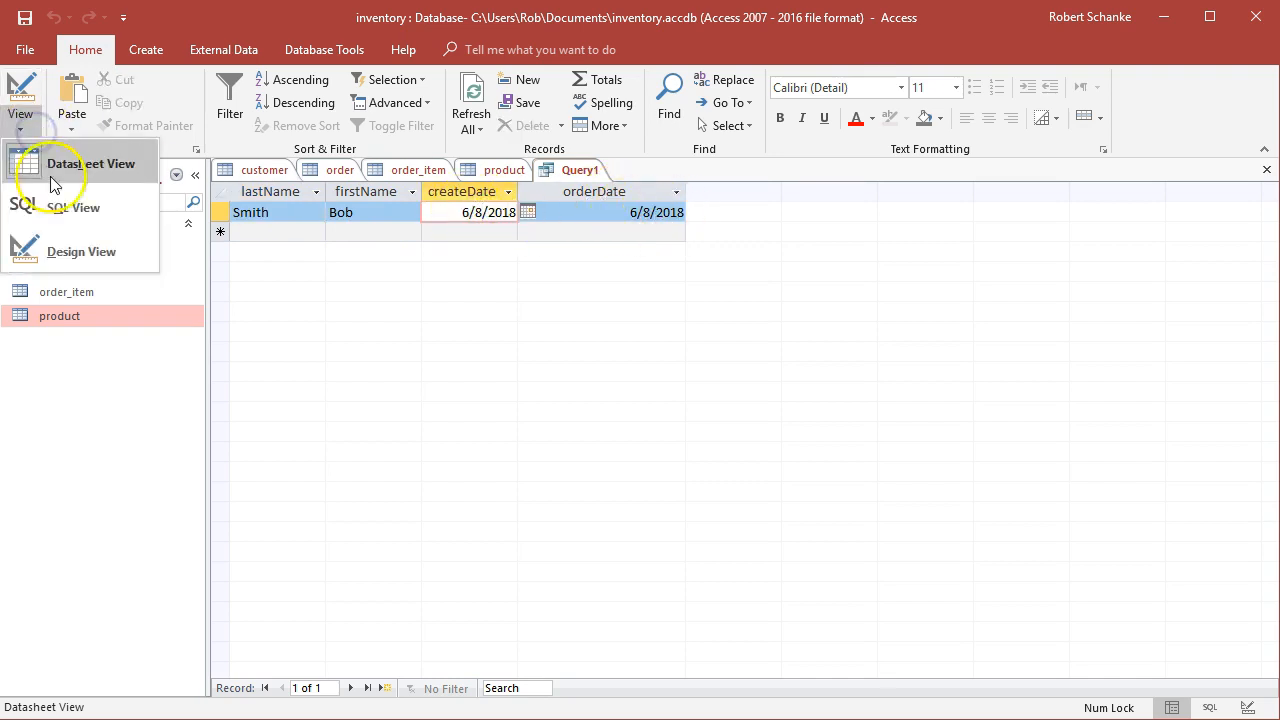
pyautogui.click(50, 256)
# - Review the full orderDate criterion in the Zoom window, close it without changes, and clear the criterion
pyautogui.click(655, 558)
pyautogui.rightClick(678, 556)
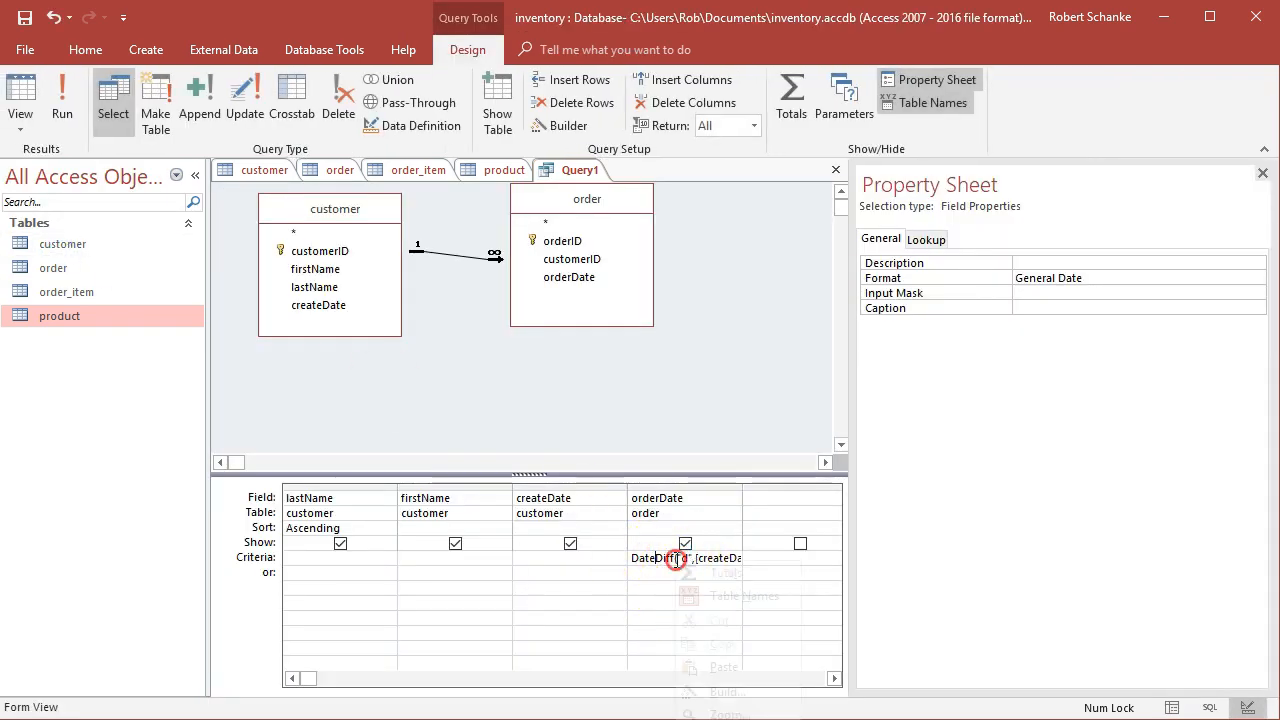
pyautogui.click(722, 712)
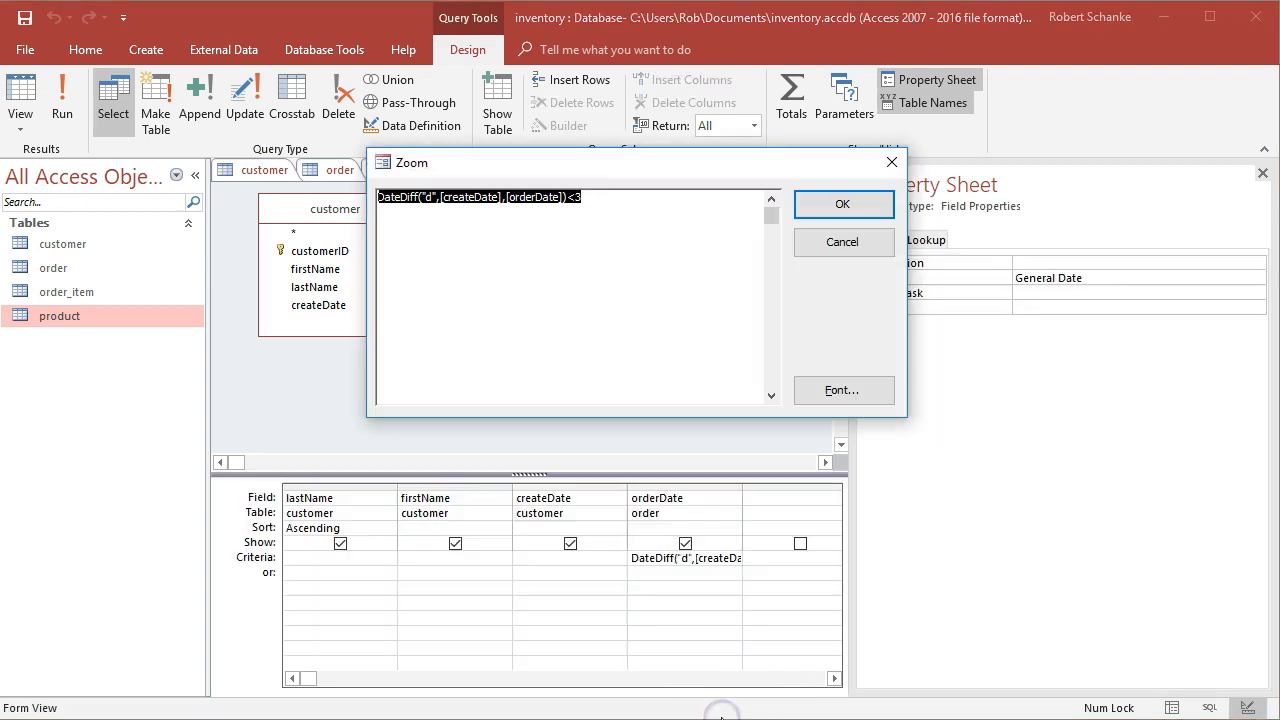
pyautogui.click(424, 249)
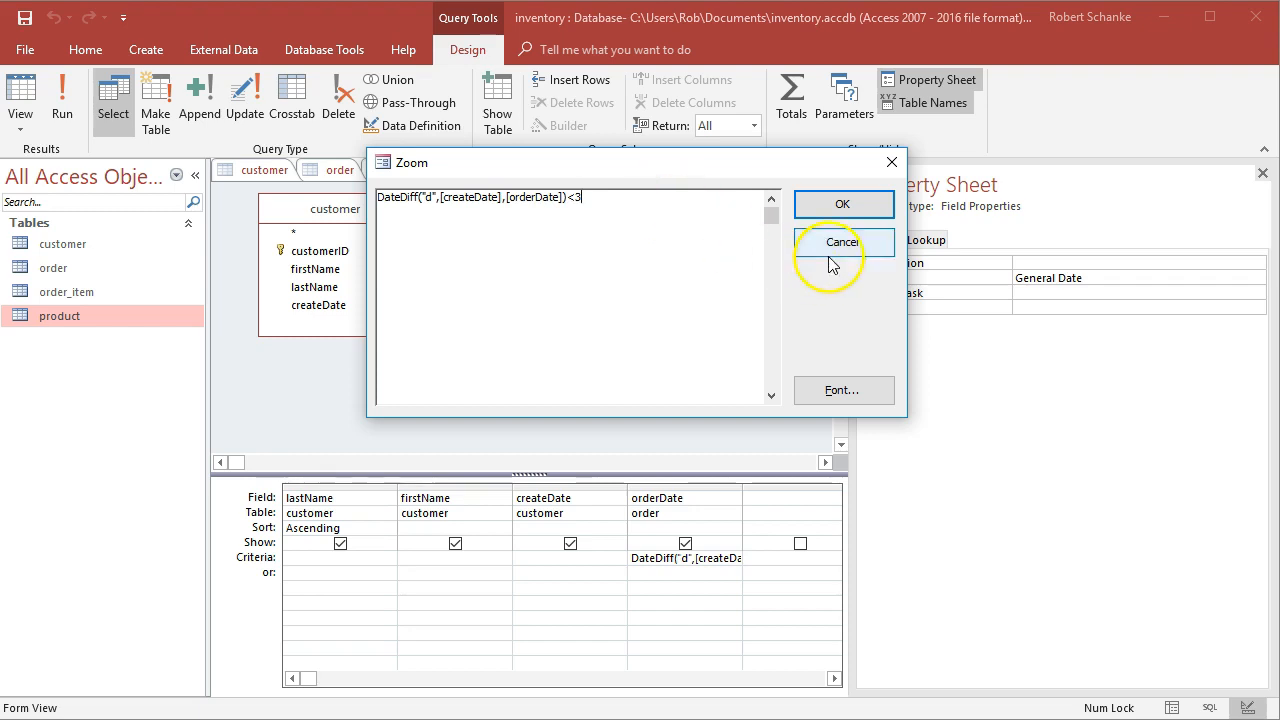
pyautogui.click(855, 241)
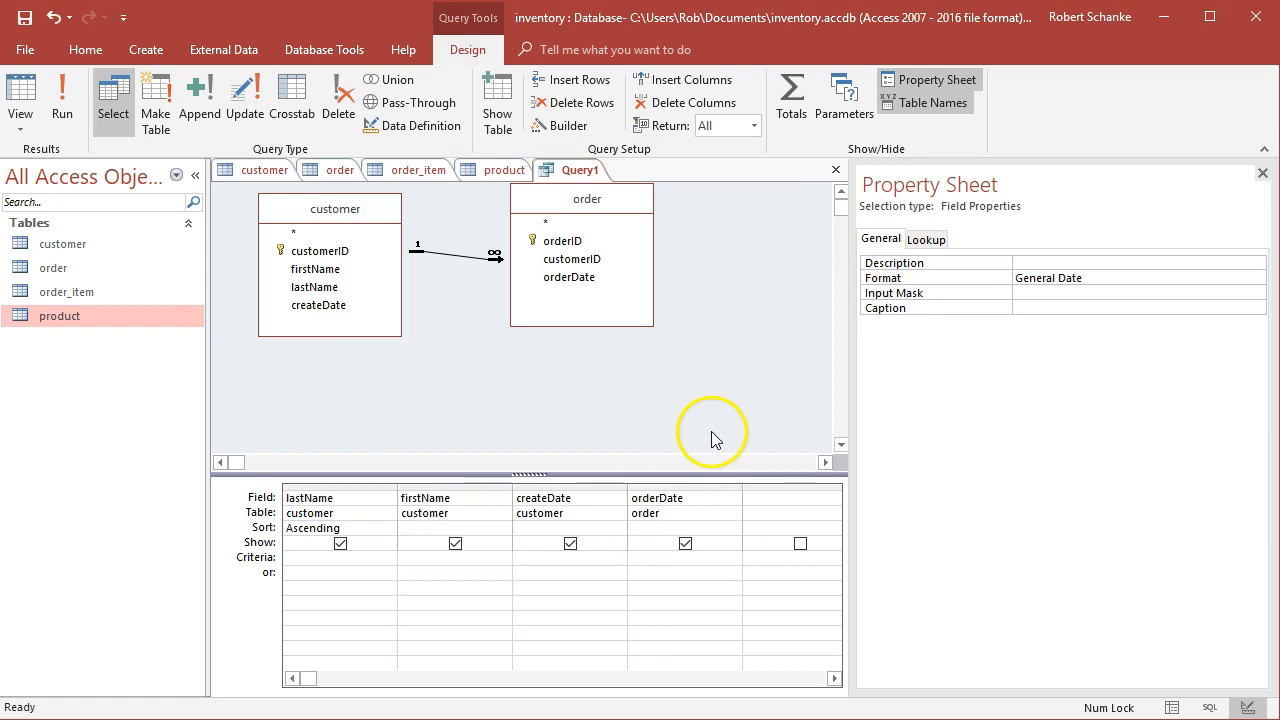
# - Run the query without criteria and compare the createDate and orderDate values of the customers
pyautogui.click(62, 108)
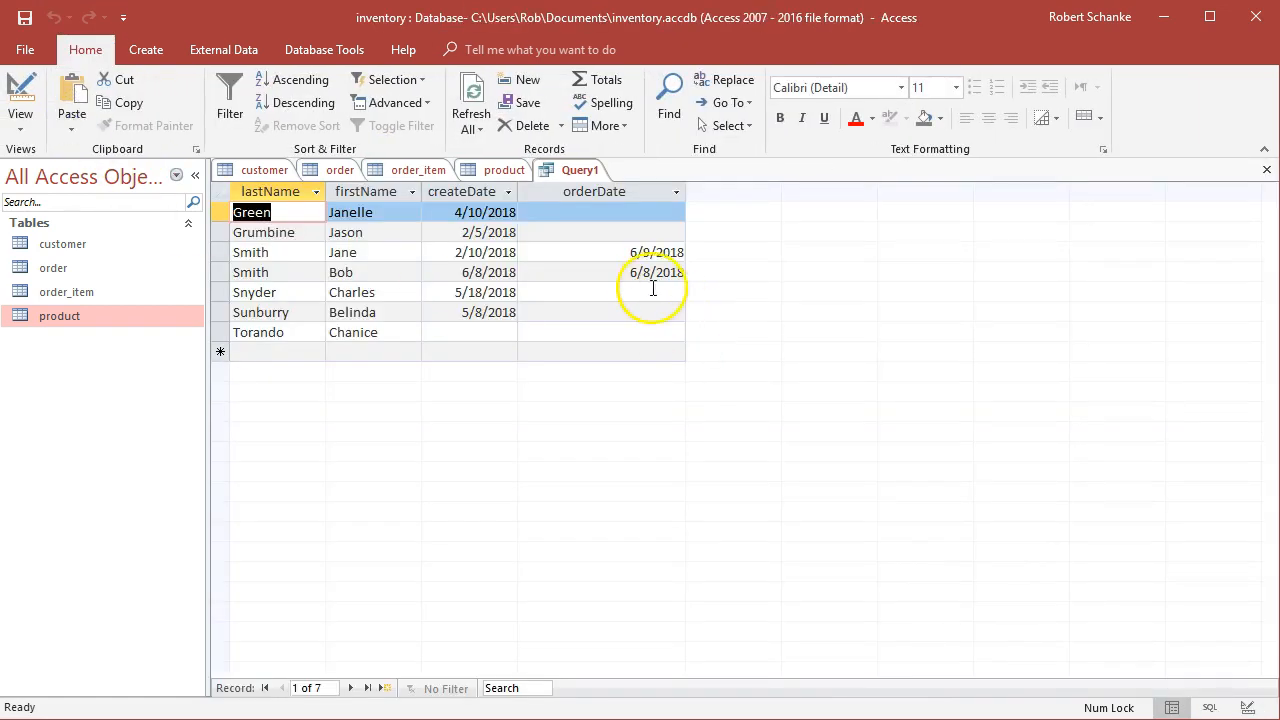
pyautogui.click(474, 253)
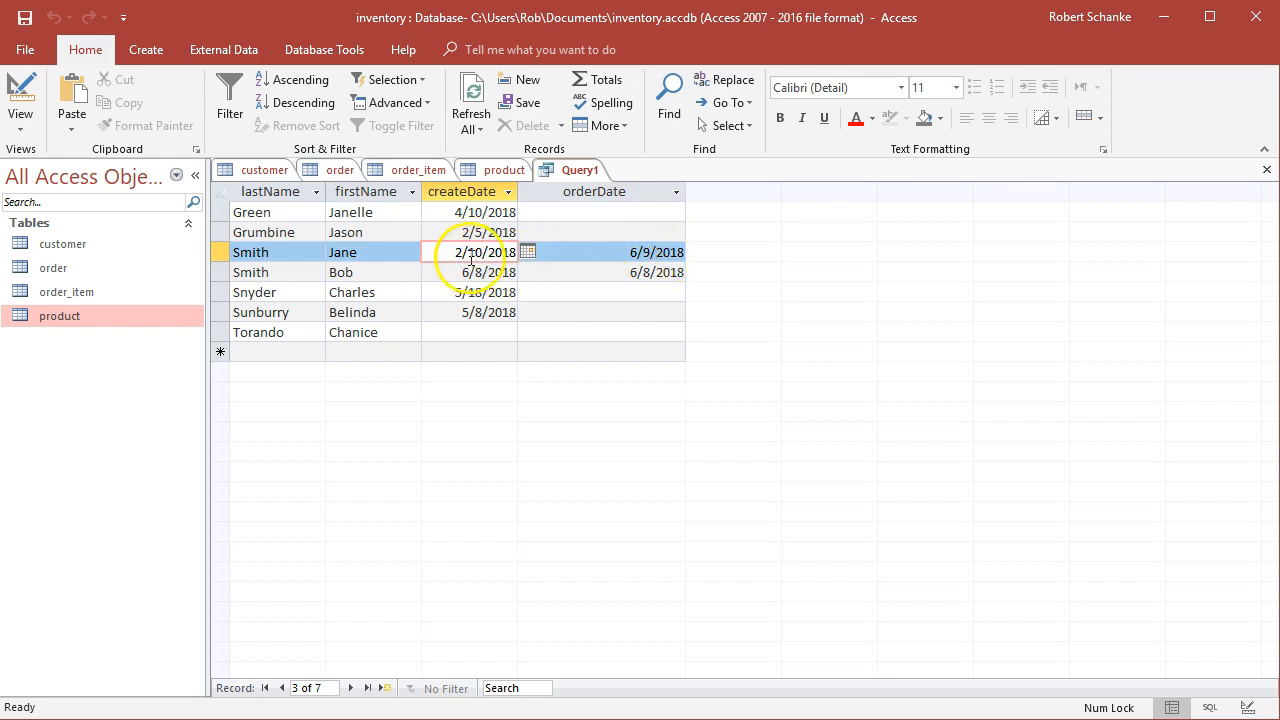
pyautogui.moveTo(462, 288); pyautogui.dragTo(616, 277)
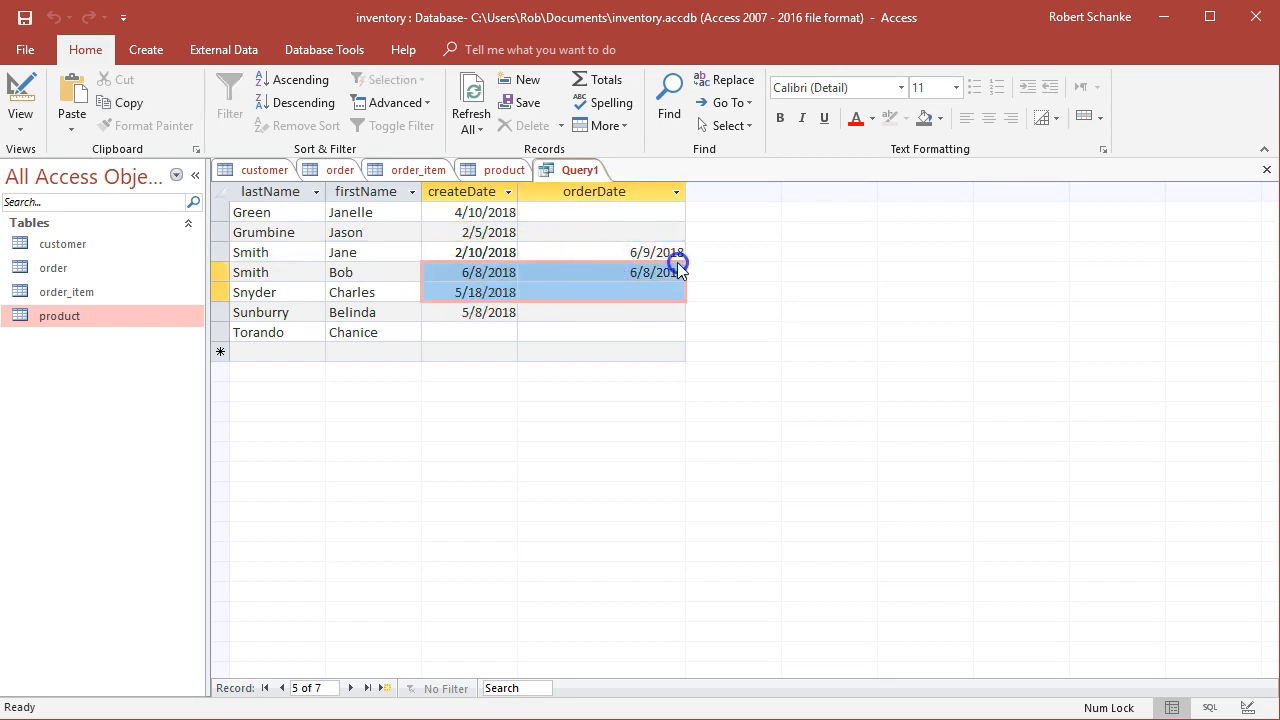
pyautogui.click(538, 312)
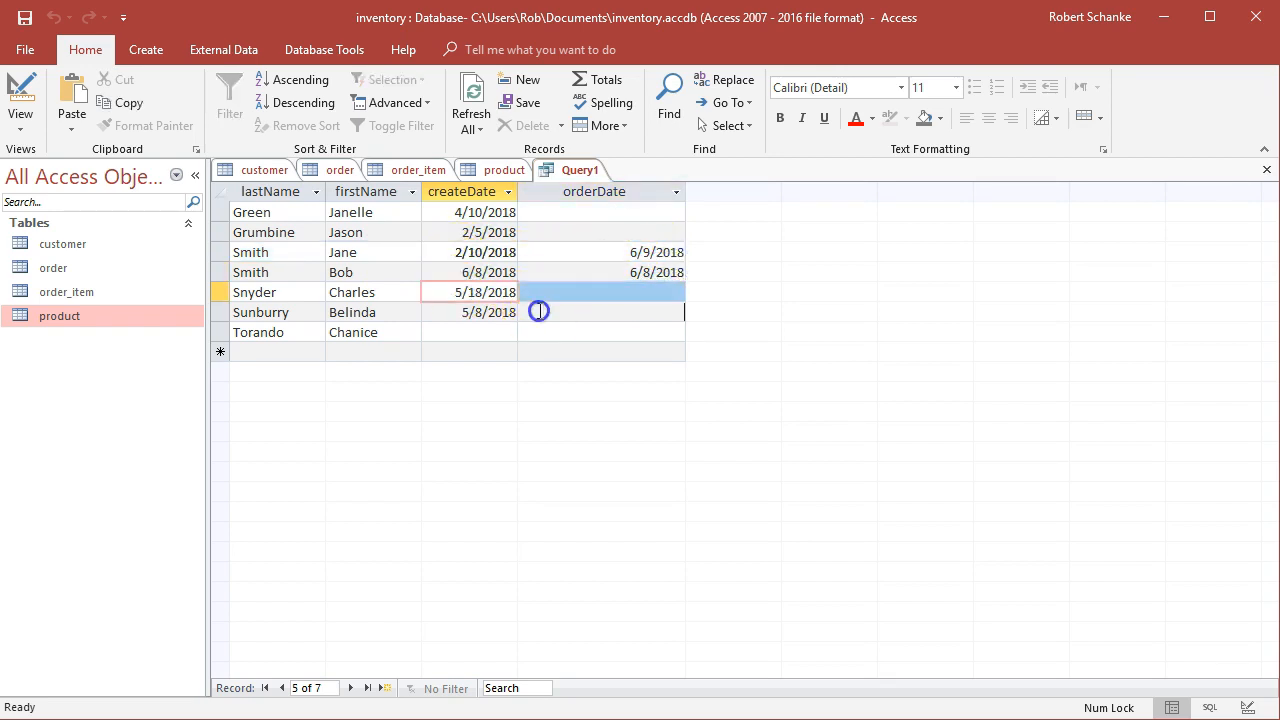
# - Return to Design View, set the lastName criterion to the first listed customer's exact last name in quotes, and run the query
pyautogui.click(20, 120)
pyautogui.click(82, 252)
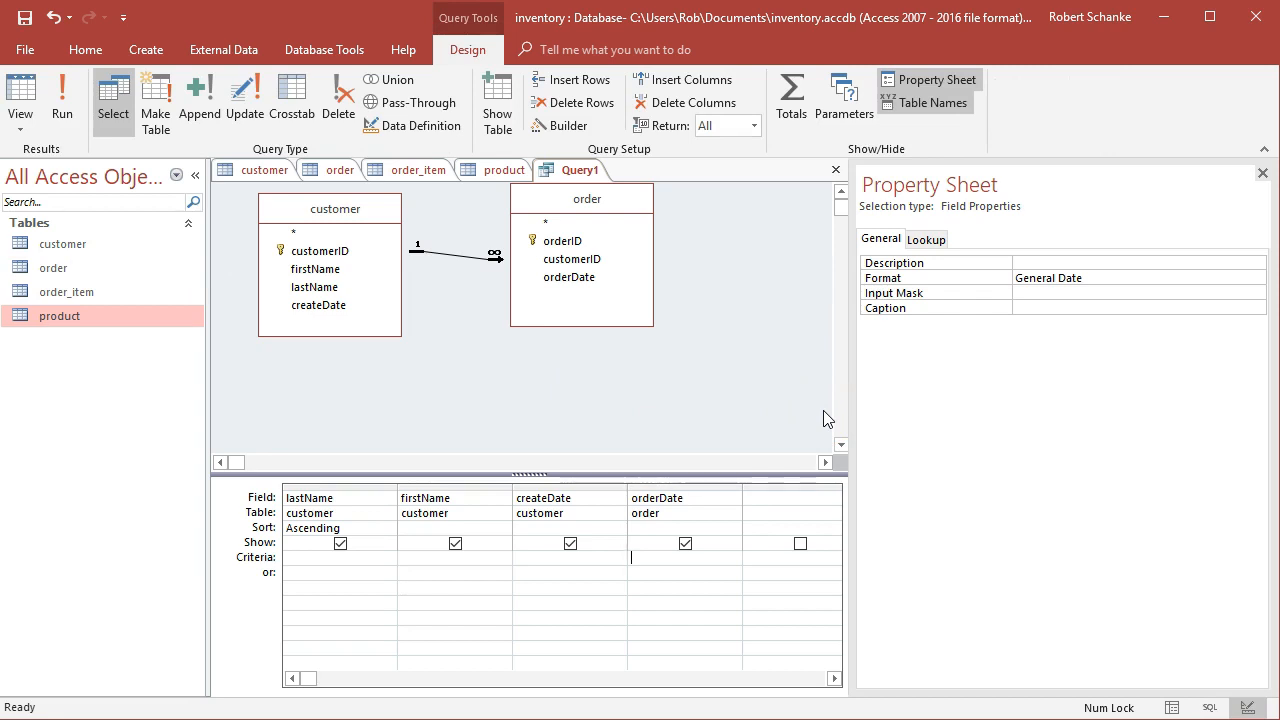
pyautogui.click(340, 556)
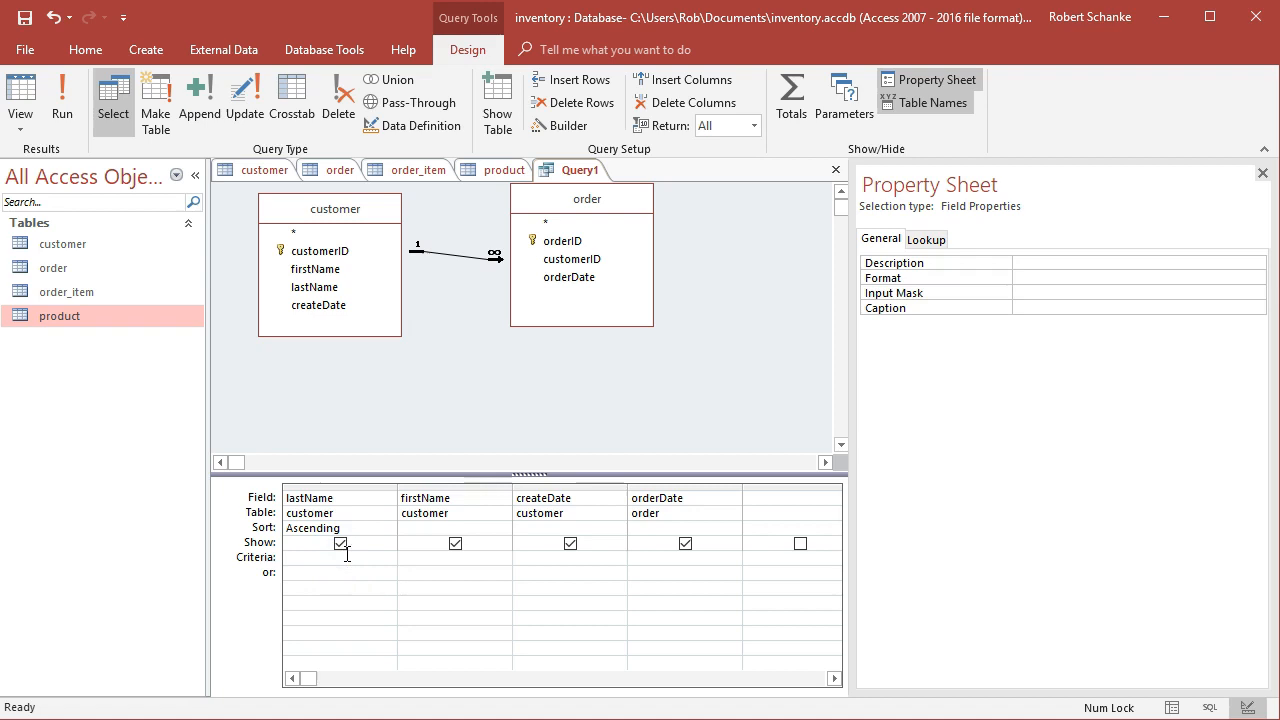
pyautogui.click(472, 514)
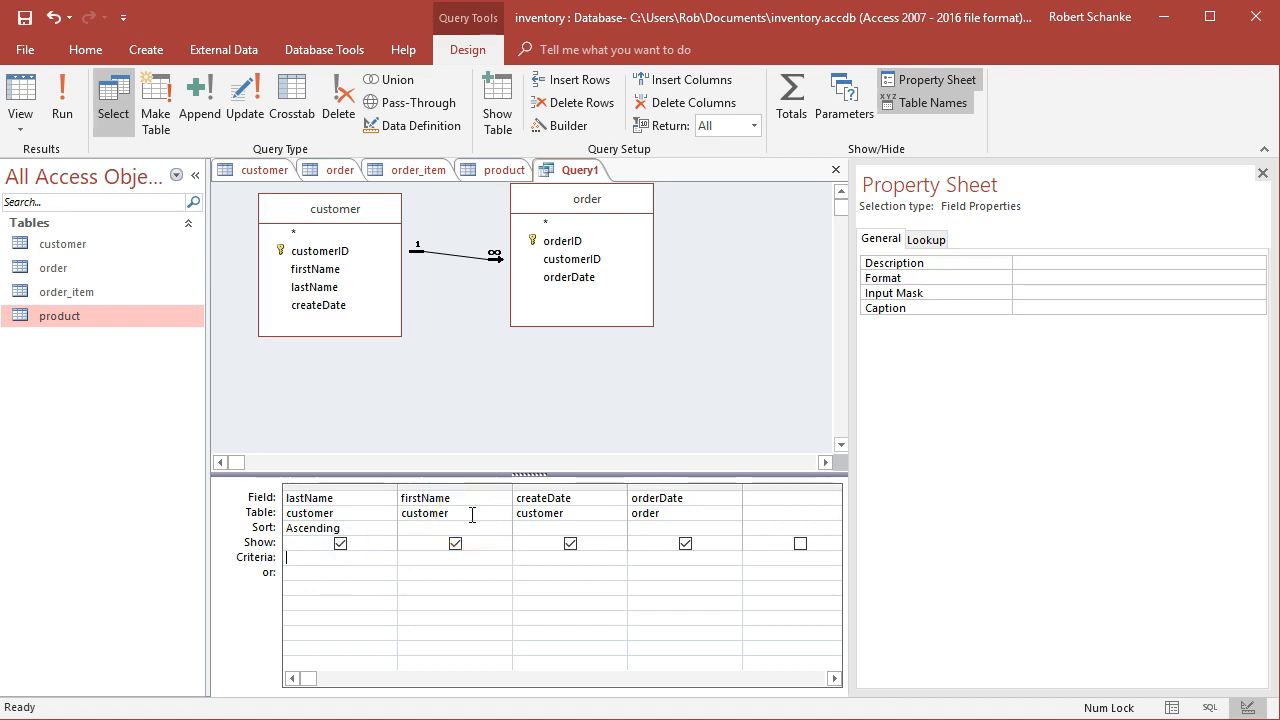
pyautogui.write('"Green')
pyautogui.click(66, 108)
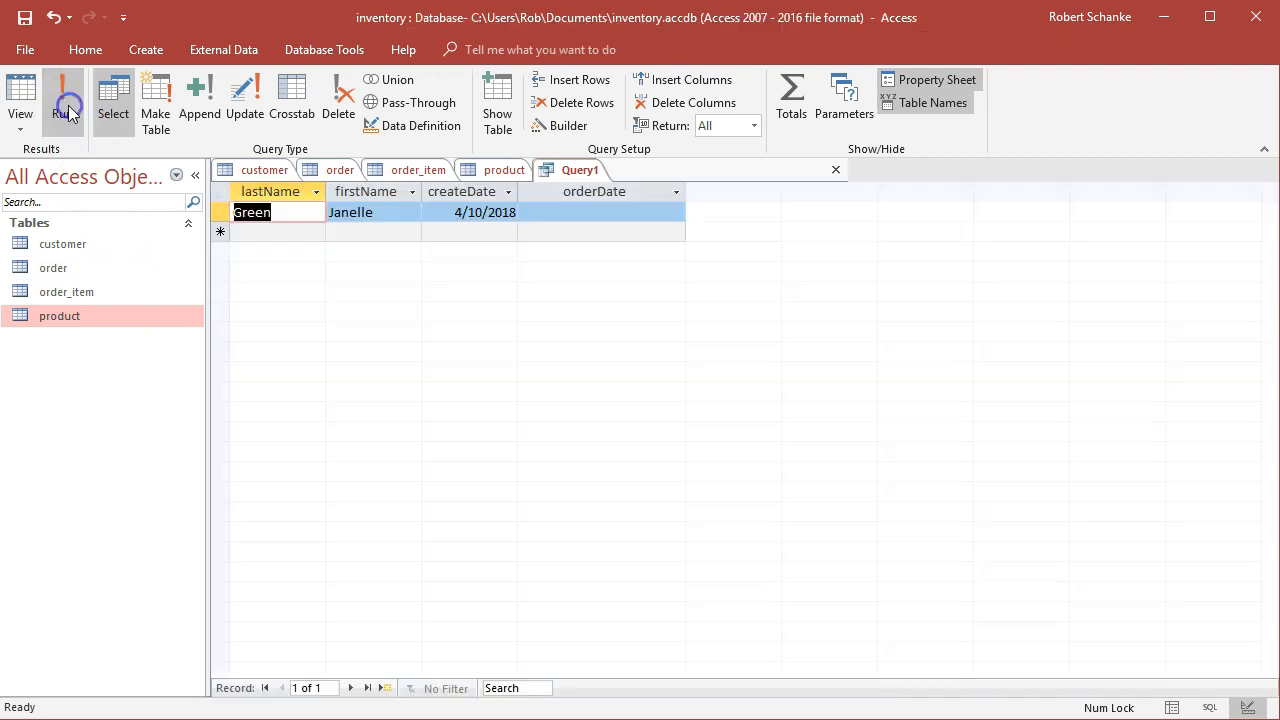
# - Return to Design View, replace the lastName criterion with "G", and run the query
pyautogui.click(21, 130)
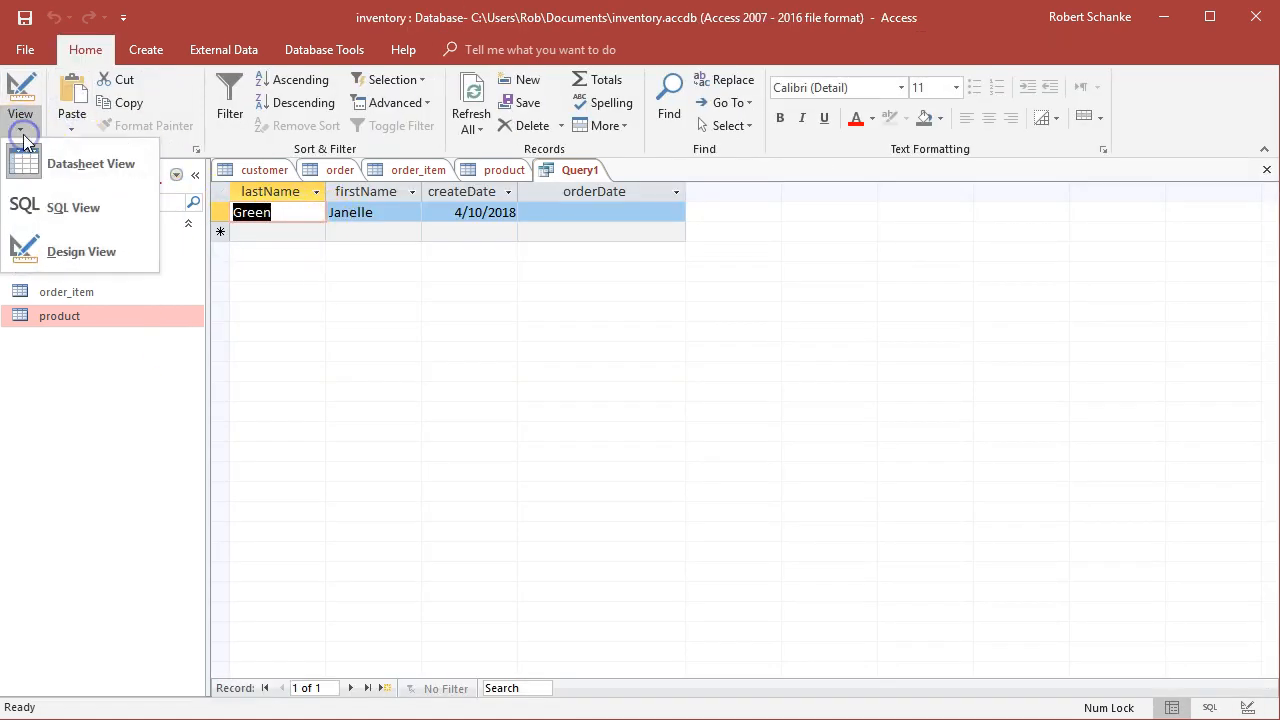
pyautogui.click(66, 251)
pyautogui.click(286, 557)
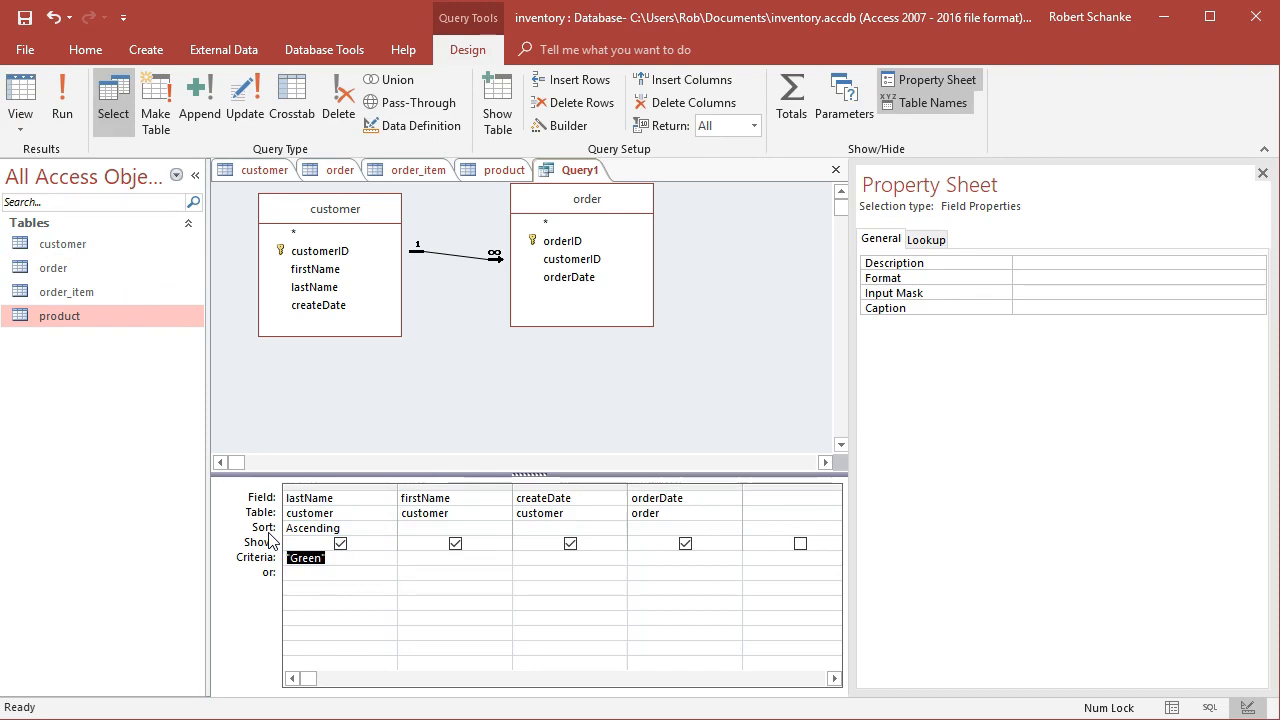
pyautogui.write('"G"')
pyautogui.click(62, 100)
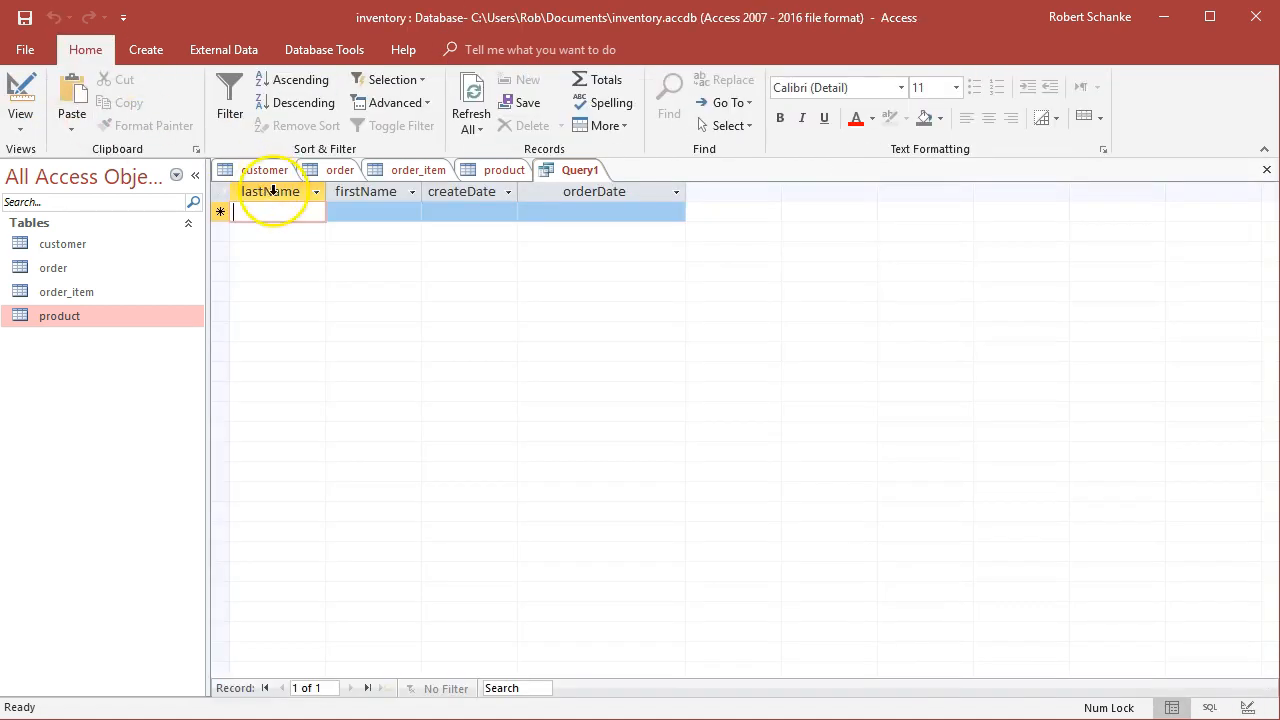
# - Return to Design View, change the lastName criterion to like "G*", and run the query
pyautogui.click(20, 125)
pyautogui.click(62, 252)
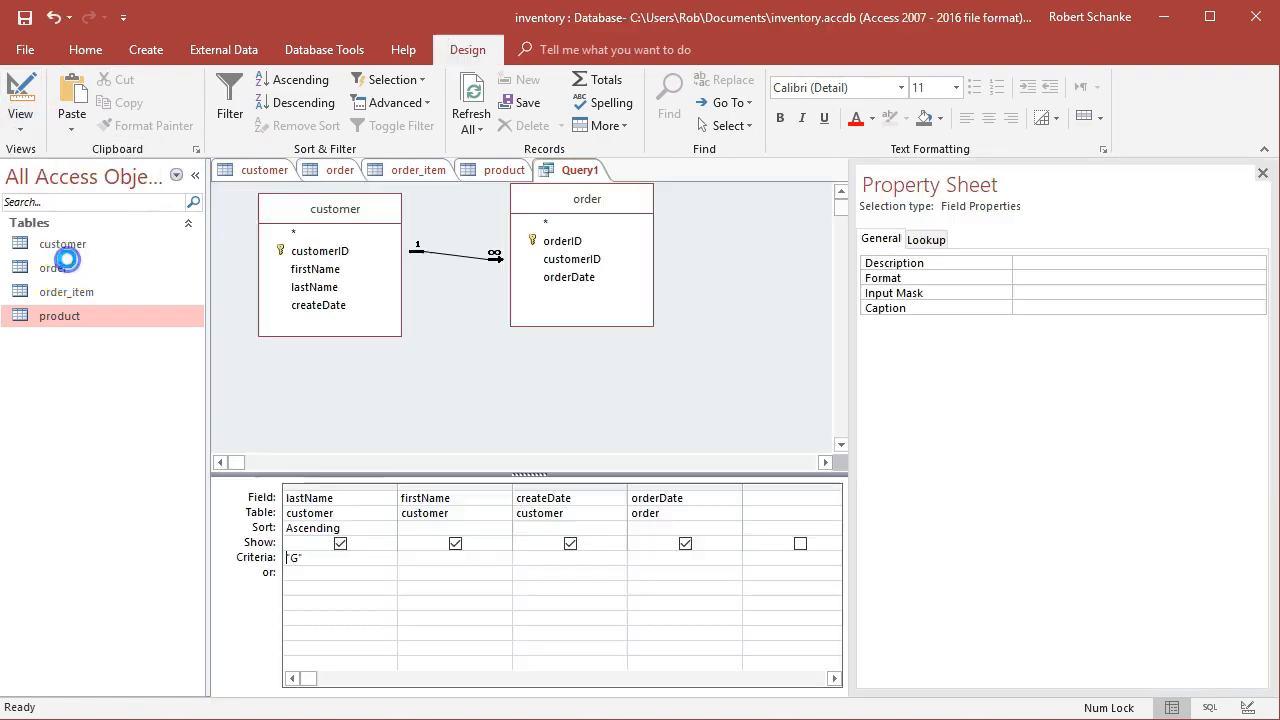
pyautogui.click(325, 562)
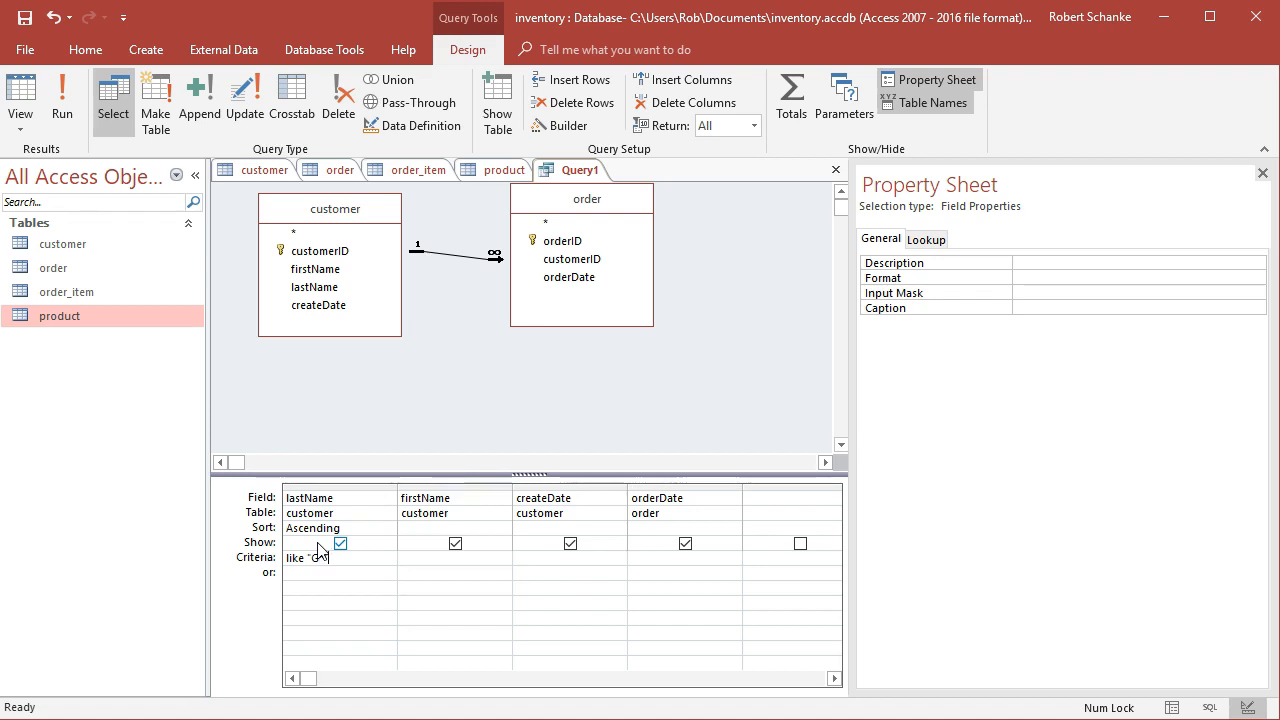
pyautogui.write('*"')
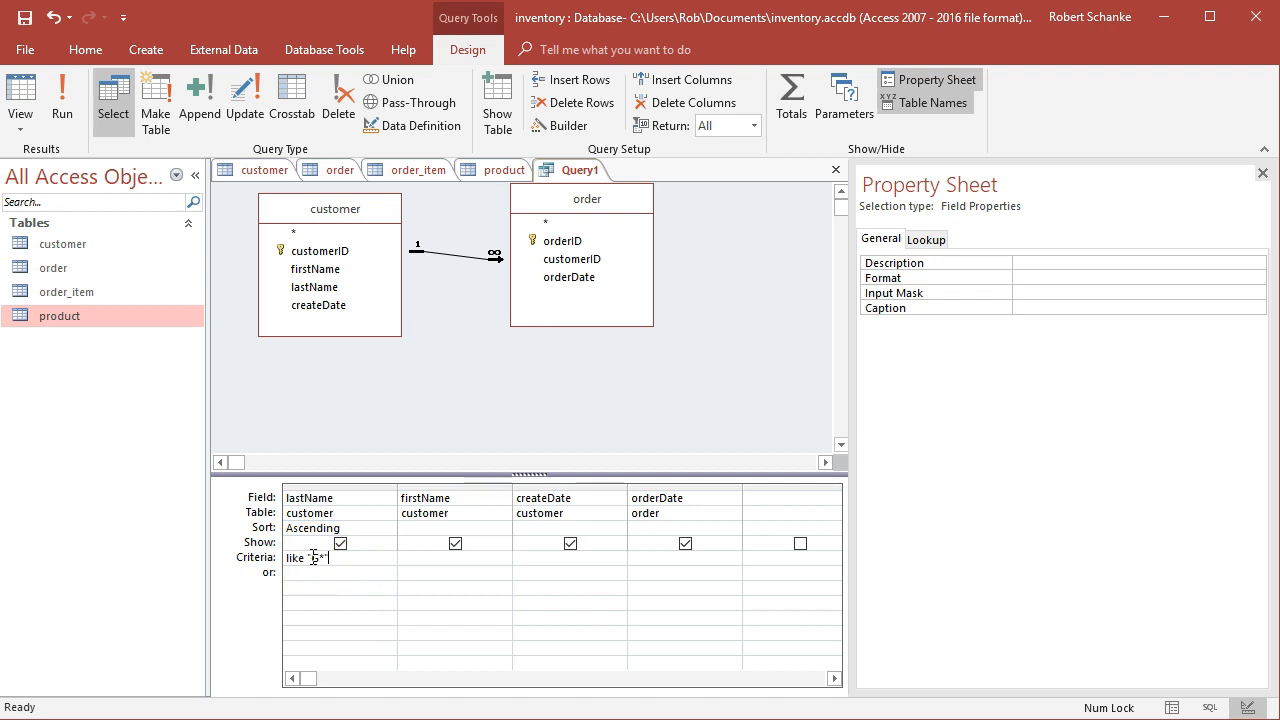
pyautogui.moveTo(333, 558); pyautogui.dragTo(308, 533)
pyautogui.click(68, 108)
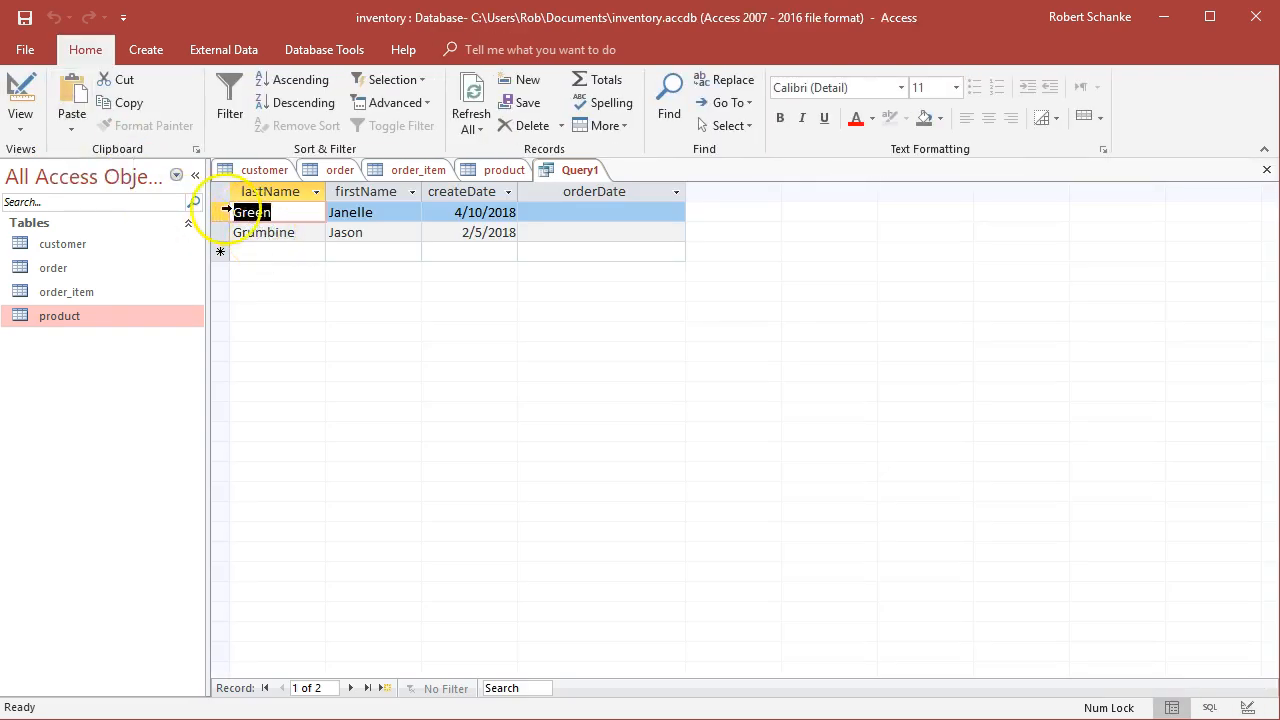
# - In Design View, clear the lastName criterion, set the firstName criterion to like "J*", and run the query
pyautogui.click(21, 125)
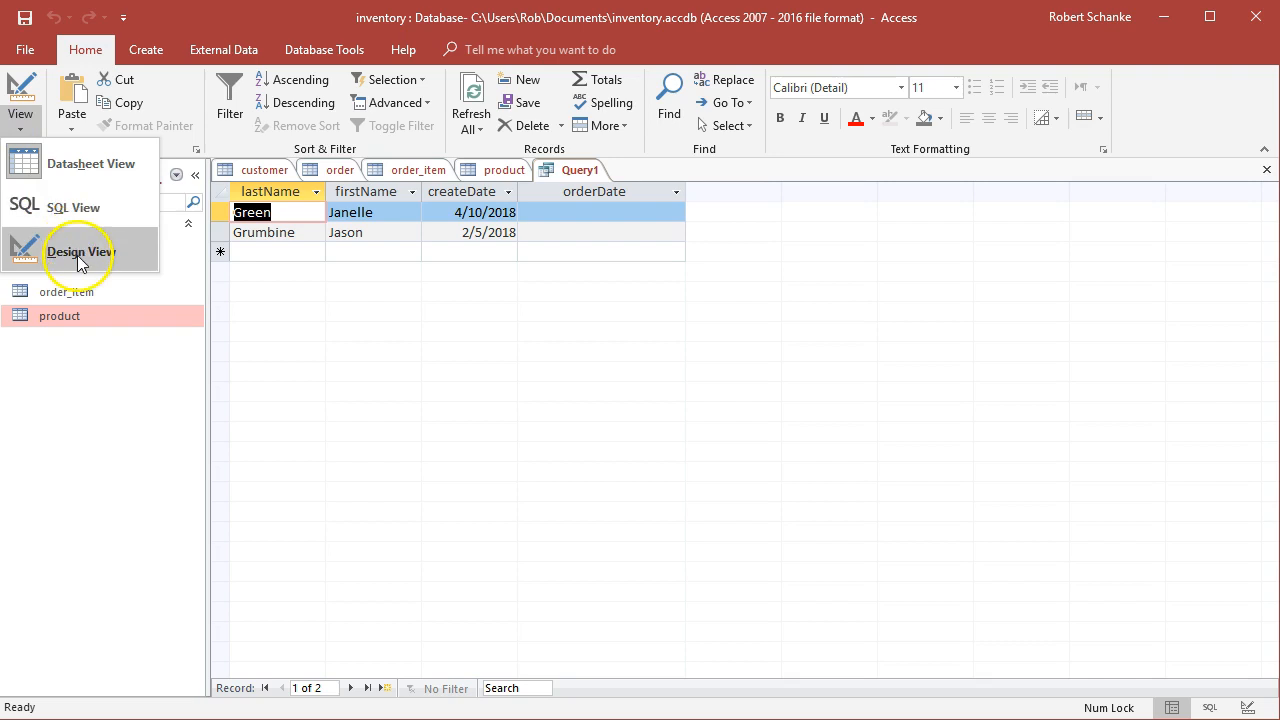
pyautogui.click(77, 255)
pyautogui.click(288, 558)
pyautogui.press('Delete')
pyautogui.click(415, 557)
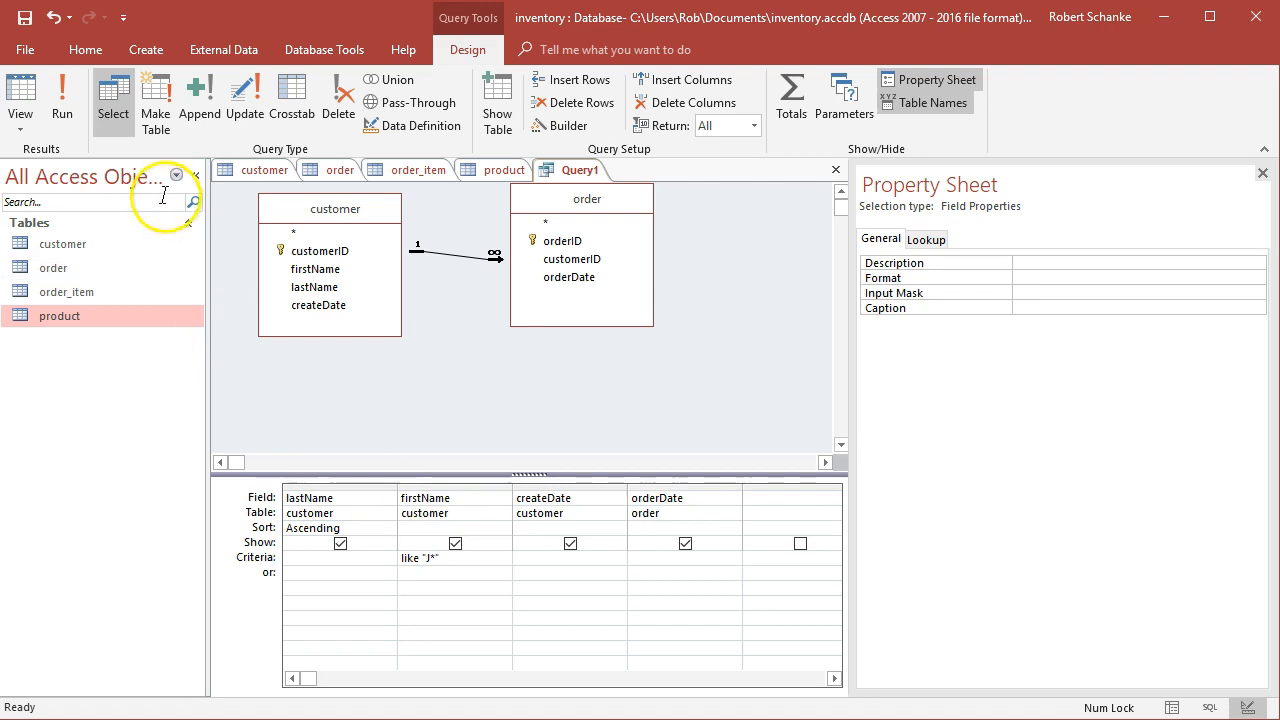
pyautogui.click(66, 93)
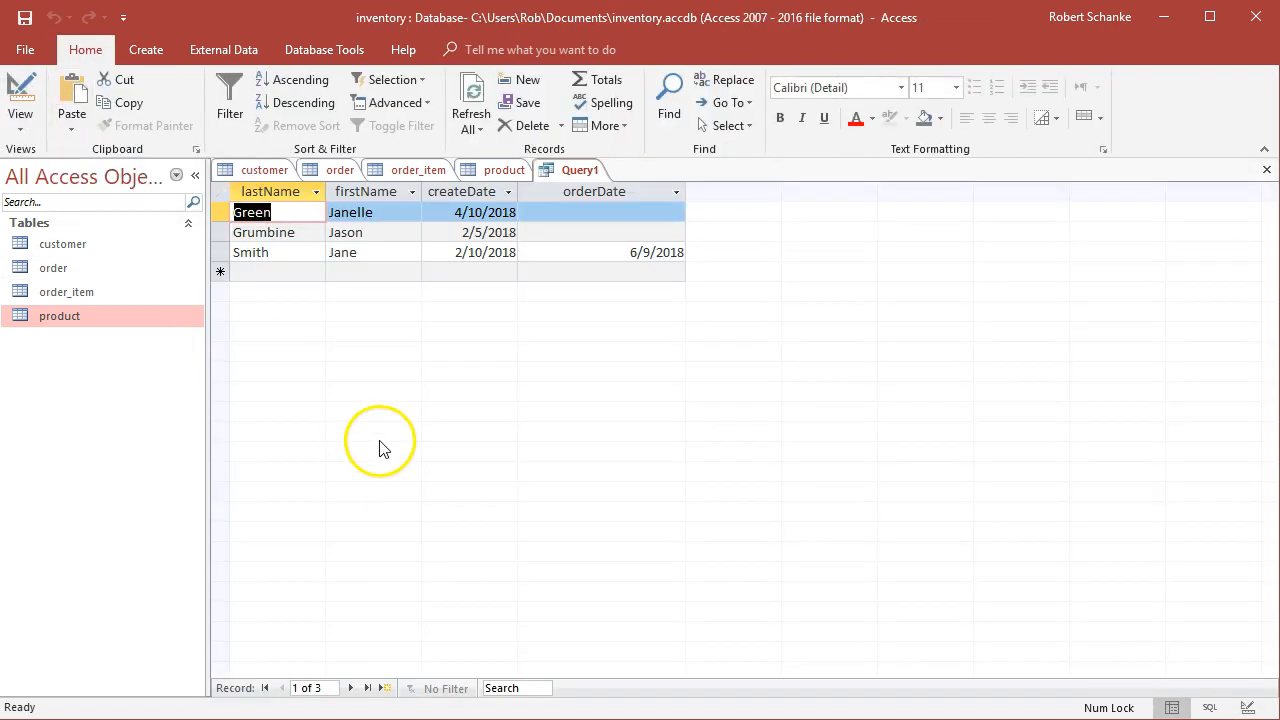
# - Return to Design View, narrow the firstName criterion to Like "Jan*", and run the query
pyautogui.click(20, 112)
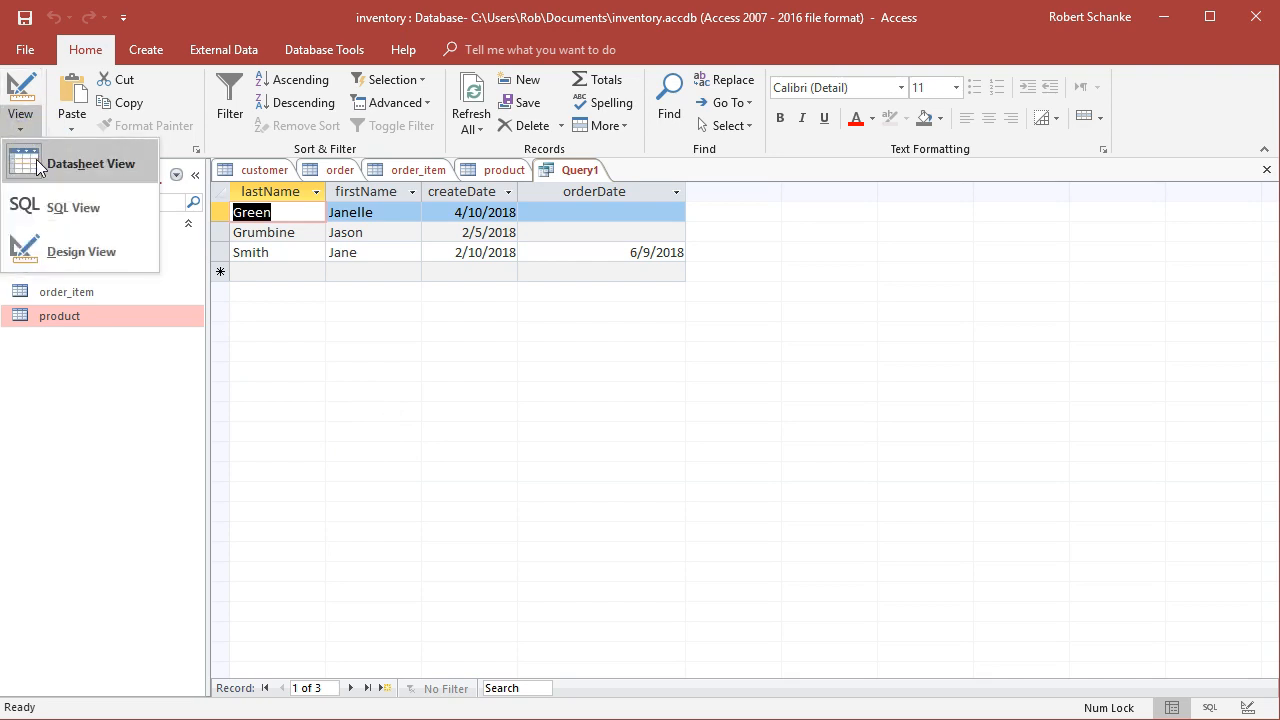
pyautogui.click(71, 249)
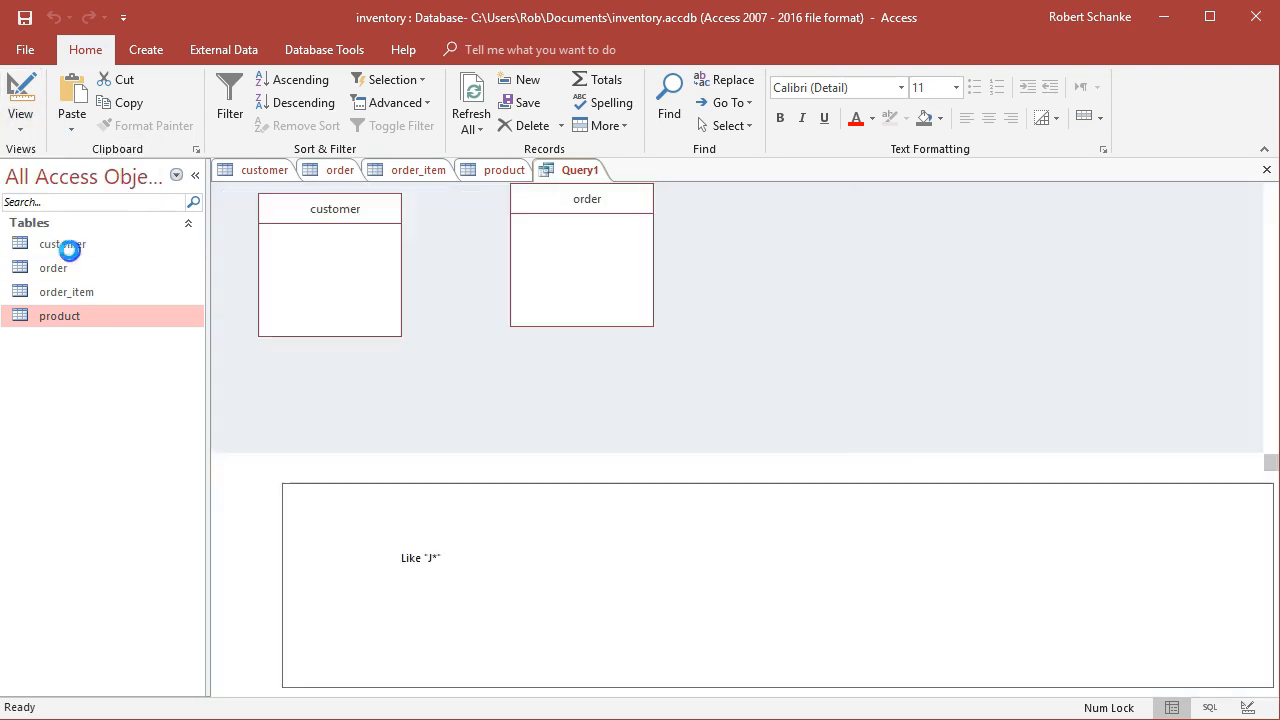
pyautogui.press('BackSpace')
pyautogui.press('BackSpace')
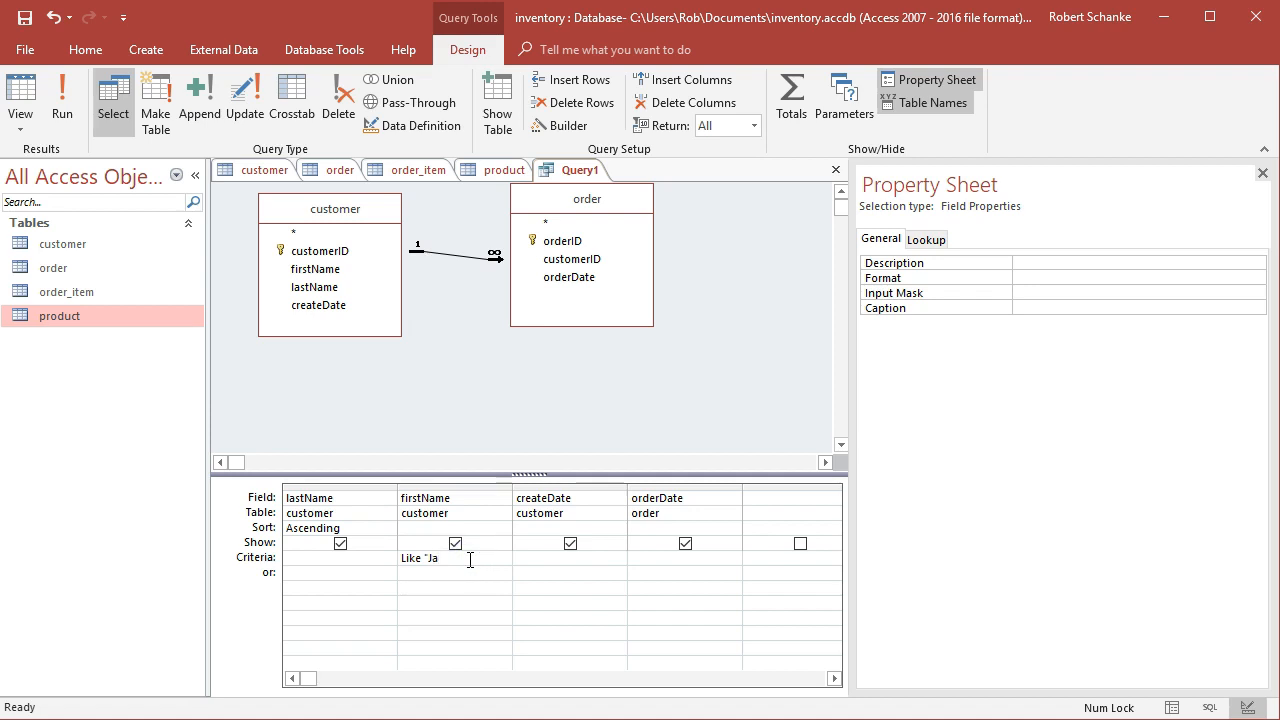
pyautogui.click(461, 557)
pyautogui.click(460, 558)
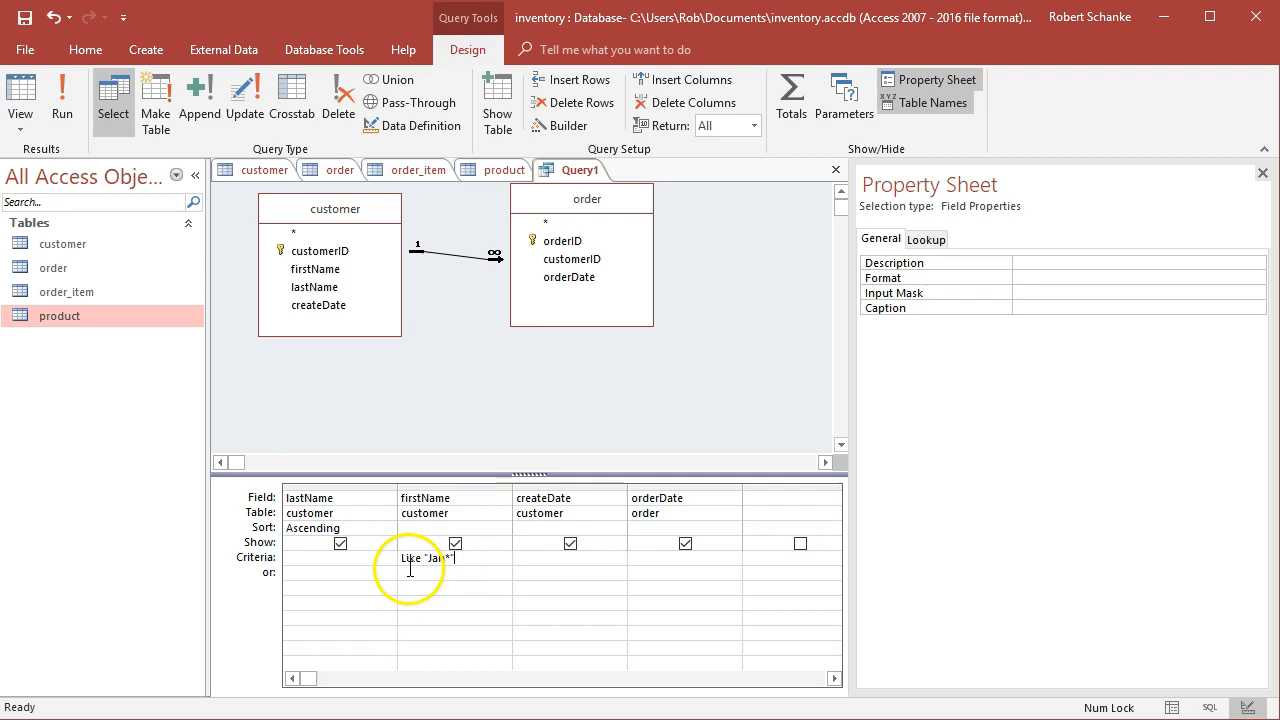
pyautogui.click(450, 558)
pyautogui.press('BackSpace')
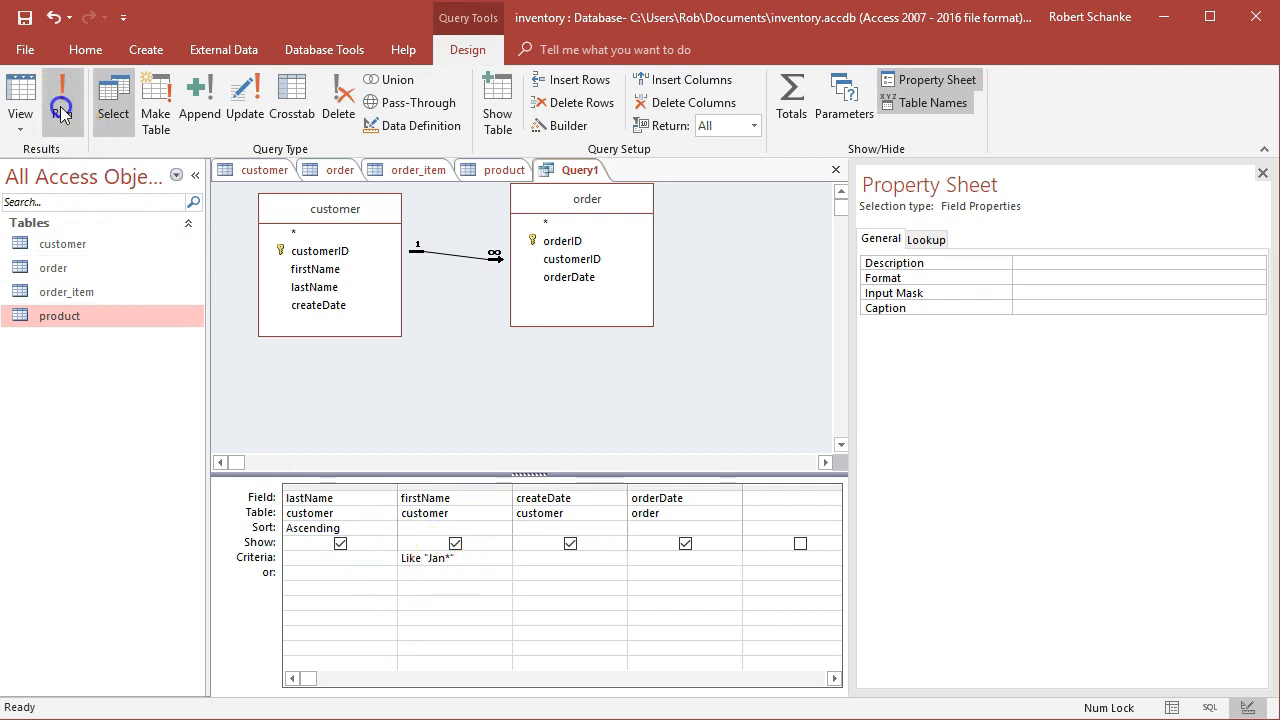
pyautogui.click(62, 104)
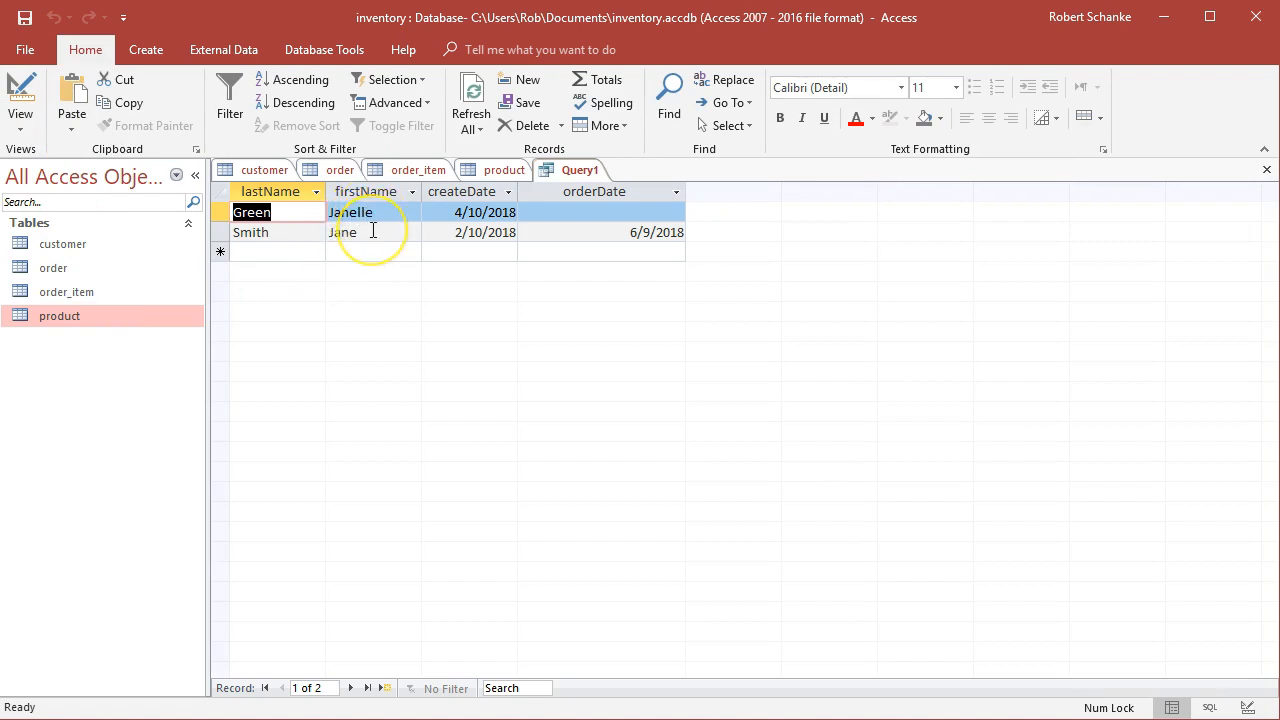
# - Return to Design View, change the firstName criterion to Like "Ja??" with single-character wildcards, and run the query
pyautogui.click(19, 124)
pyautogui.click(86, 251)
pyautogui.click(456, 556)
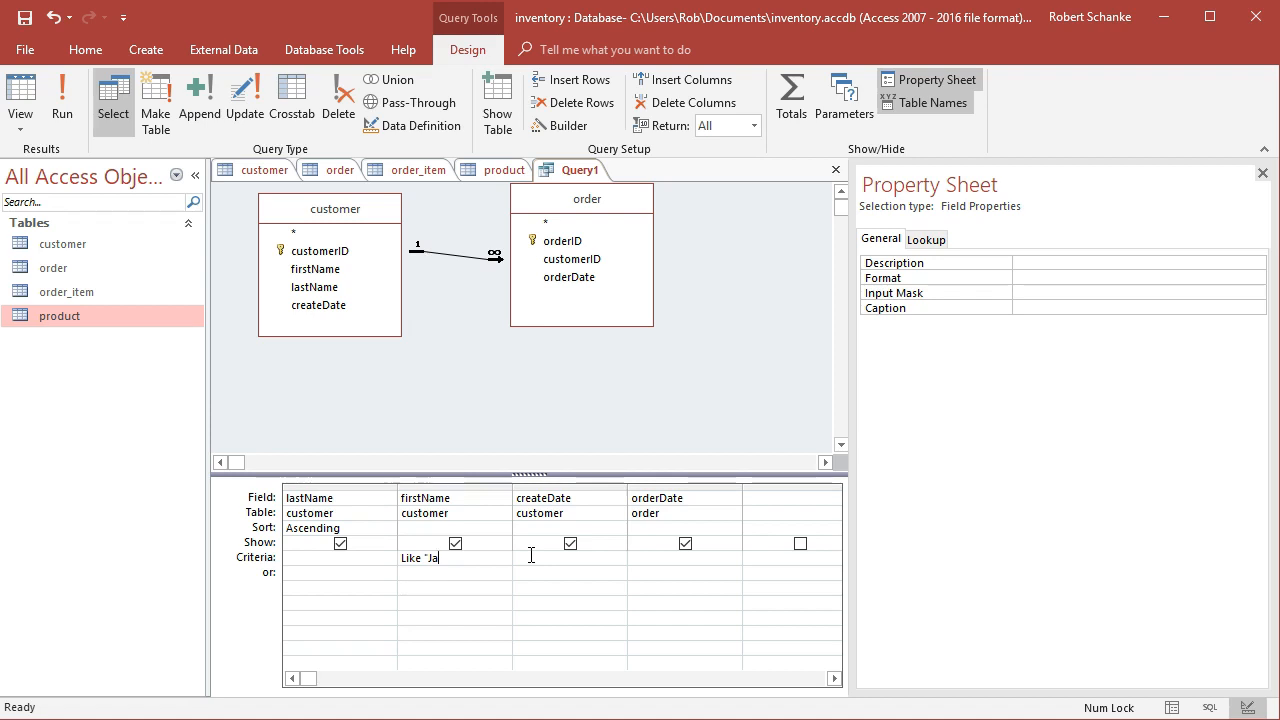
pyautogui.write('?')
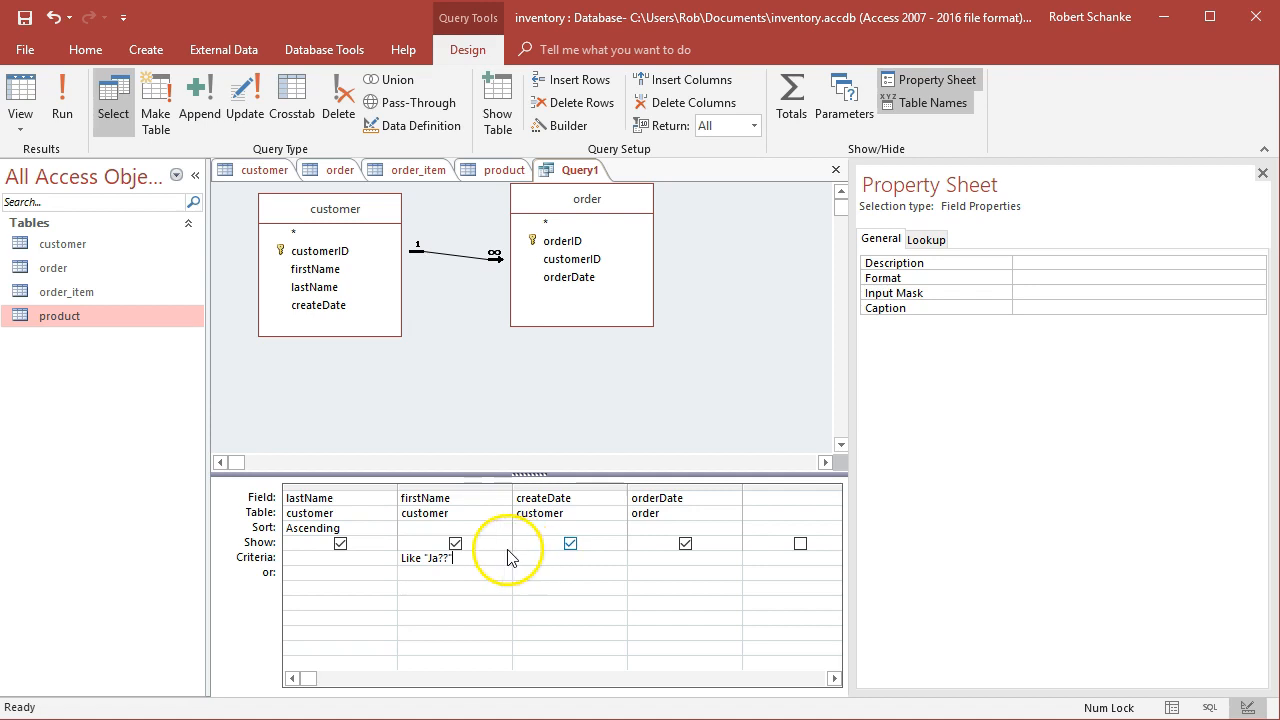
pyautogui.click(63, 105)
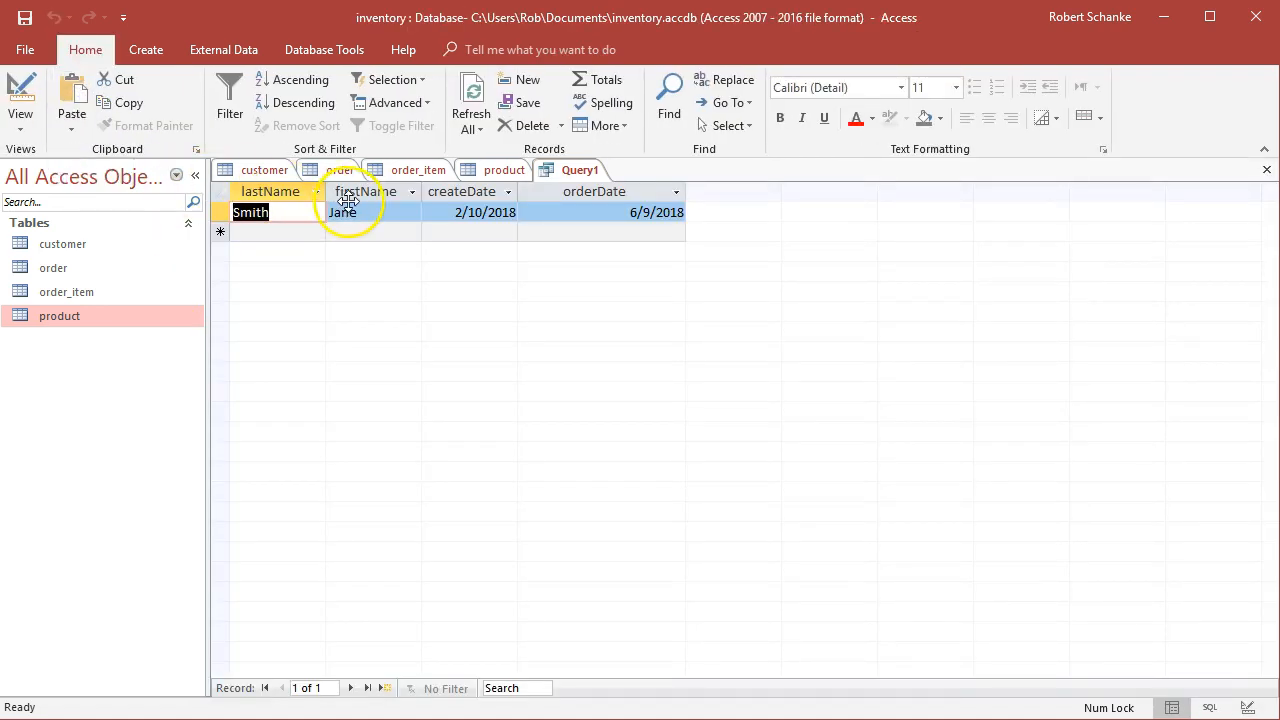
# - Return to Design View, shorten the firstName criterion to Like "Ja?", and run the query
pyautogui.click(20, 125)
pyautogui.click(68, 251)
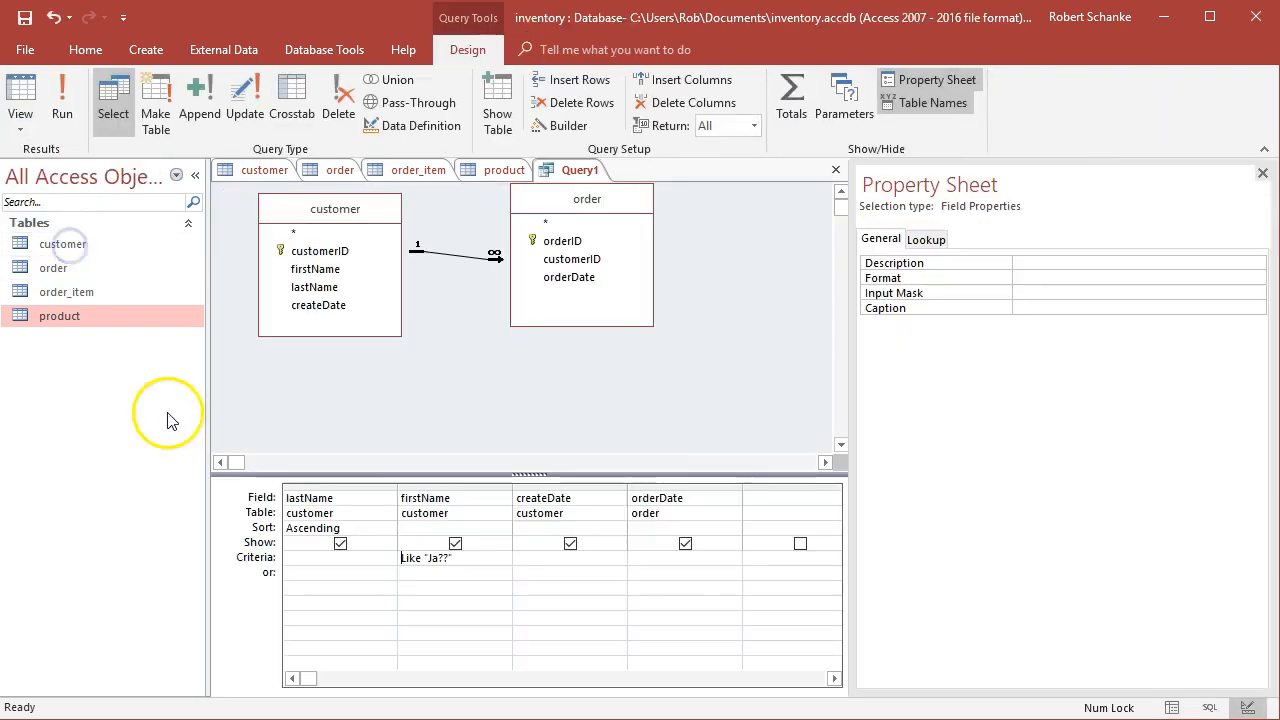
pyautogui.click(440, 558)
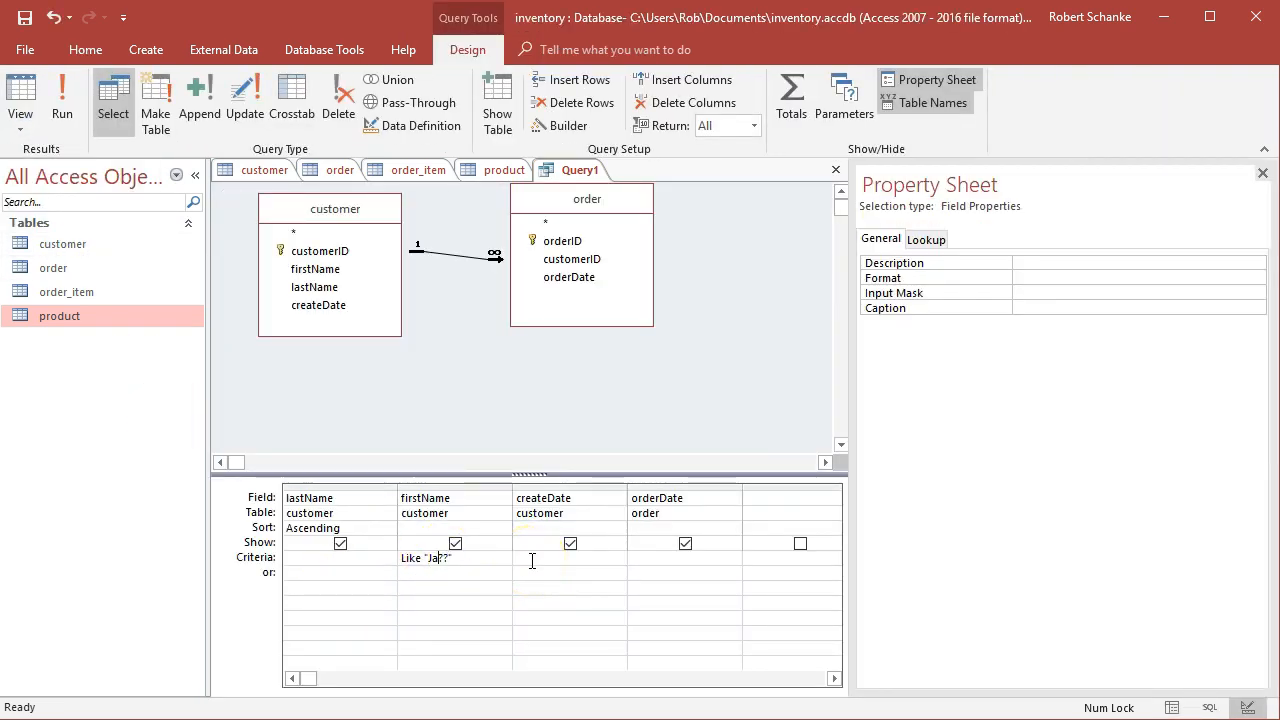
pyautogui.click(57, 112)
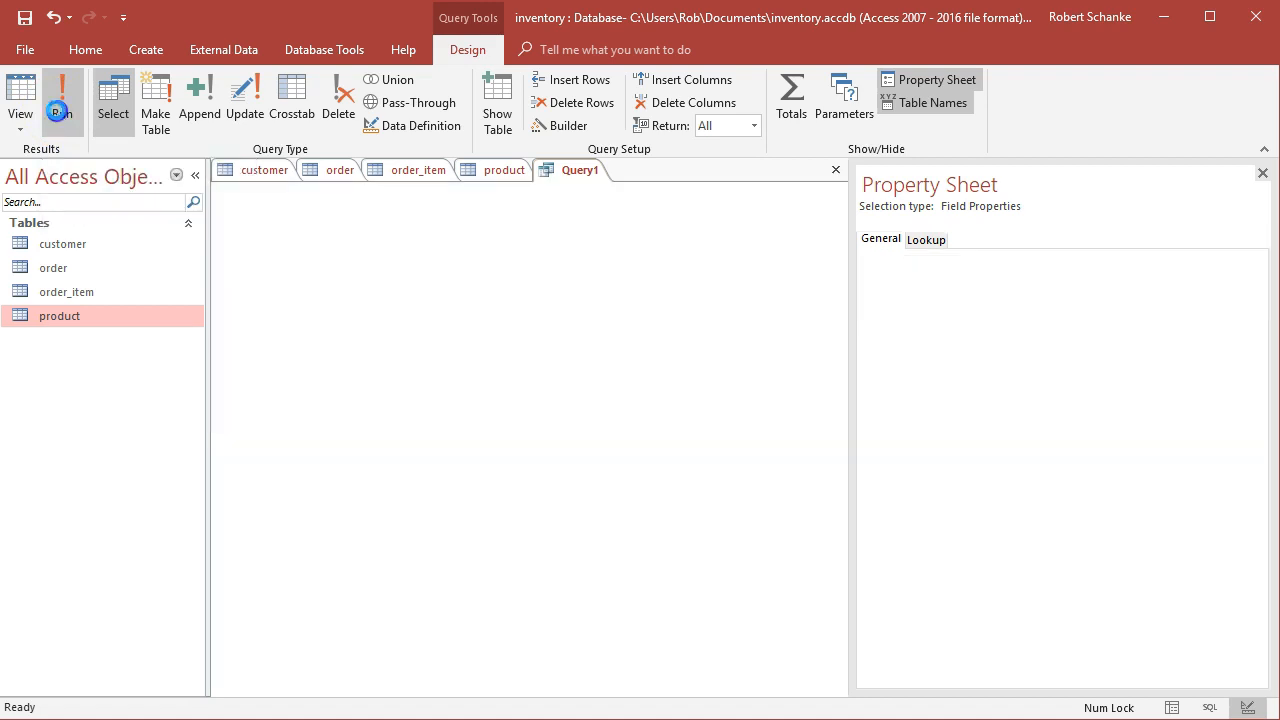
# - Return to Design View, clear the firstName criterion, and run the query without any criteria
pyautogui.click(20, 122)
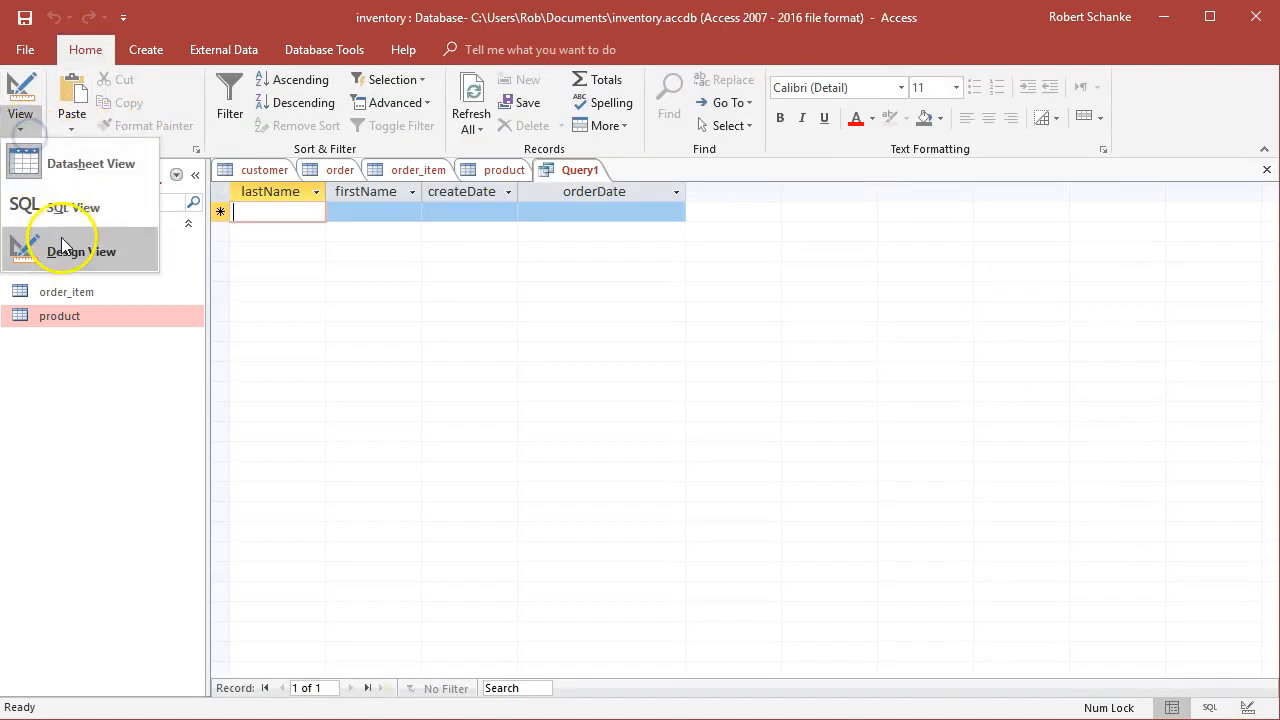
pyautogui.click(64, 246)
pyautogui.doubleClick(432, 557)
pyautogui.moveTo(432, 557); pyautogui.dragTo(396, 557)
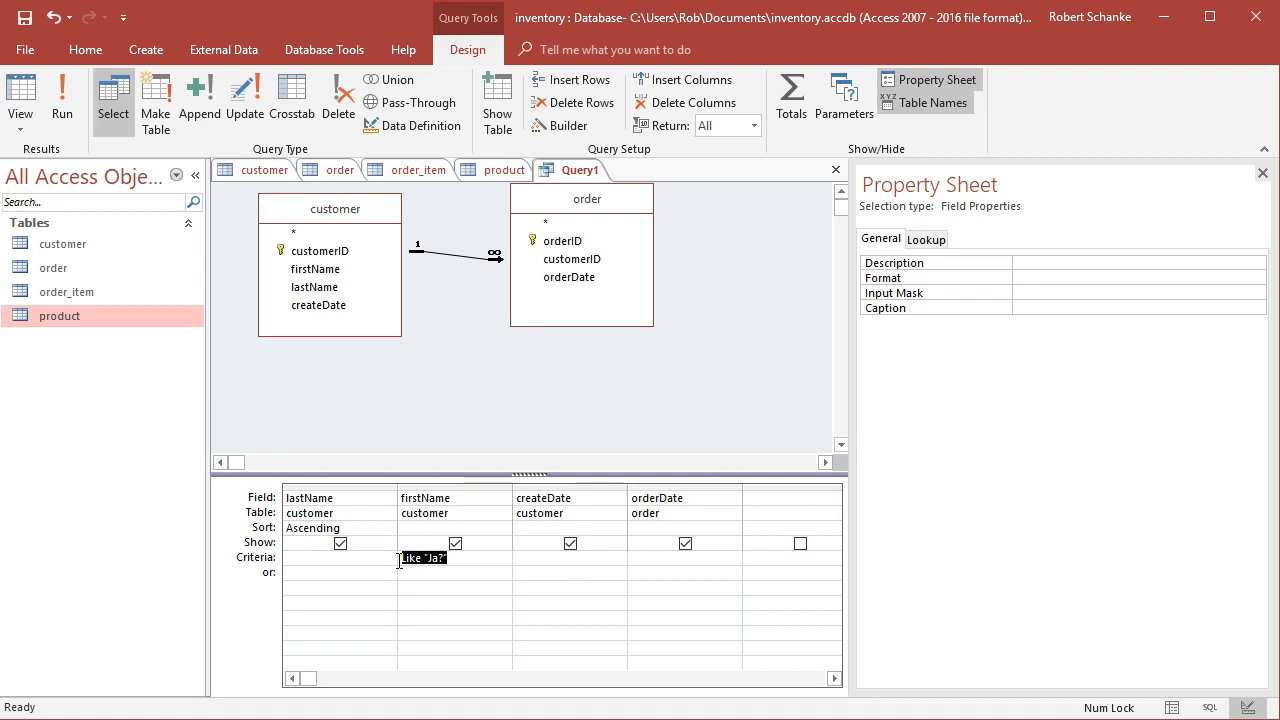
pyautogui.press('Delete')
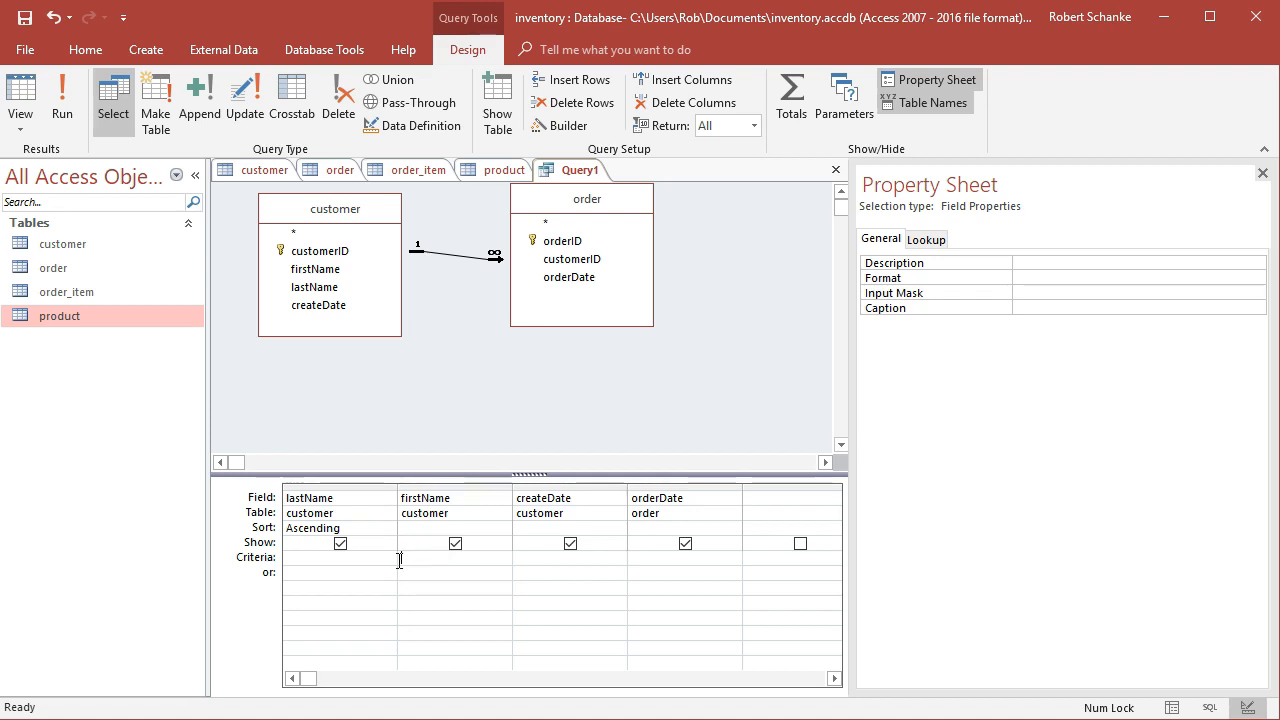
pyautogui.click(62, 108)
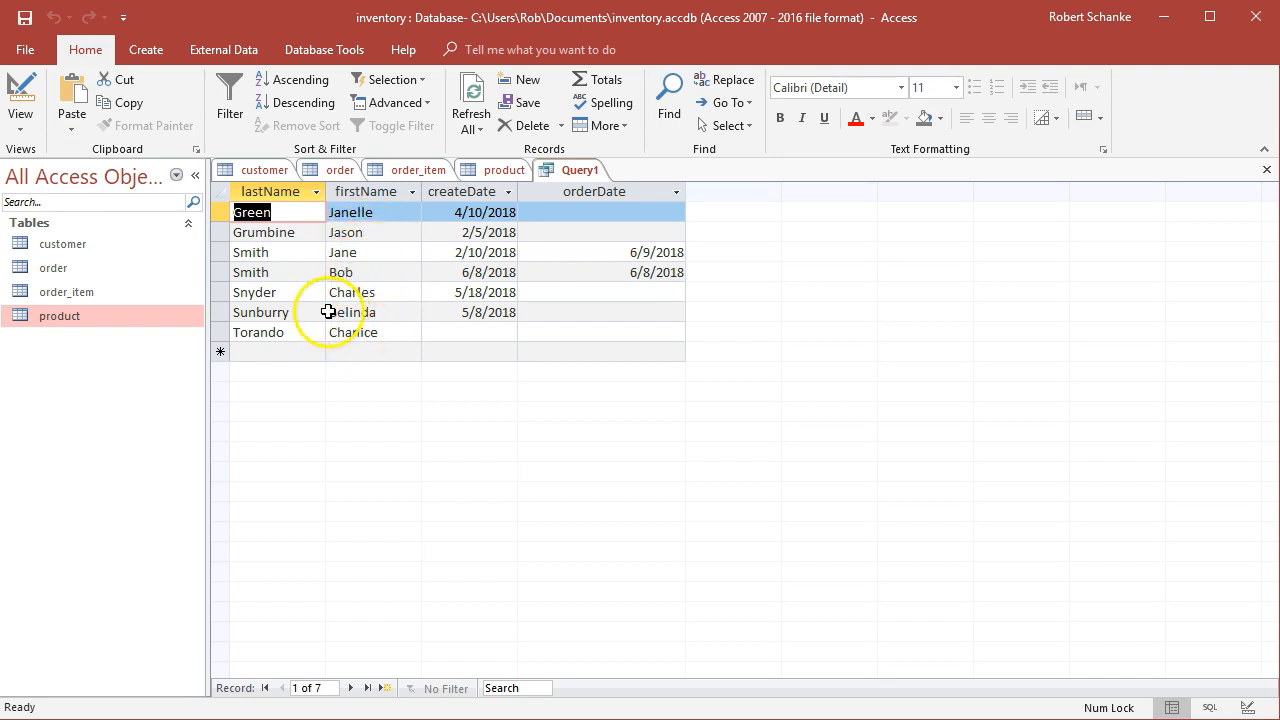
# - In Design View, set the lastName criterion to two quoted customer last names joined with AND, and run the query
pyautogui.click(21, 126)
pyautogui.click(84, 252)
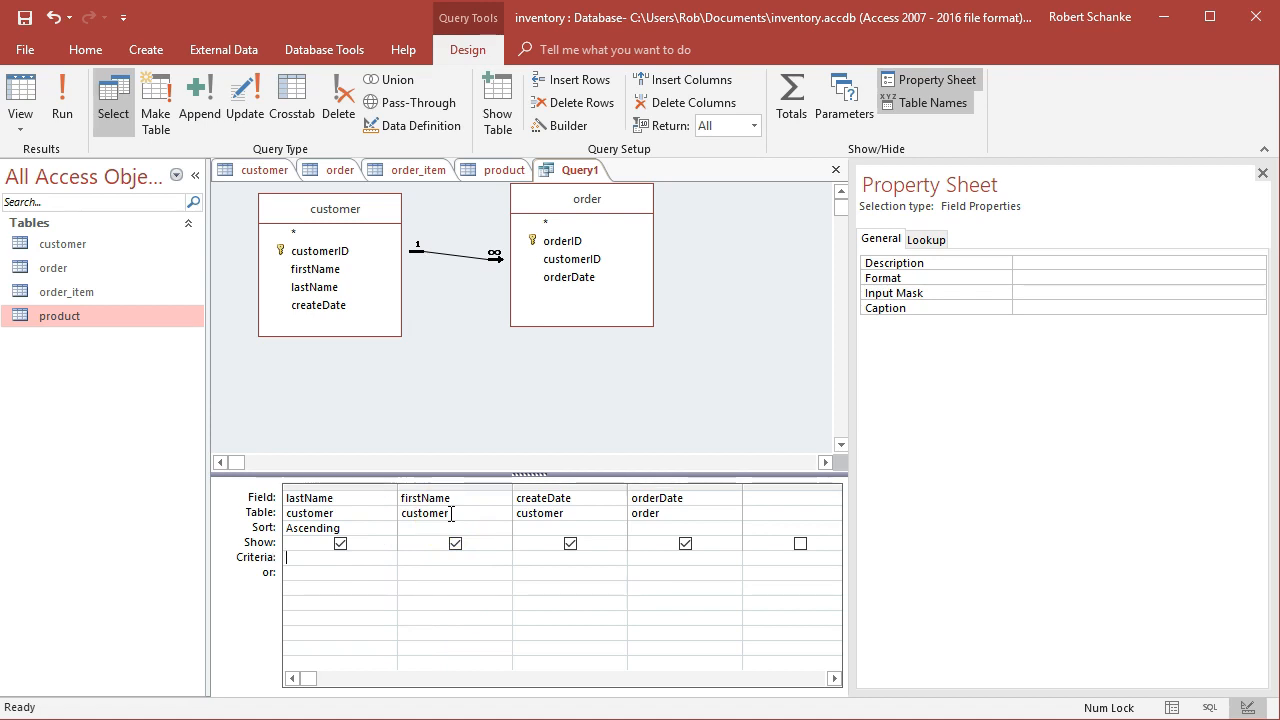
pyautogui.write('Smith"')
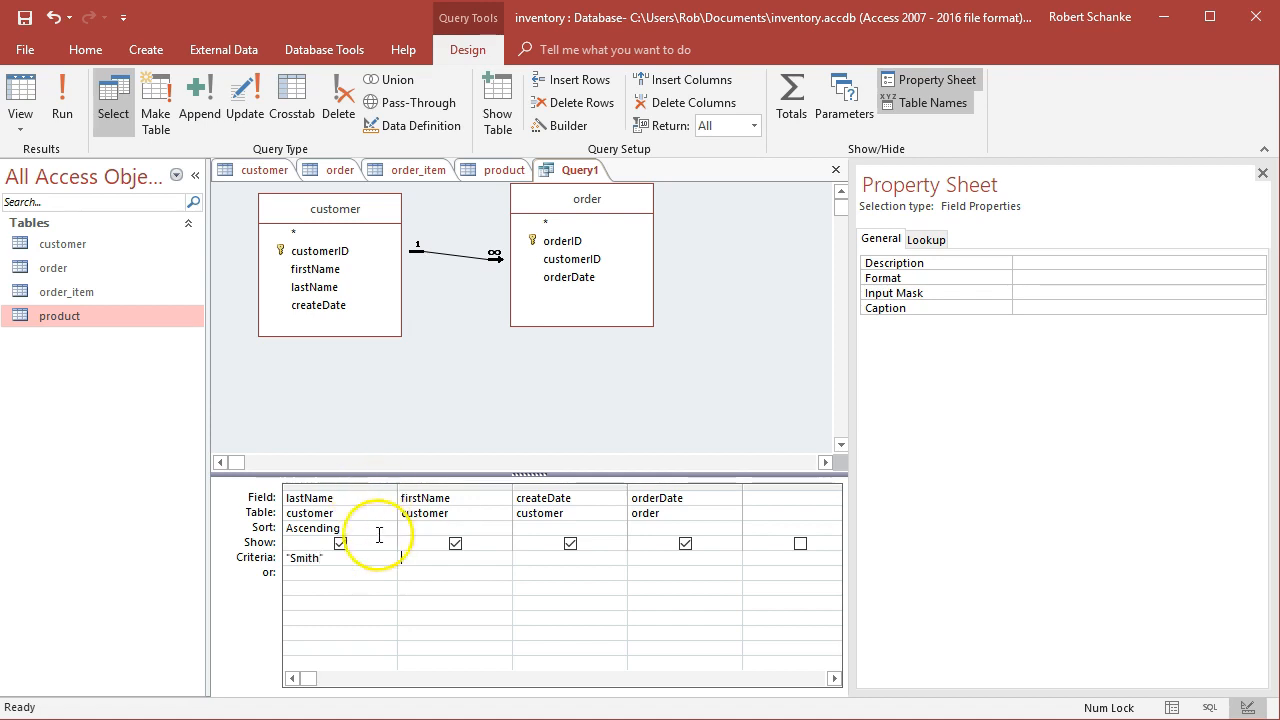
pyautogui.click(340, 558)
pyautogui.write('AND "Green')
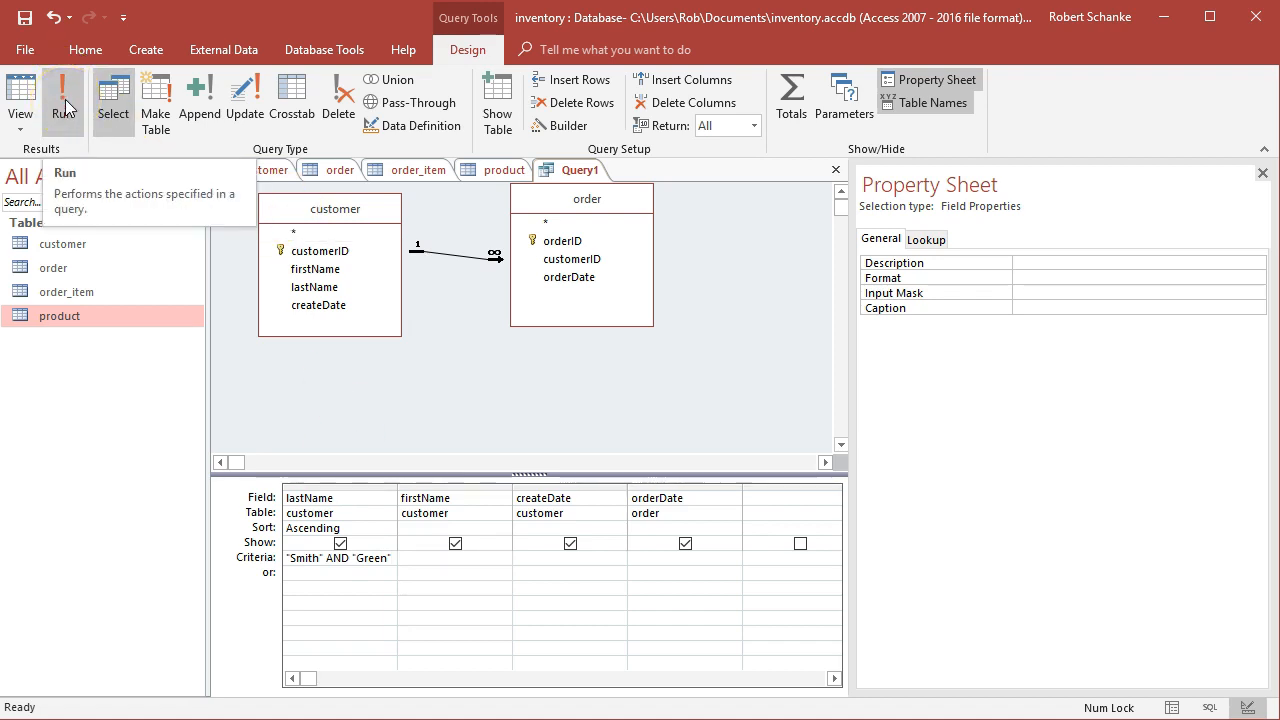
pyautogui.click(64, 108)
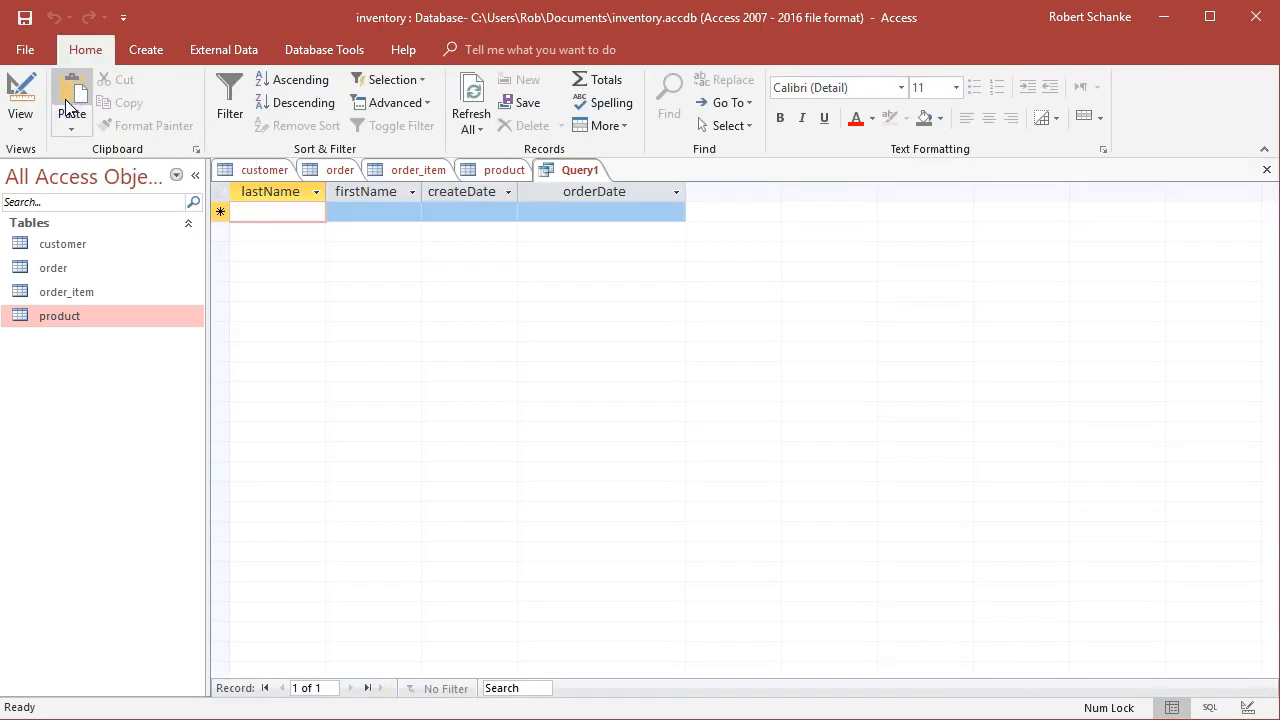
# - In Design View, keep only the first quoted last name as the lastName criterion, put the second on the or row, and run the query
pyautogui.click(20, 120)
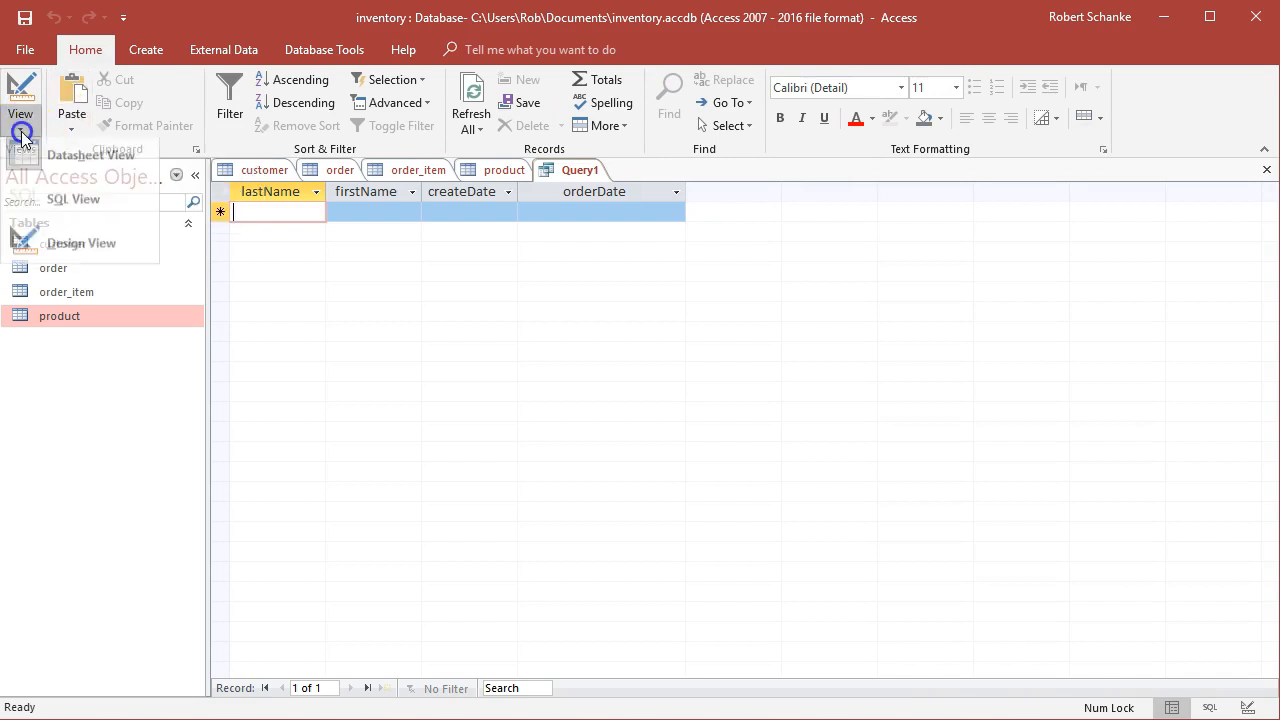
pyautogui.click(82, 254)
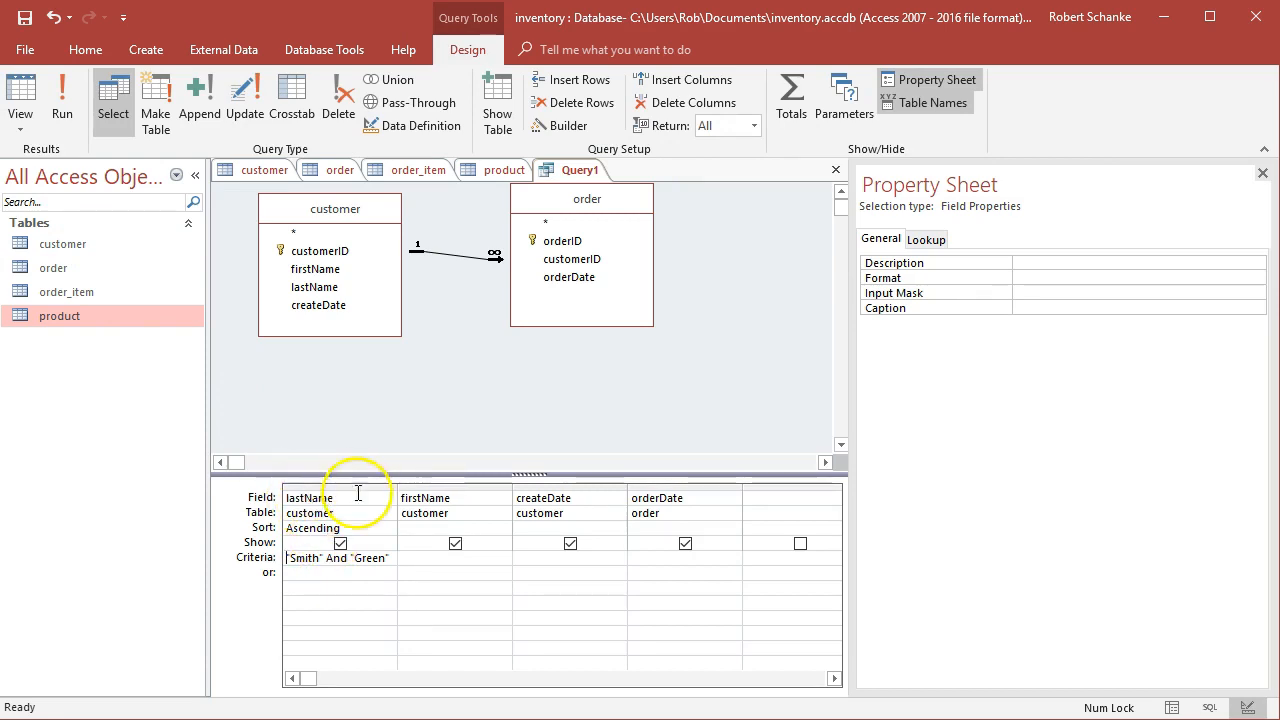
pyautogui.moveTo(388, 558); pyautogui.dragTo(325, 565)
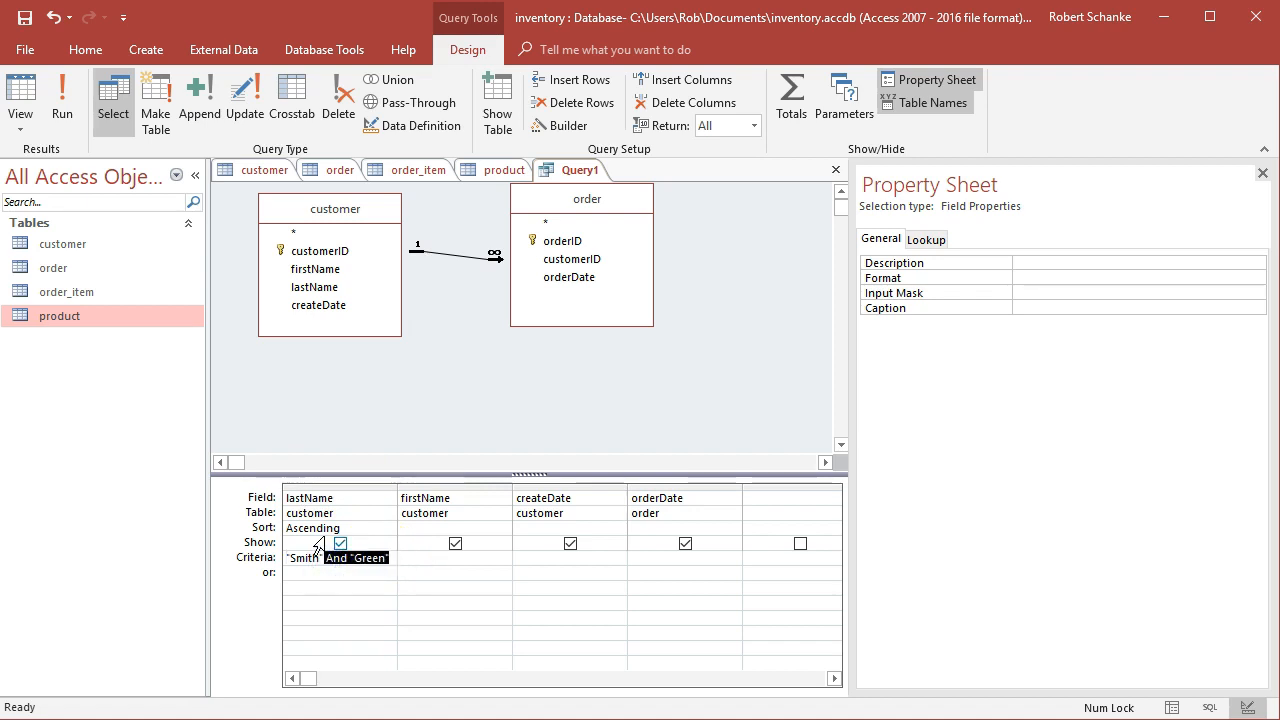
pyautogui.press('Delete')
pyautogui.click(312, 567)
pyautogui.write('"Green"')
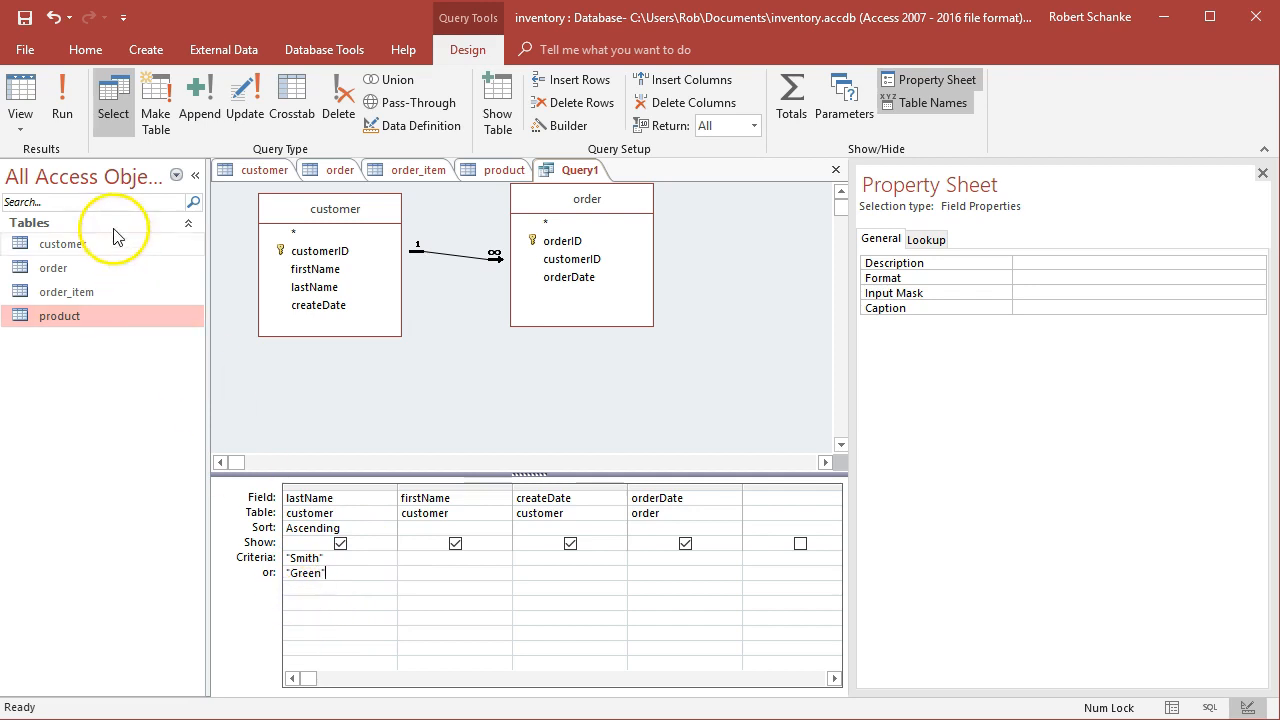
pyautogui.click(62, 100)
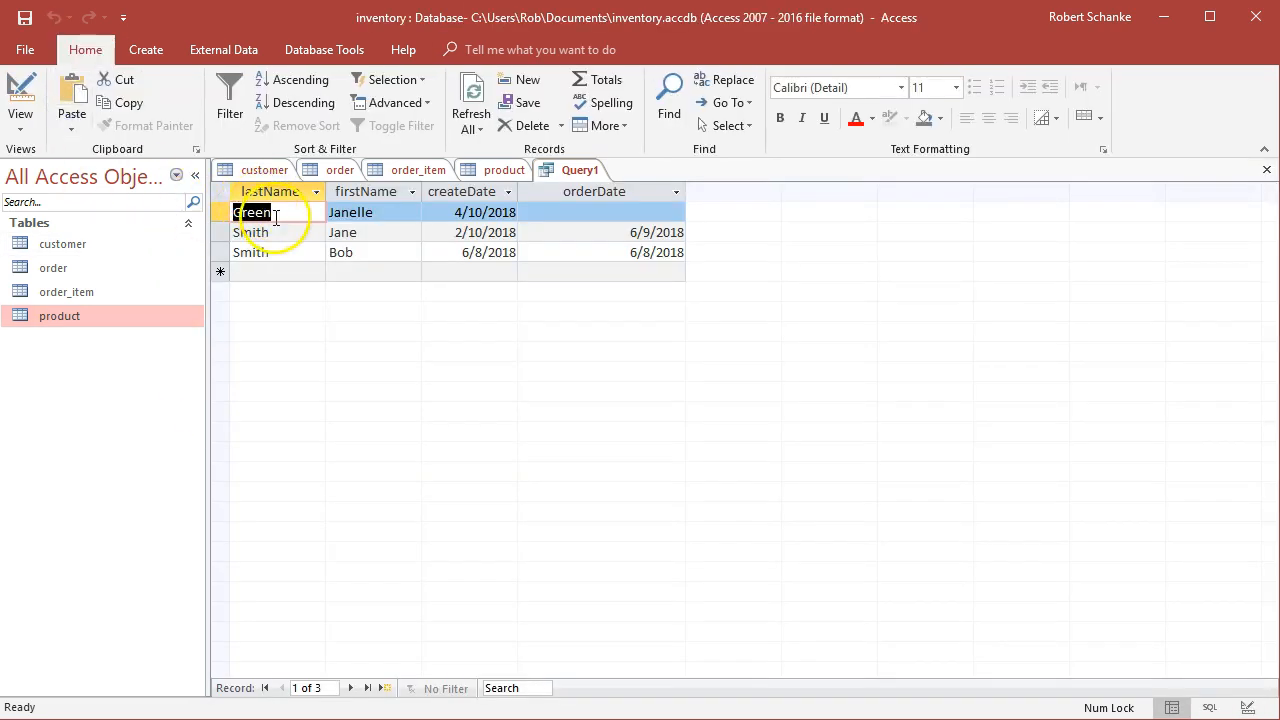
# - Return to Design View, add the criterion Like "J*" to firstName on the first criteria row, and run the query
pyautogui.click(20, 125)
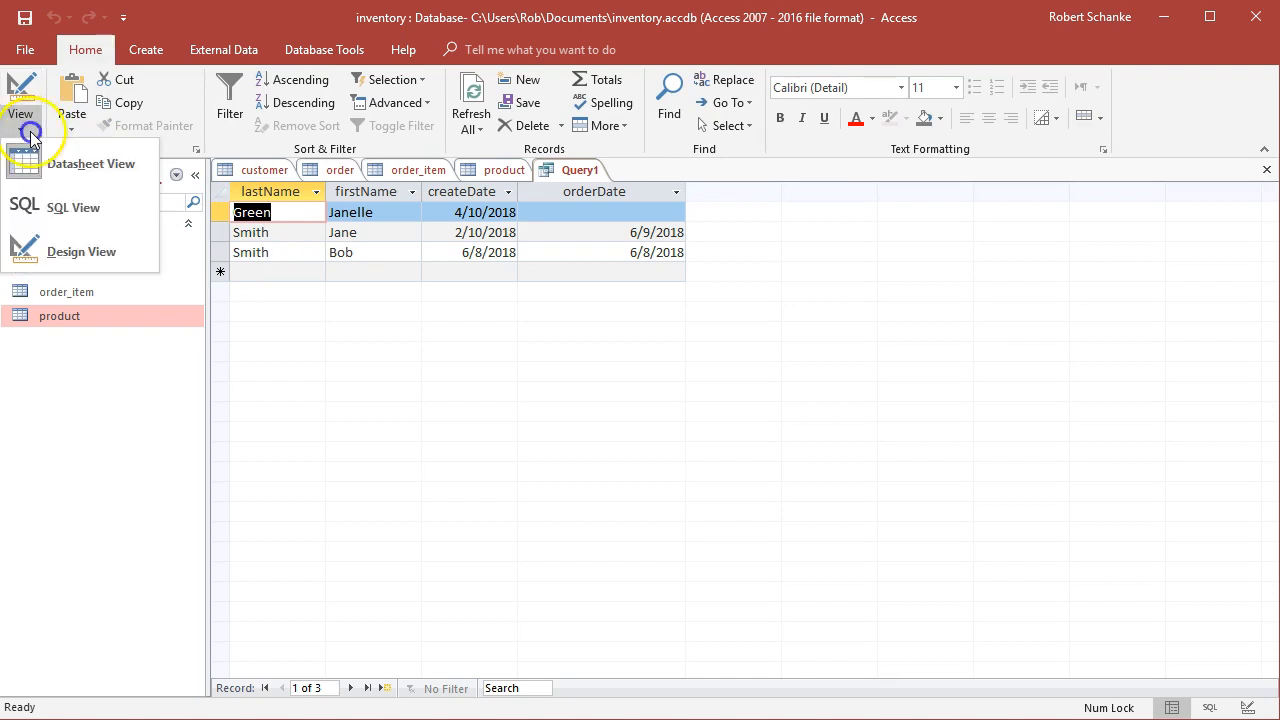
pyautogui.click(84, 252)
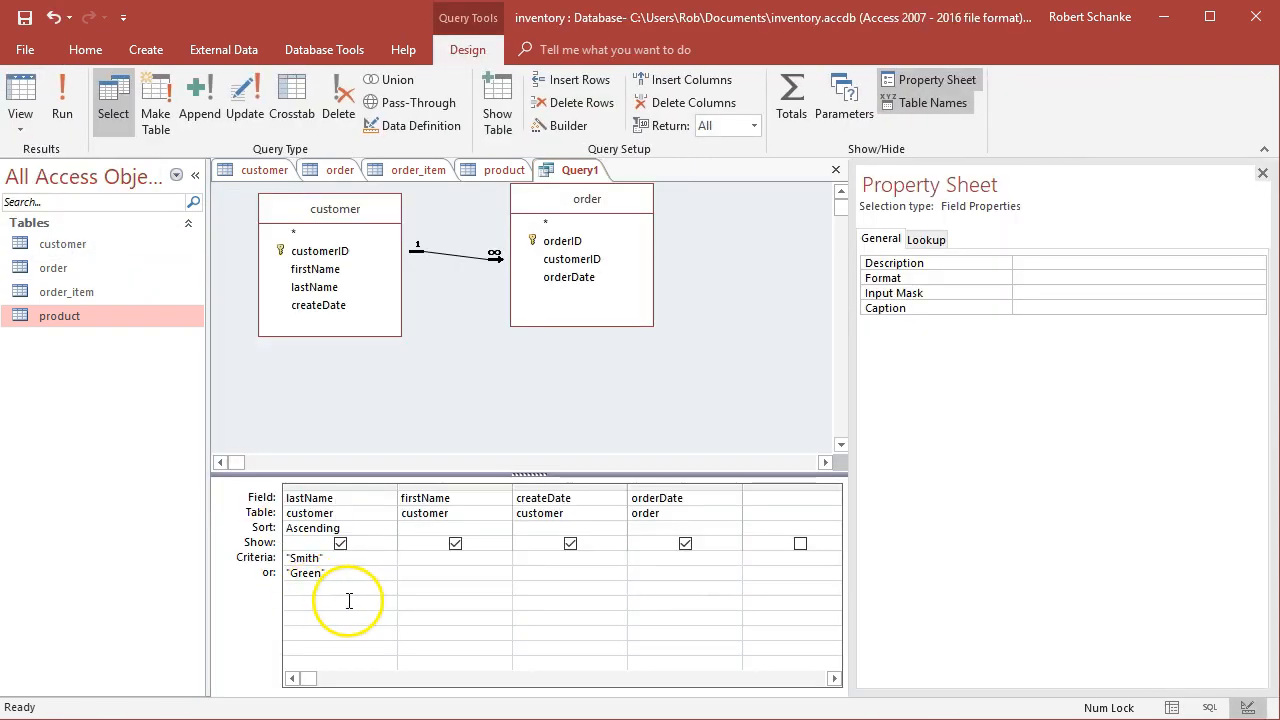
pyautogui.click(444, 560)
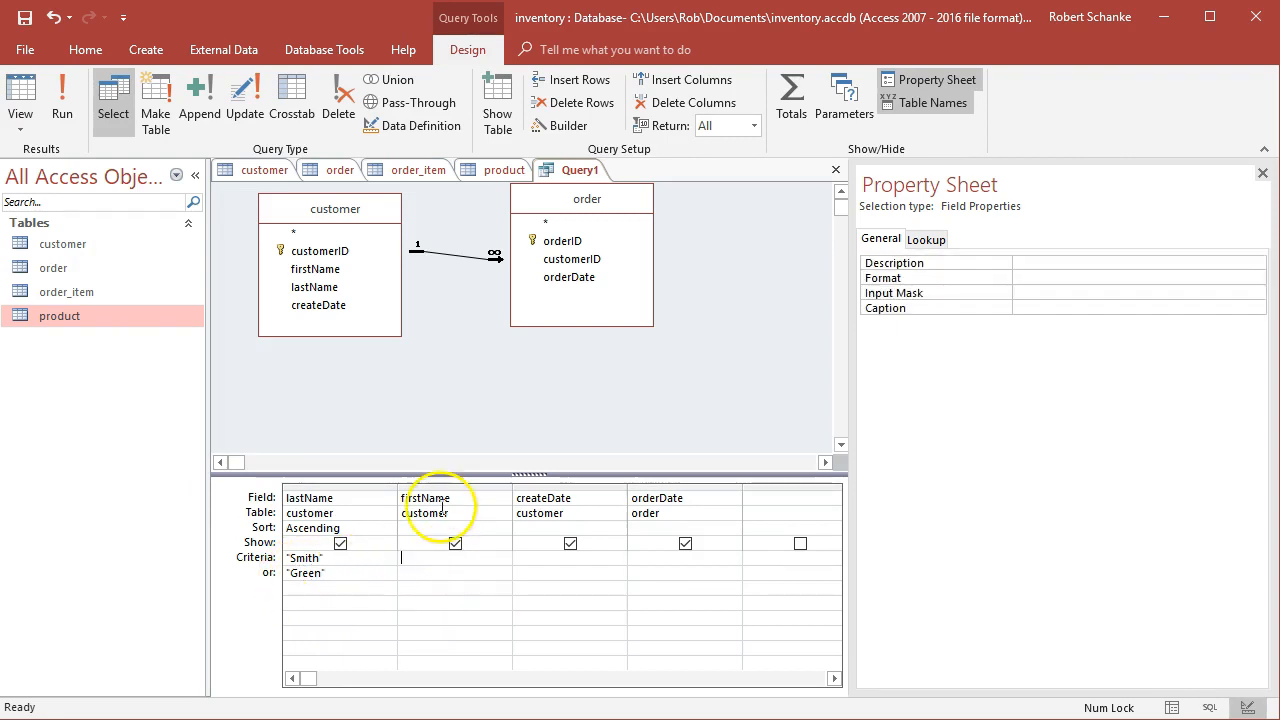
pyautogui.write('like "')
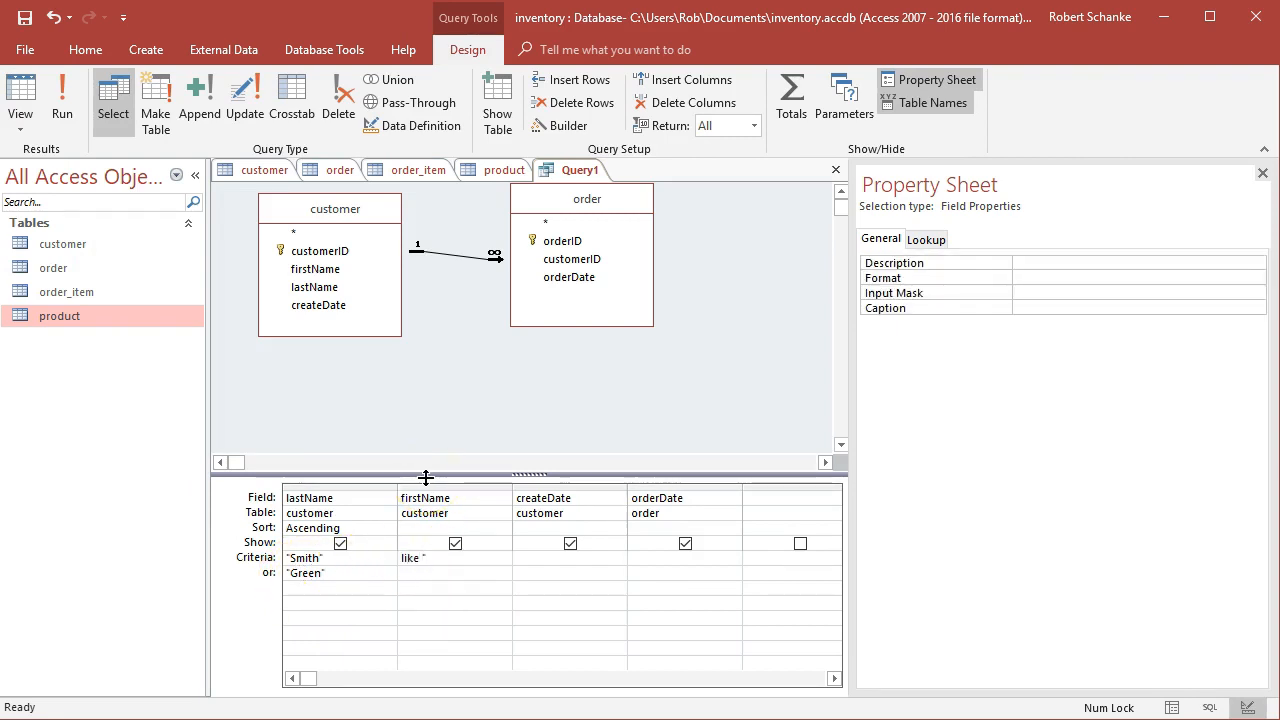
pyautogui.write('J*"')
pyautogui.click(62, 104)
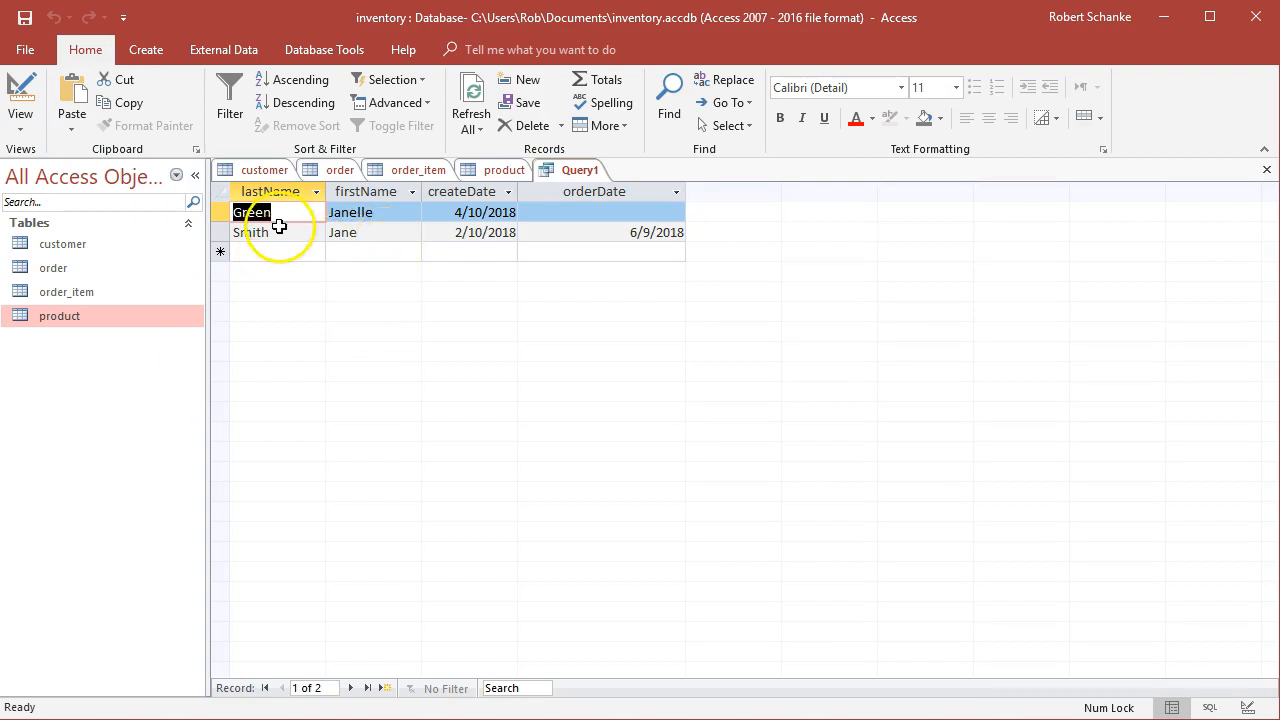
# - Return to Design View and save the query as "Customers first name starts with J"
pyautogui.click(20, 126)
pyautogui.click(80, 253)
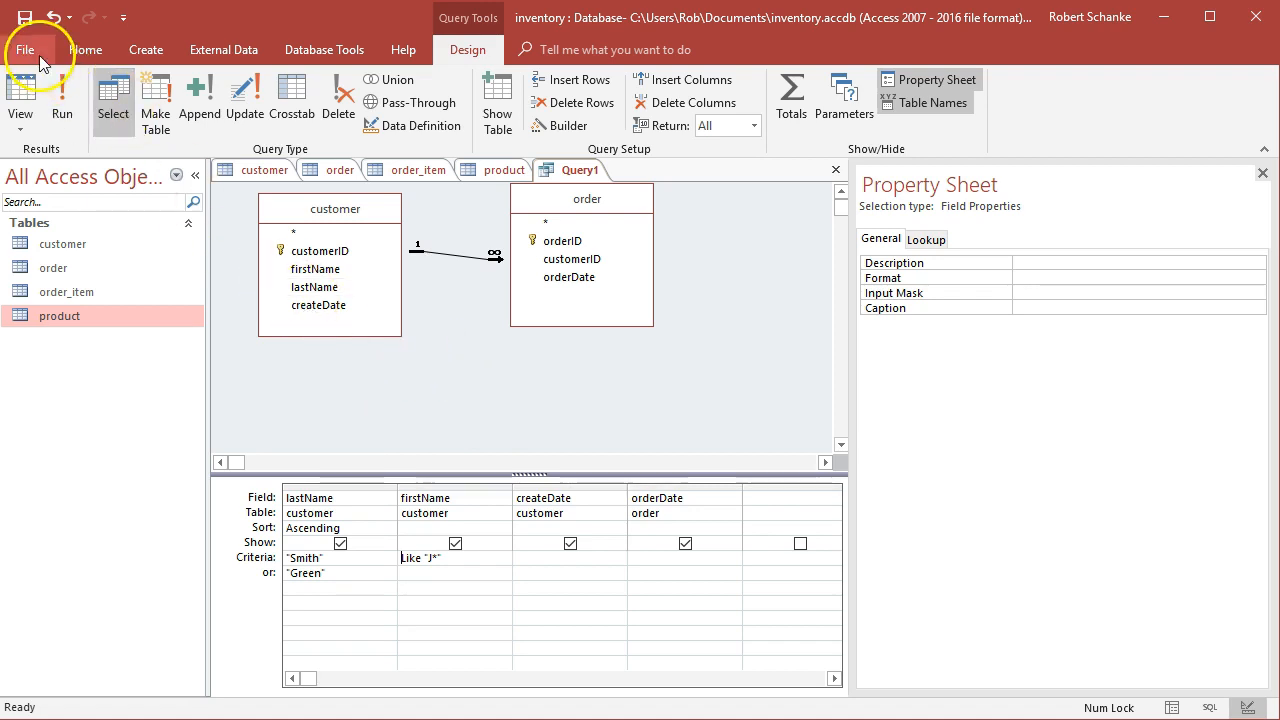
pyautogui.click(562, 204)
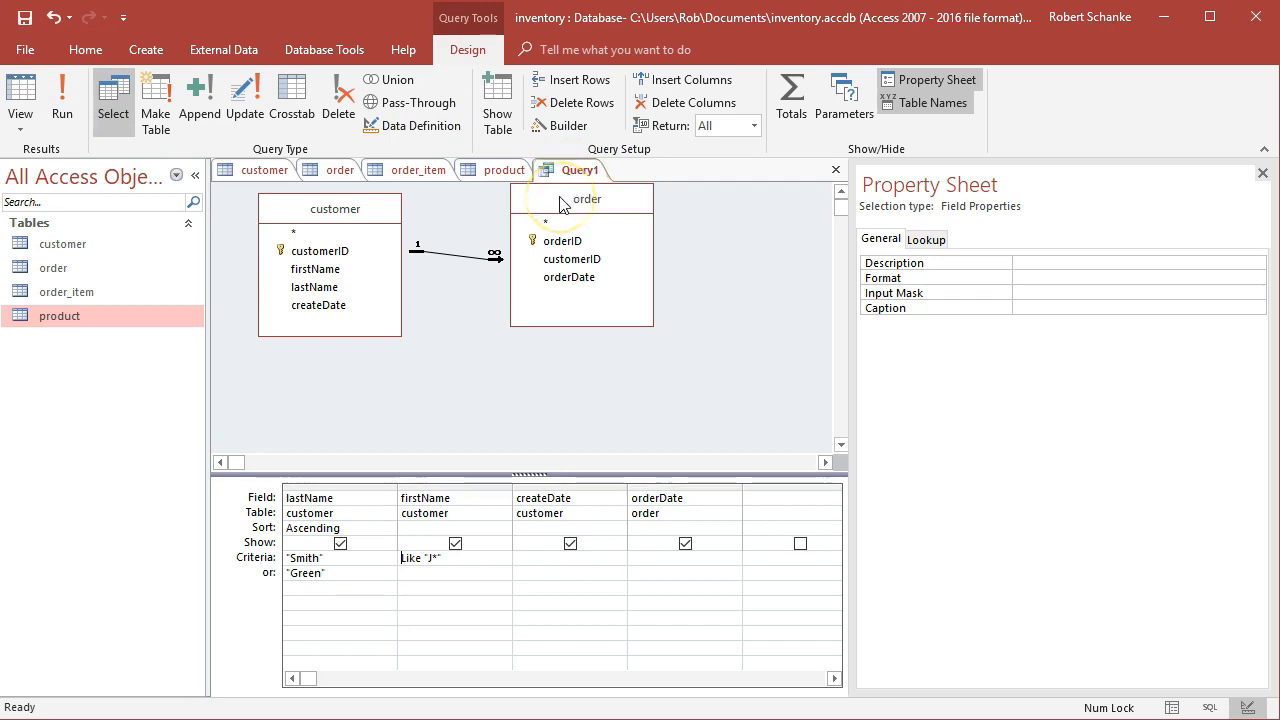
pyautogui.click(545, 218)
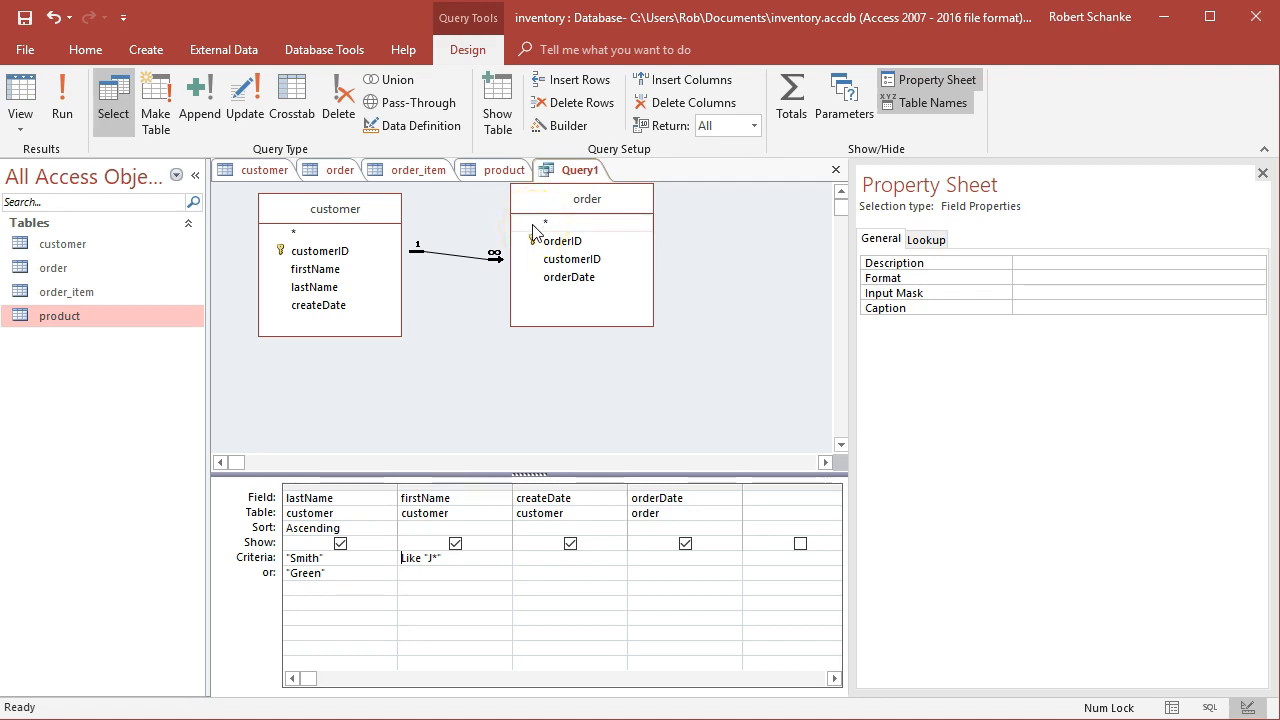
pyautogui.click(24, 17)
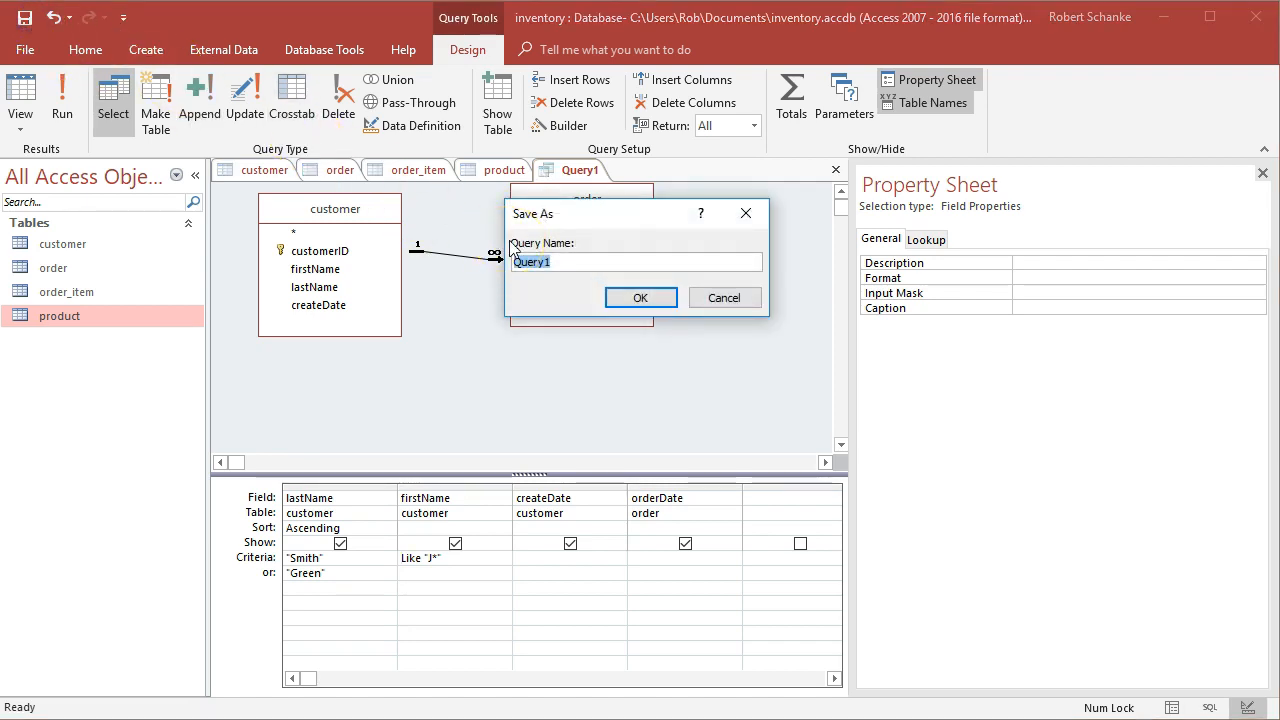
pyautogui.write('Customers first name starts with J')
pyautogui.press('Return')
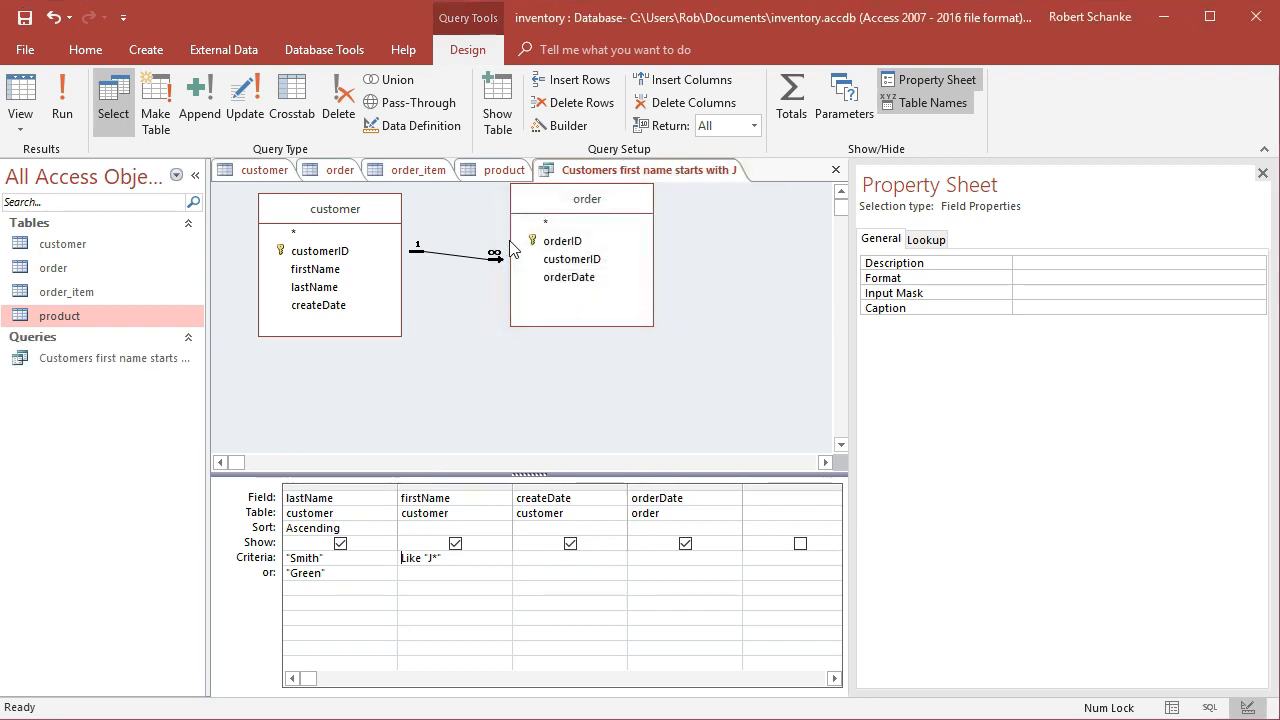